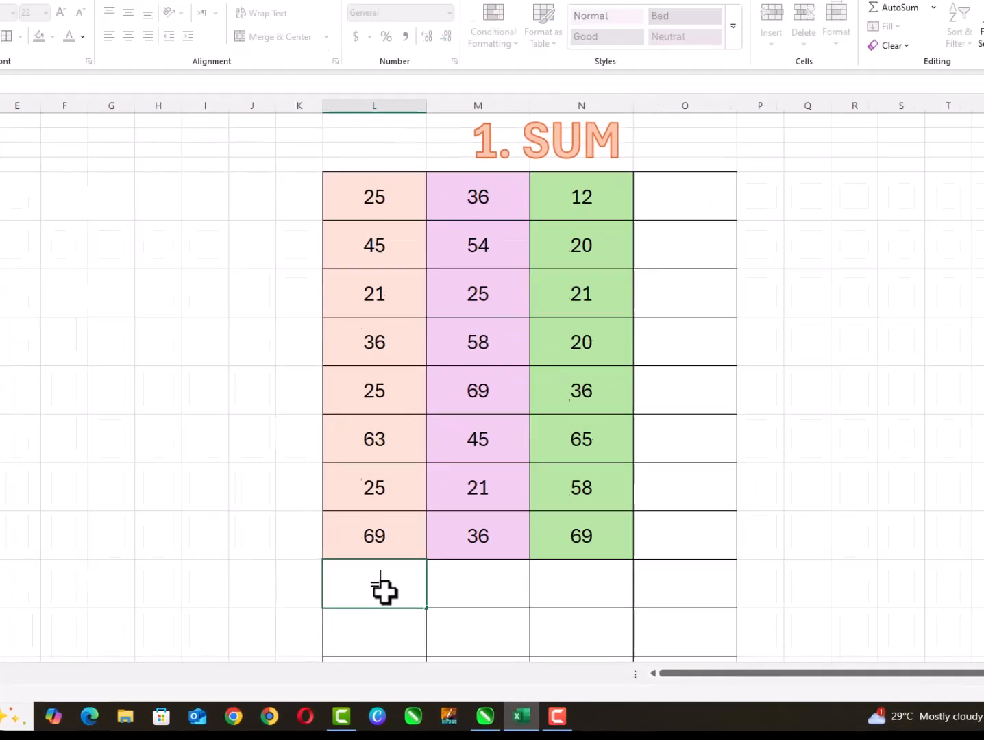
Enter the formula =sum(L7:L14) in the cell below the first column of numbers to total it.
text(=Sum)
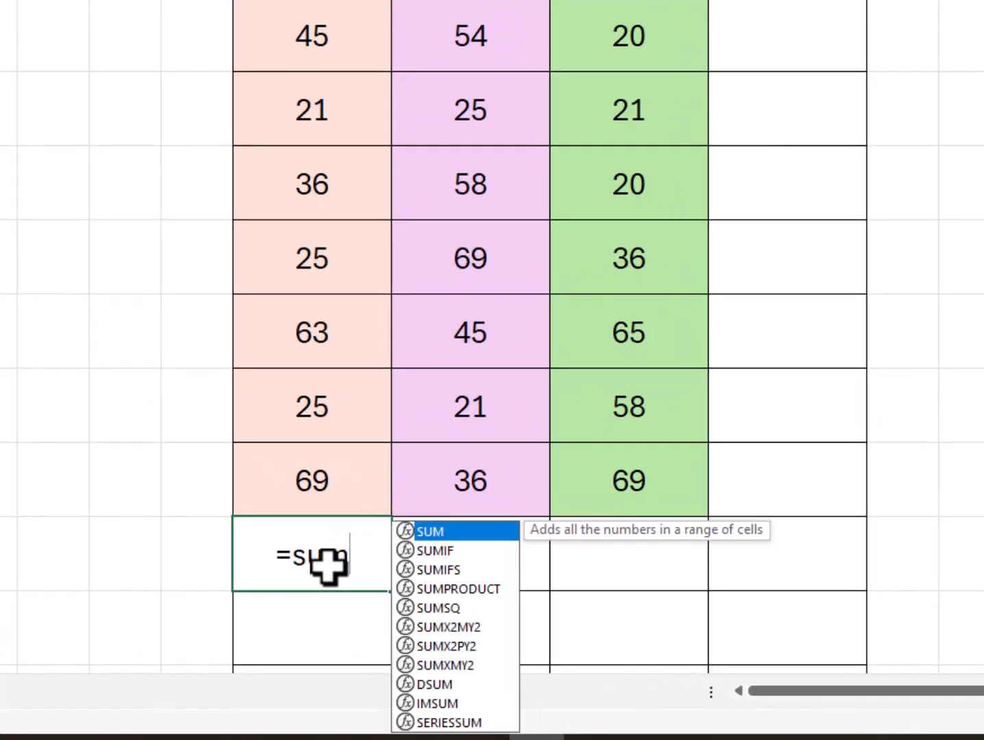
text(()
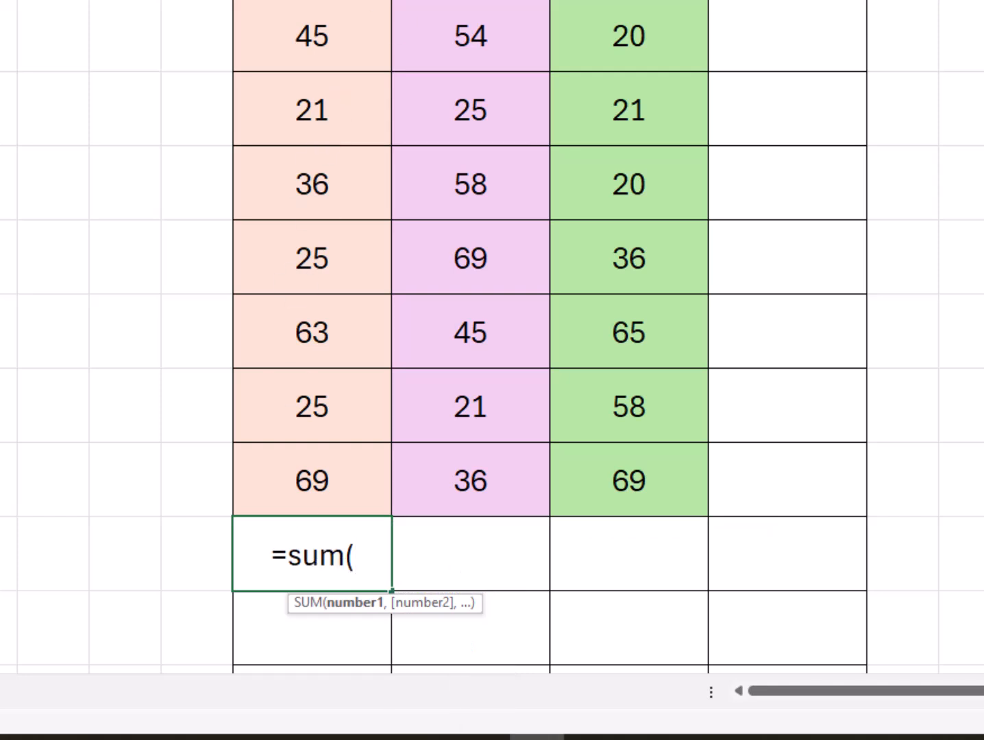
drag(321, 55, 337, 446)
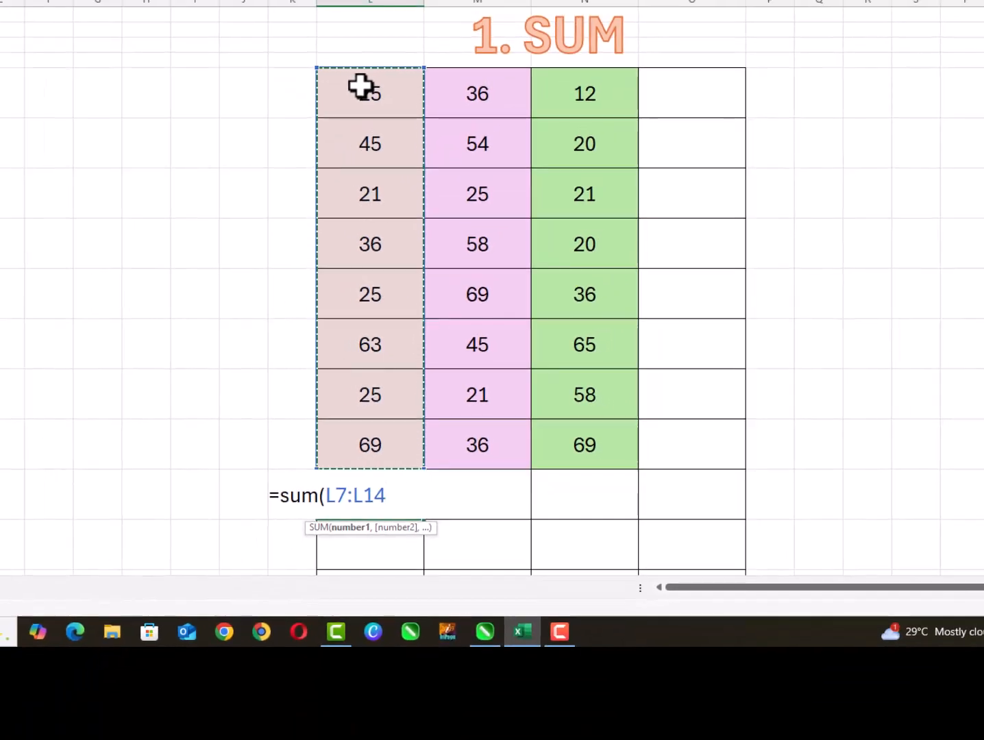
text())
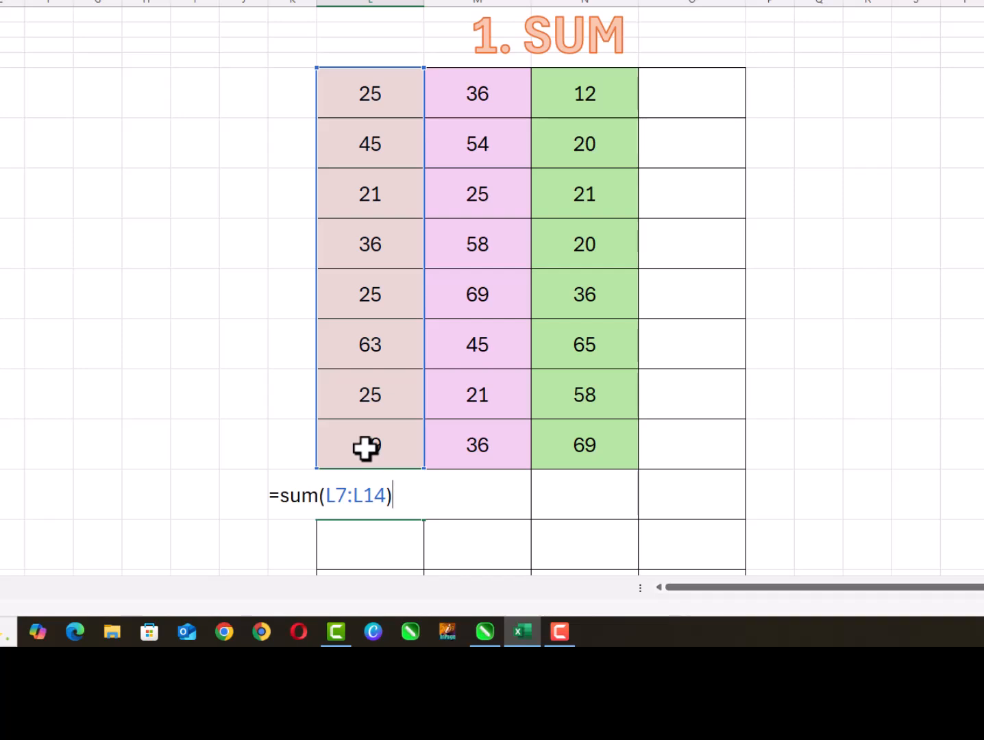
key(Return)
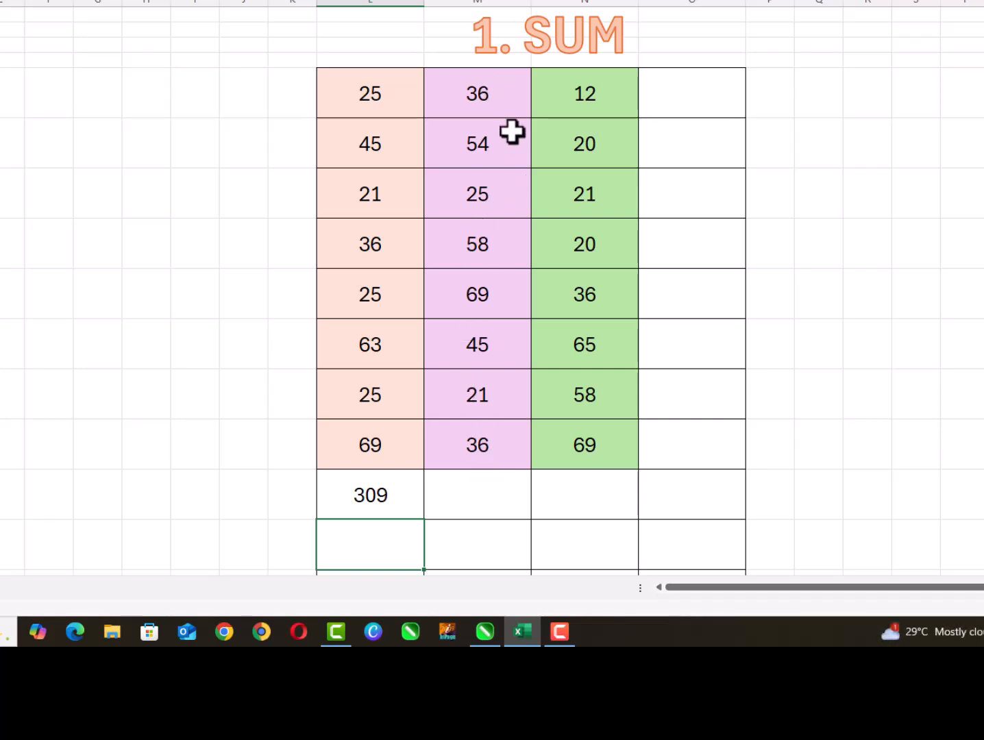
Total M7:M14 with AutoSum's Sum option and check the formula in the cell below the column.
drag(507, 88, 512, 477)
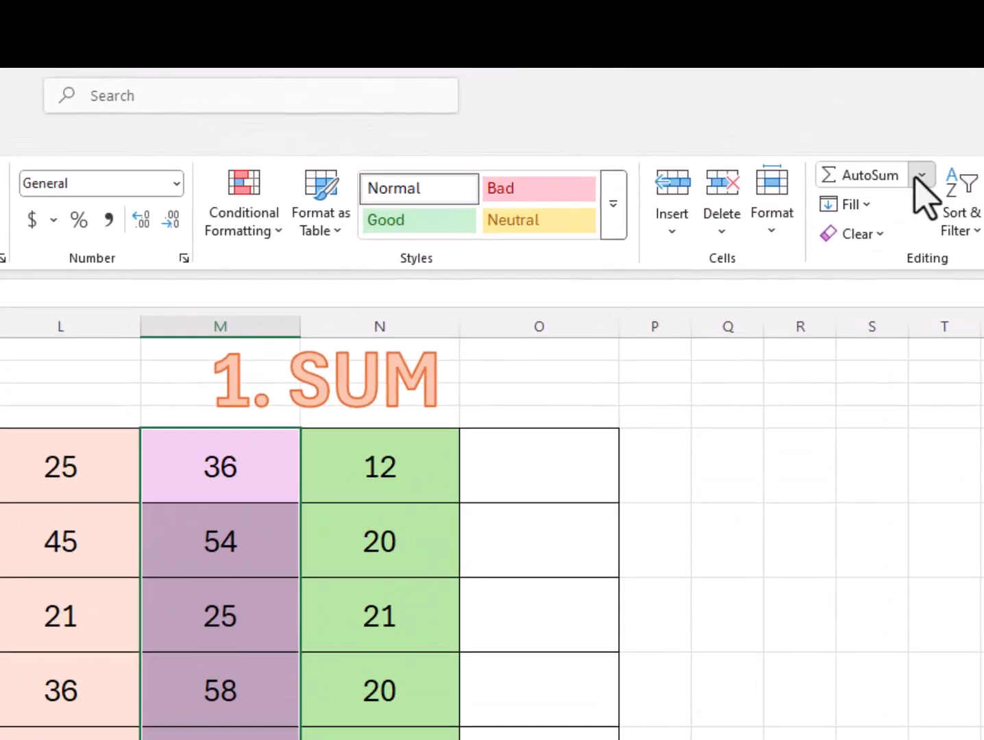
click(811, 103)
click(879, 205)
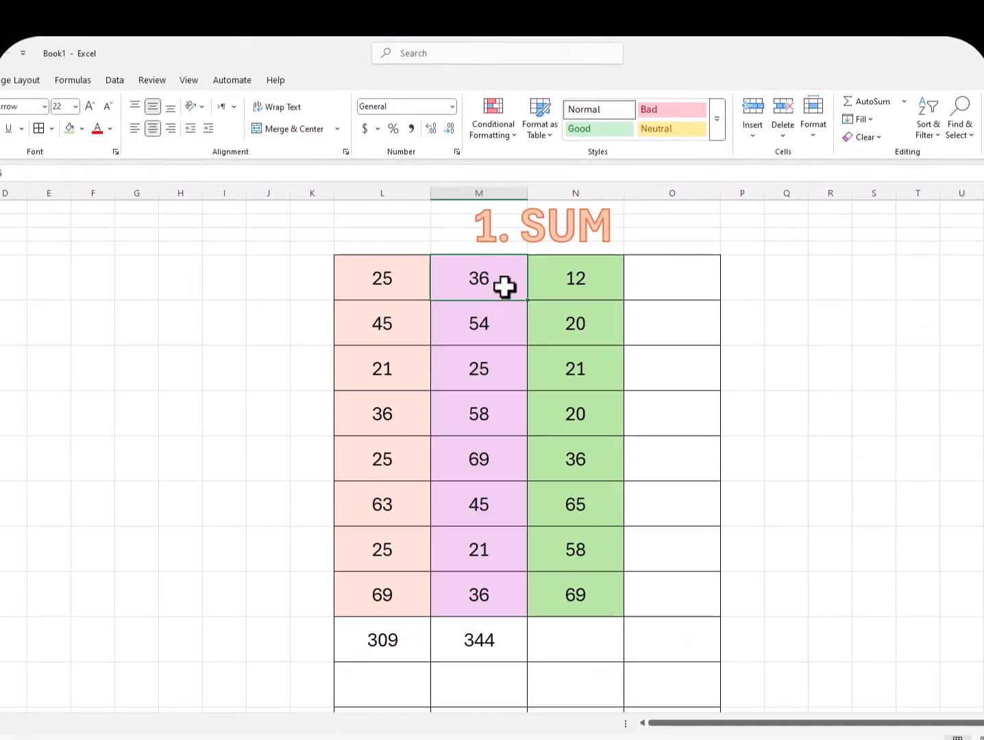
drag(263, 479, 274, 723)
drag(511, 439, 507, 579)
click(479, 631)
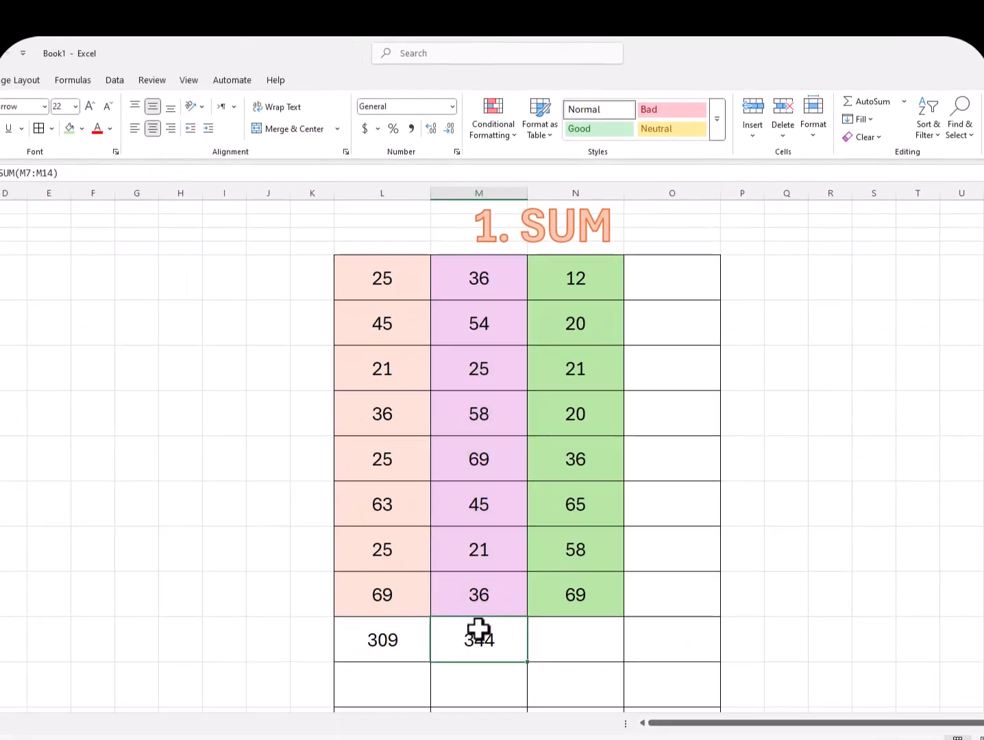
Insert an AutoSum total of N7:N14 in the empty cell below the green column.
click(584, 641)
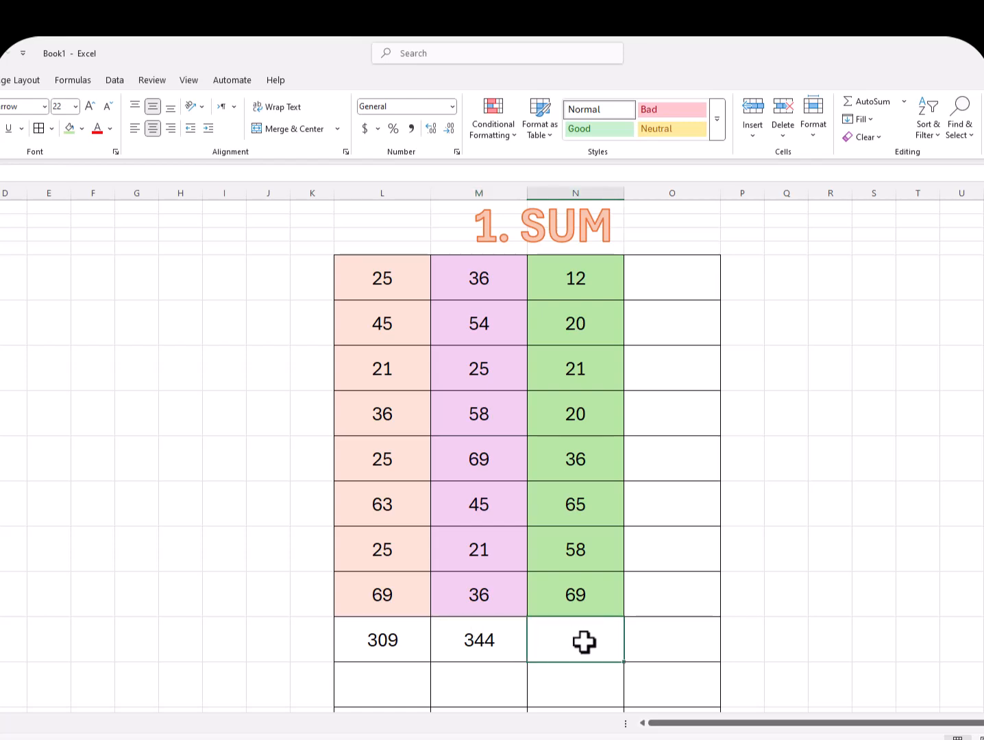
key(alt)
key(alt+=)
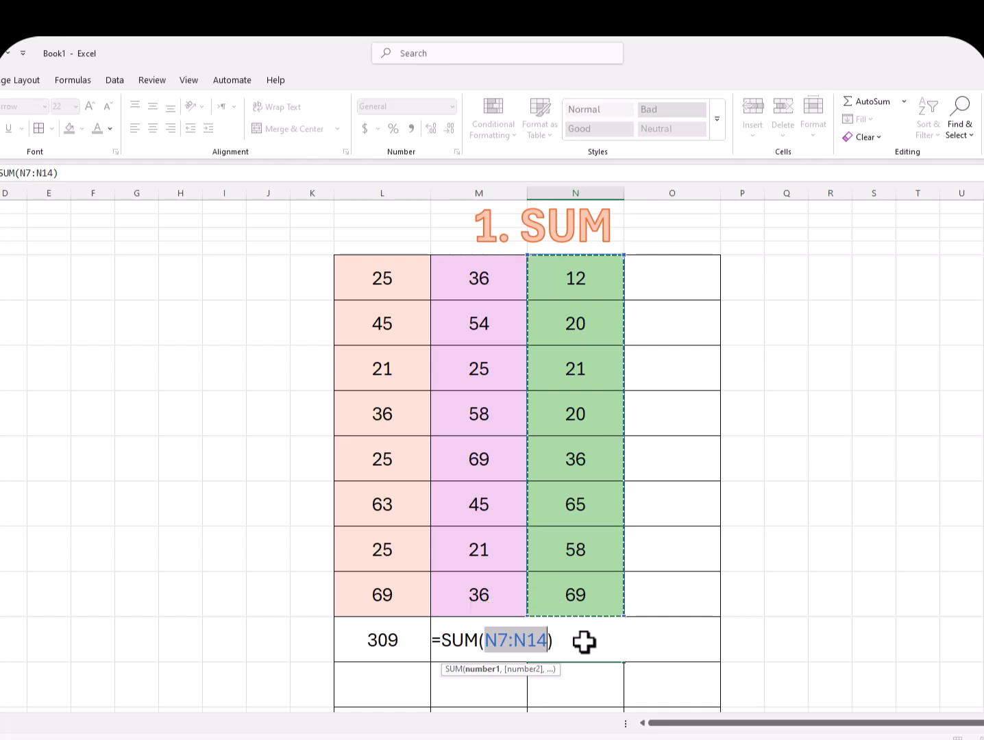
key(Return)
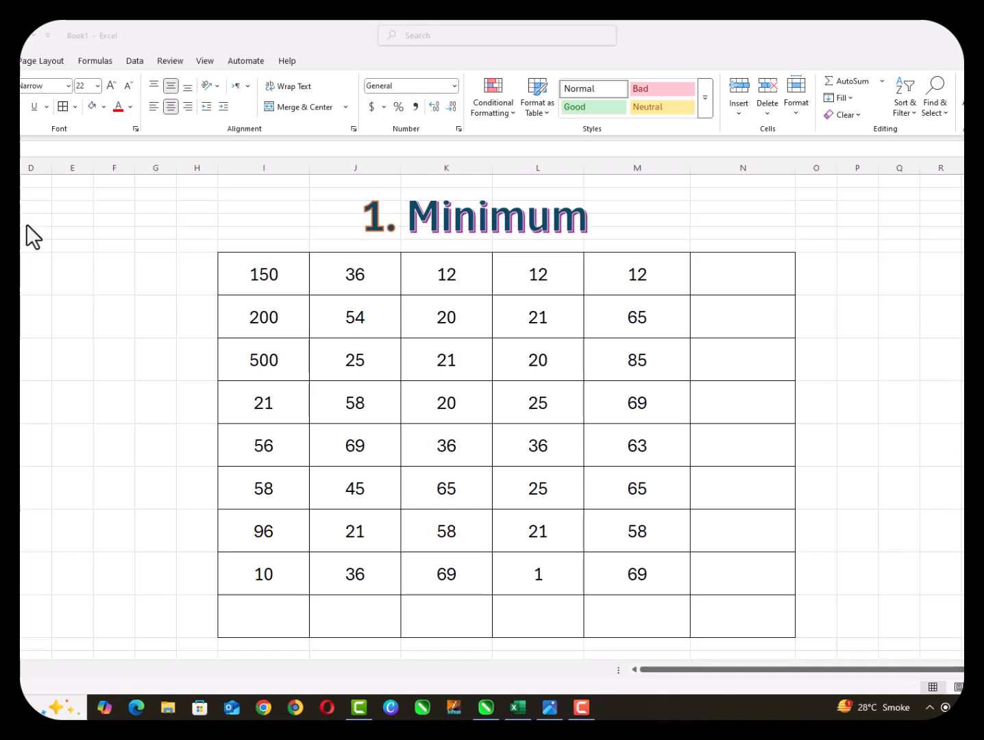
Enter =min(I7:I14) in the cell below the first column of the Minimum table and check it against the source range.
click(278, 620)
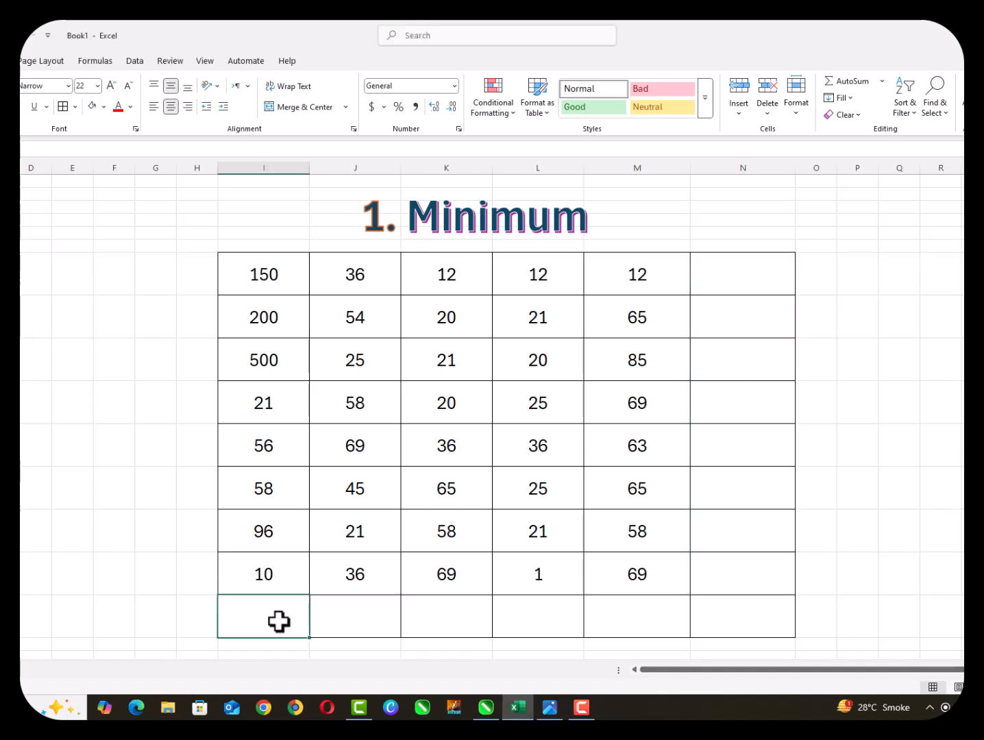
text(=m)
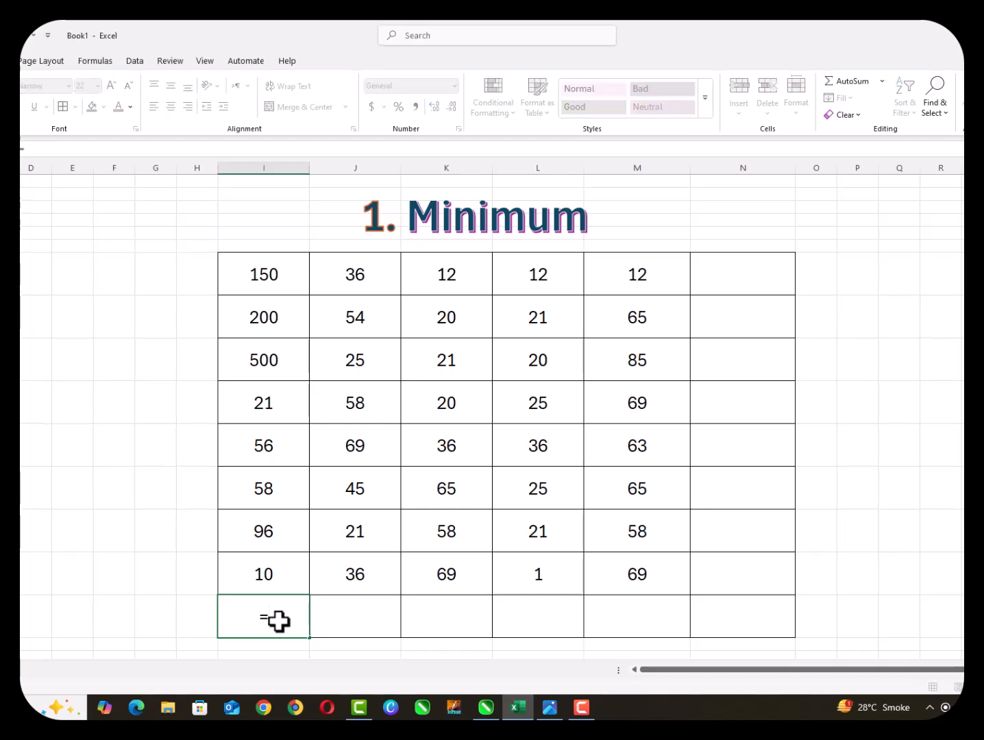
text(in)
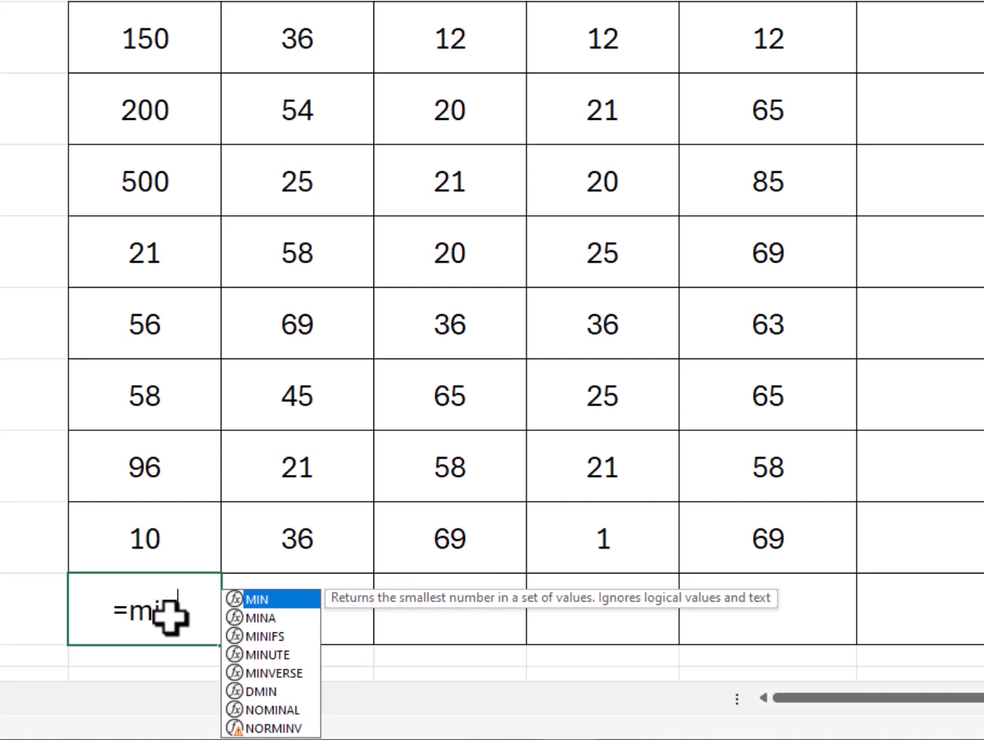
text(()
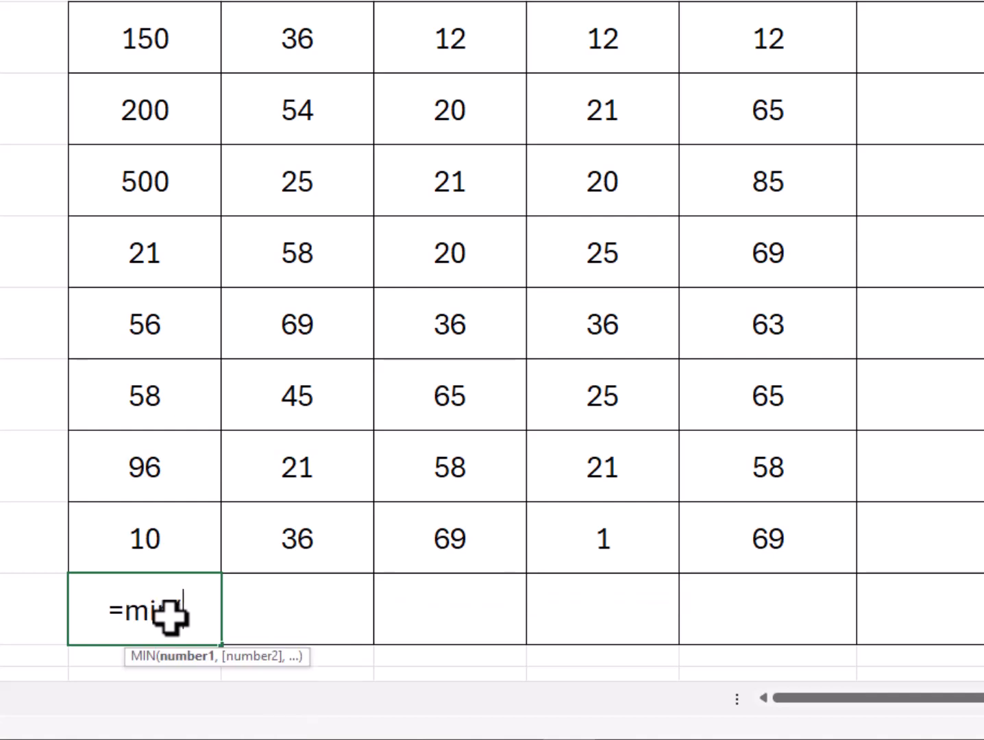
drag(152, 40, 172, 508)
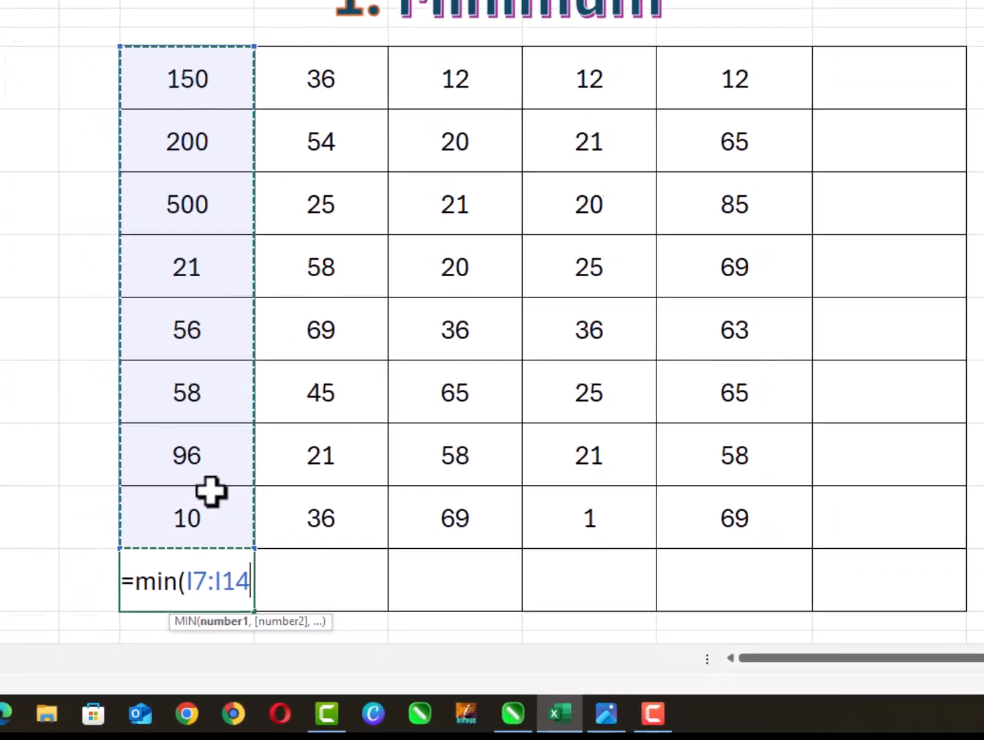
text())
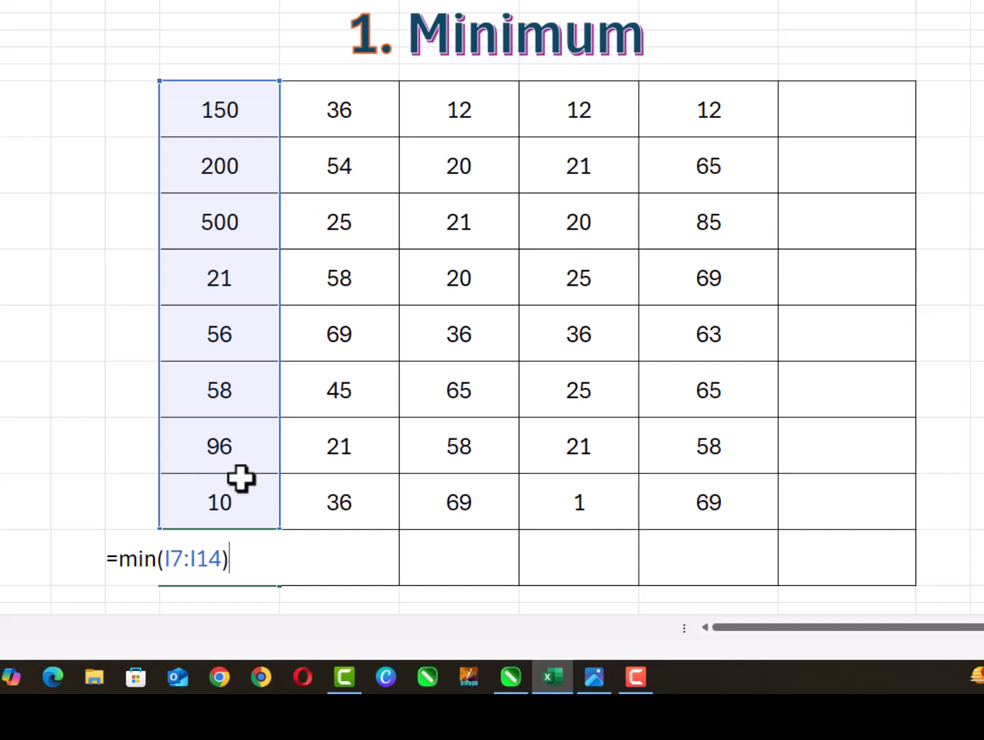
key(Return)
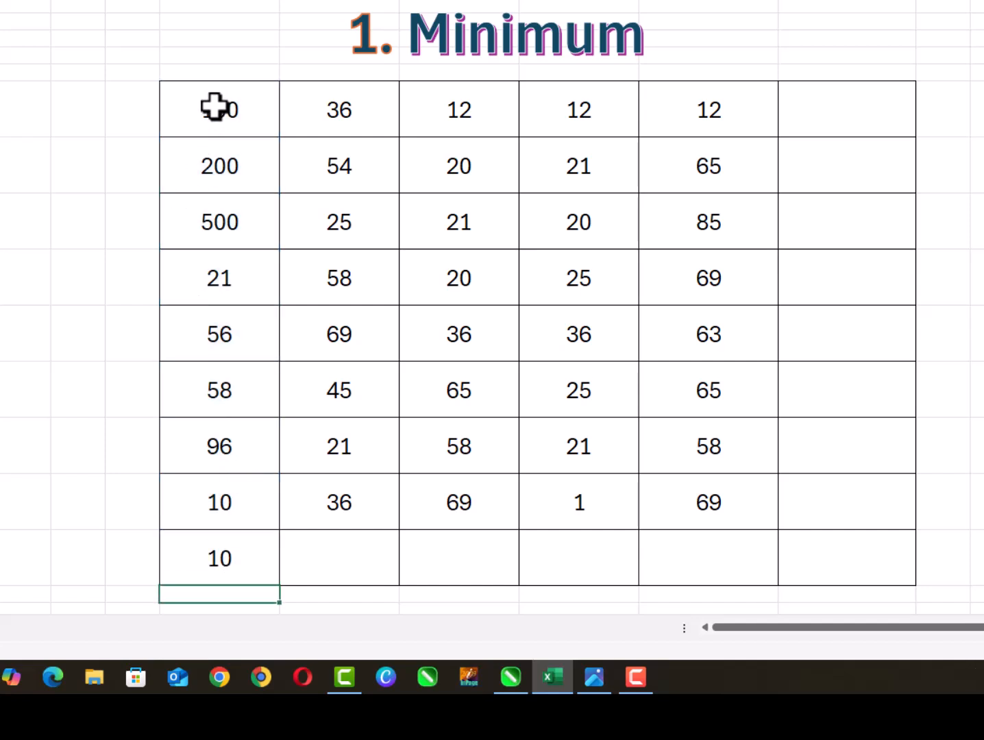
drag(231, 110, 251, 488)
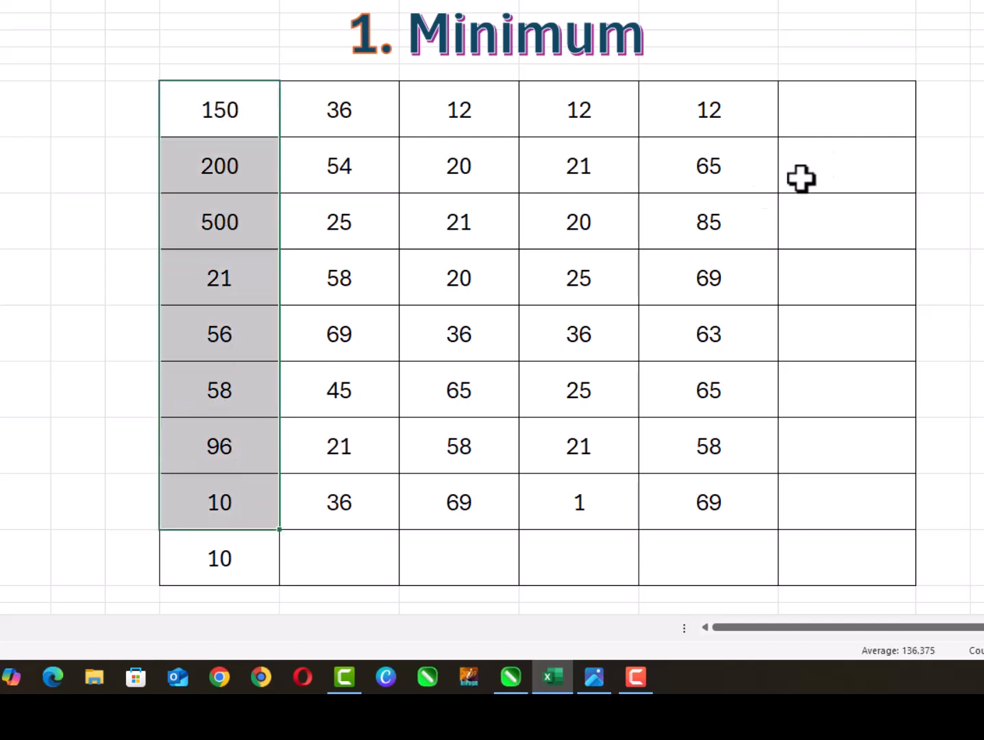
Enter =min(I7:M7) in cell N7 to find the smallest value in the table's first row.
click(853, 111)
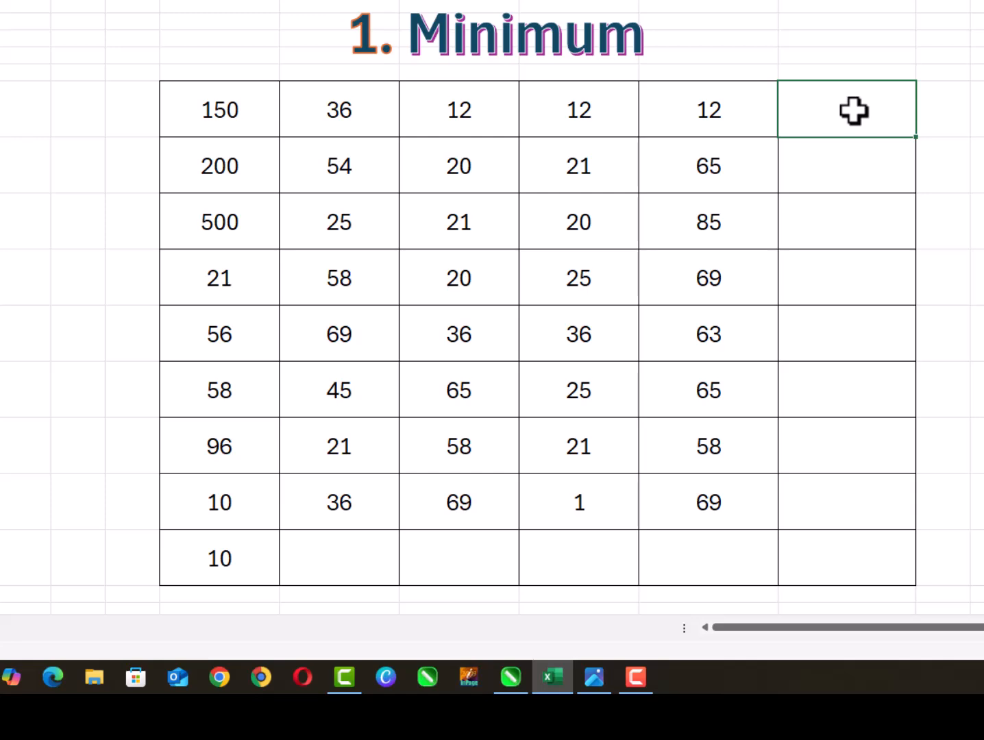
text(=min)
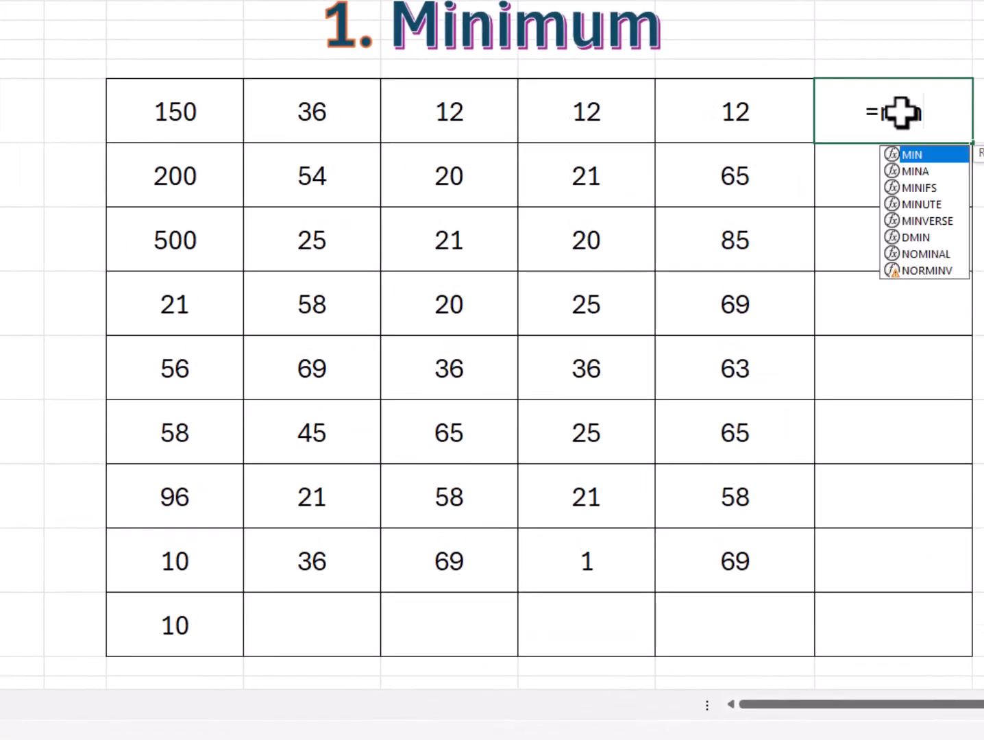
text(()
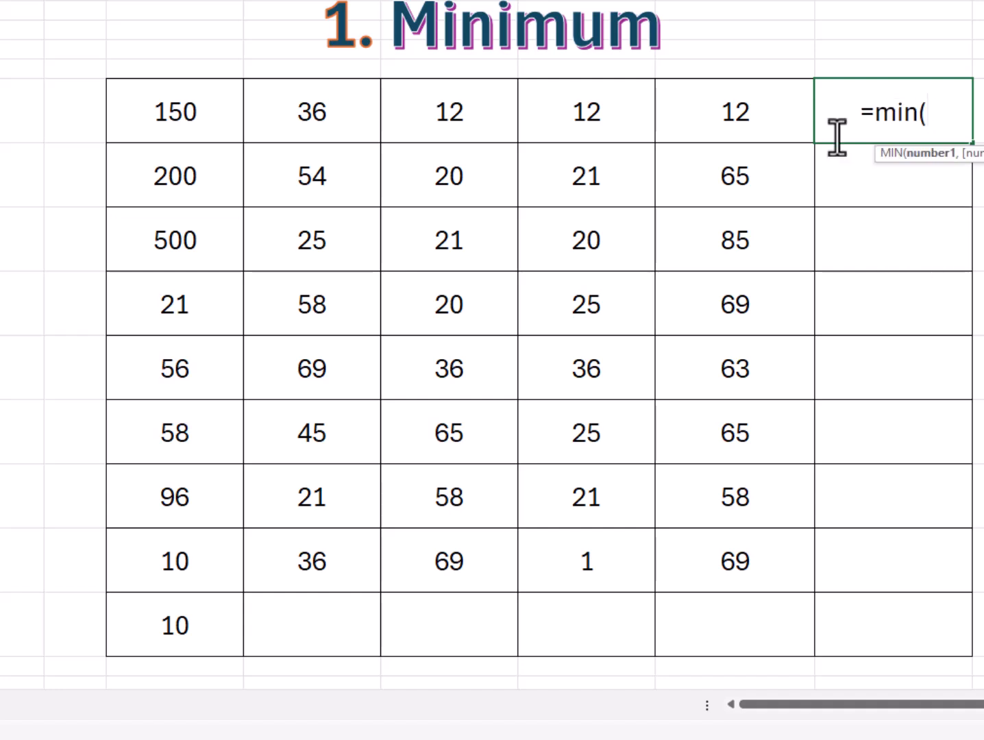
drag(769, 123, 206, 123)
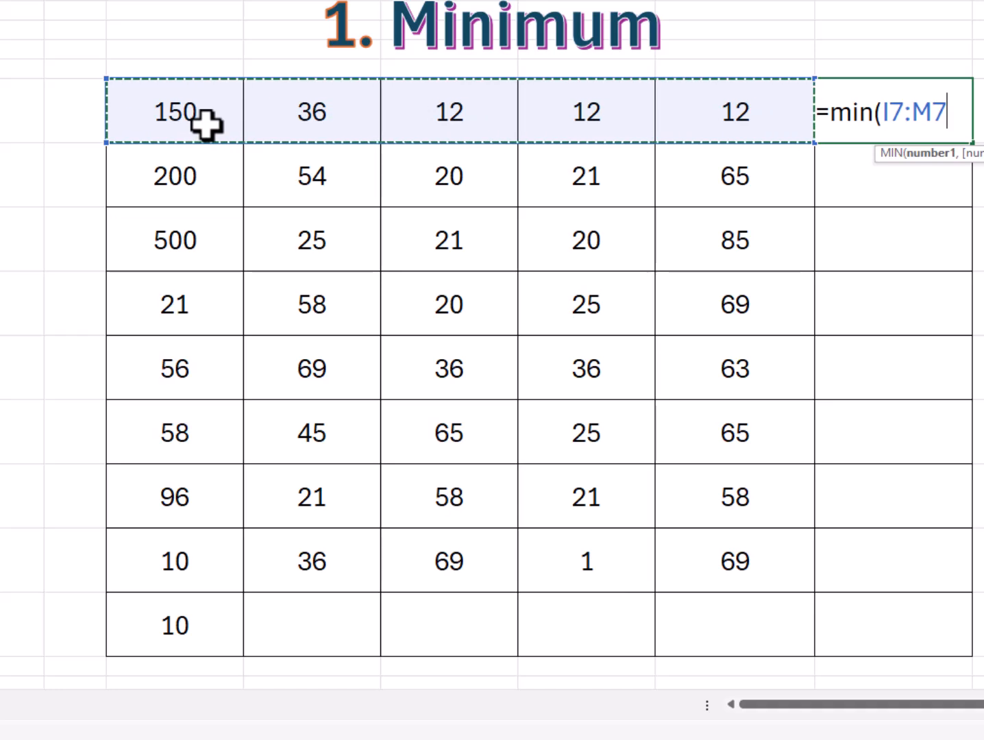
text())
key(Return)
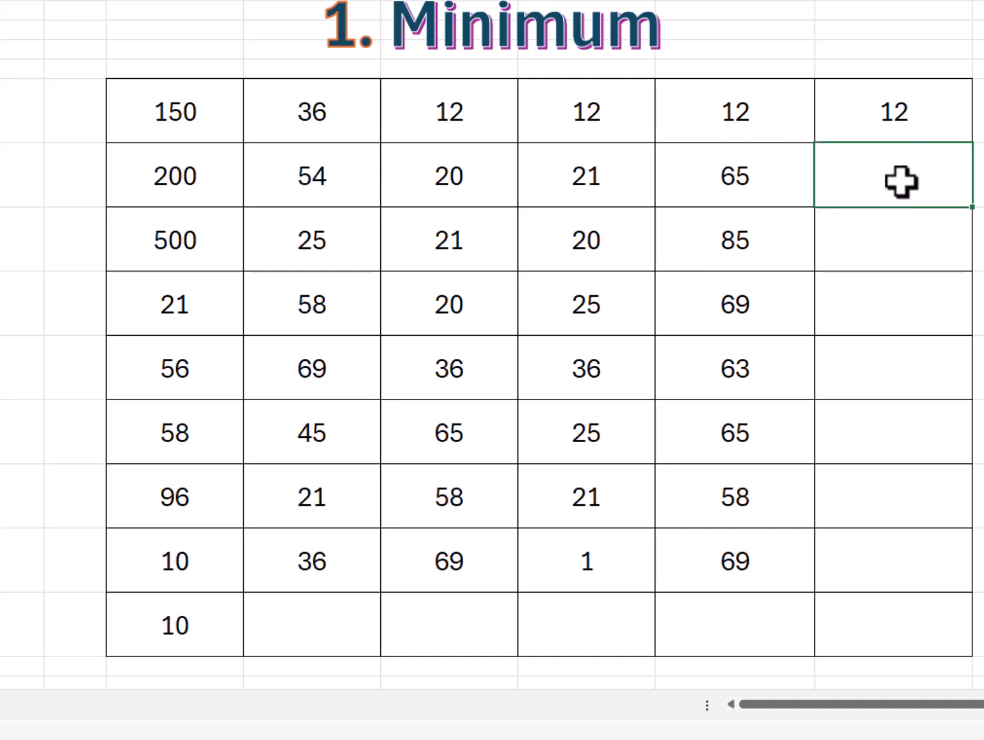
Fill the row MIN formula down from N7 through N14 and check it against the numbers in row 13.
drag(912, 115, 939, 537)
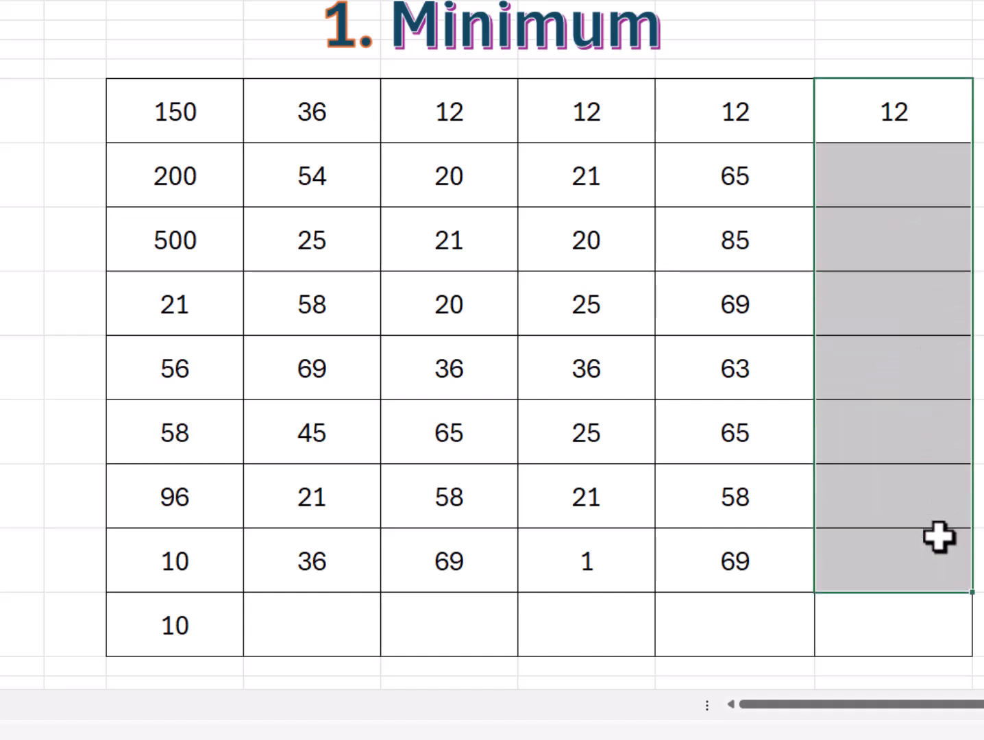
key(ctrl+d)
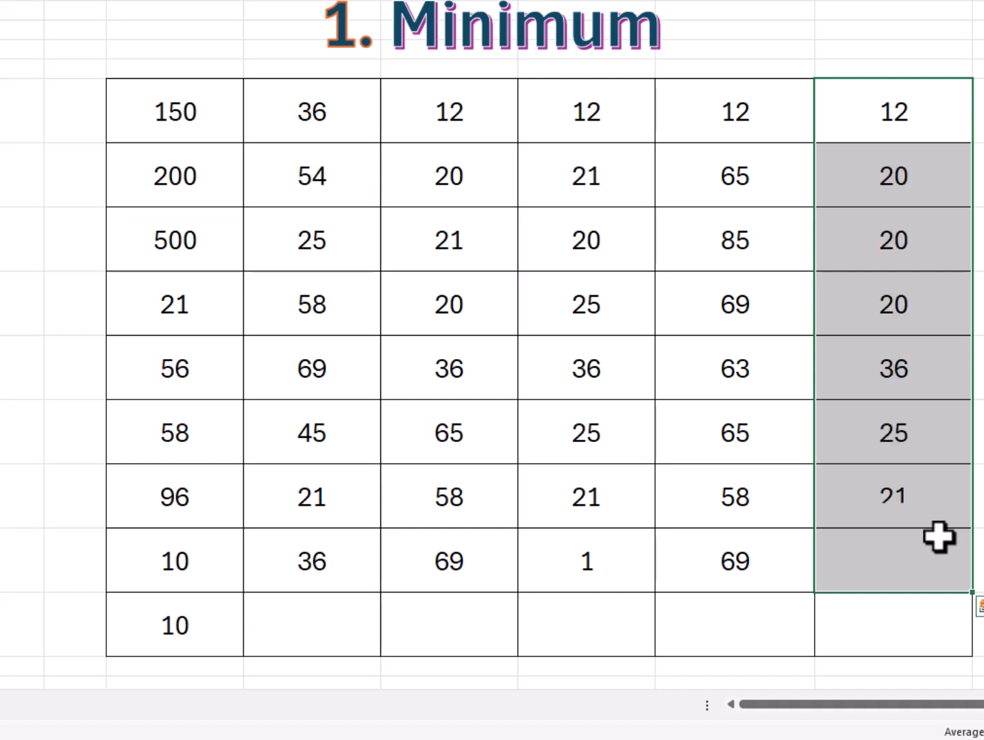
drag(189, 503, 778, 526)
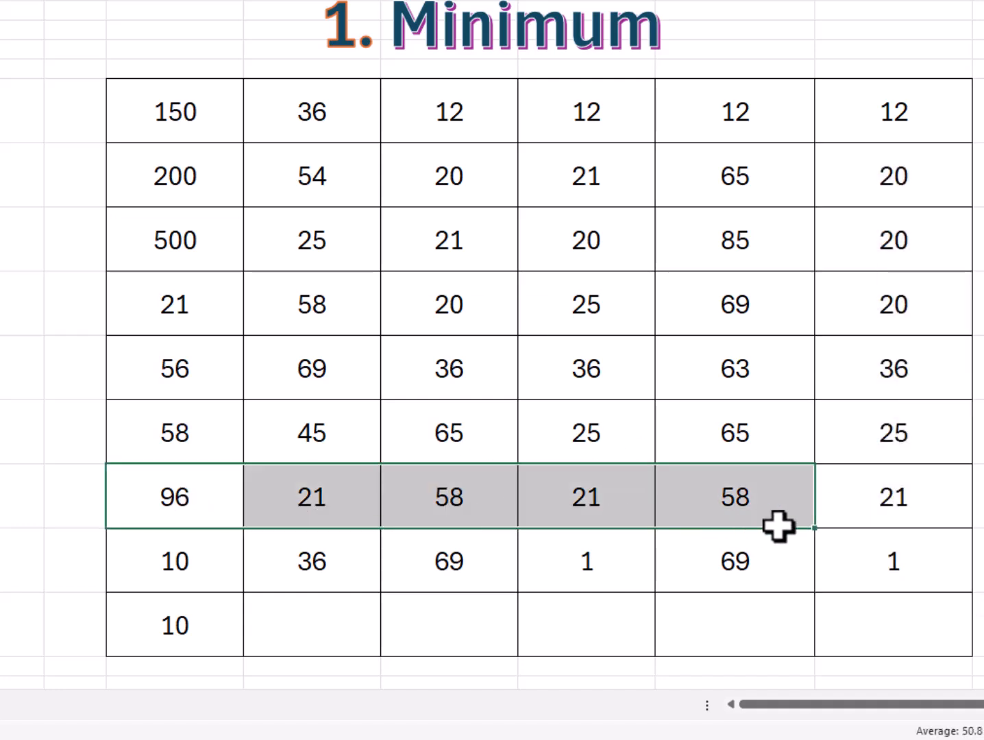
click(904, 514)
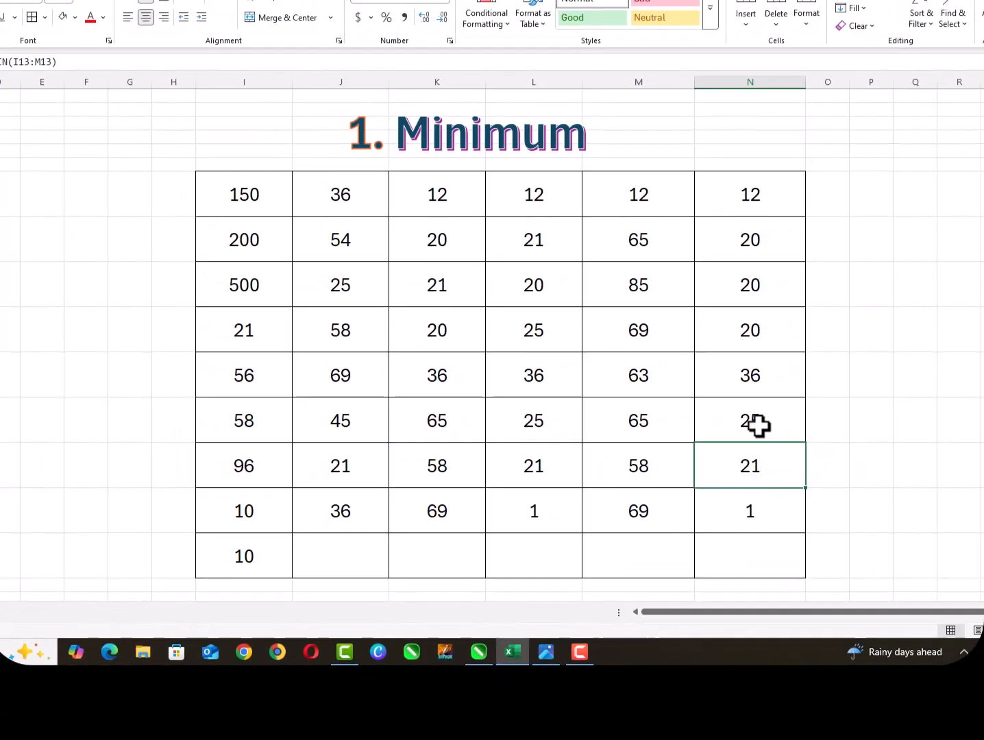
Fill the column MIN formula from I15 across to M15 and check it against the numbers in column M.
drag(355, 185, 363, 498)
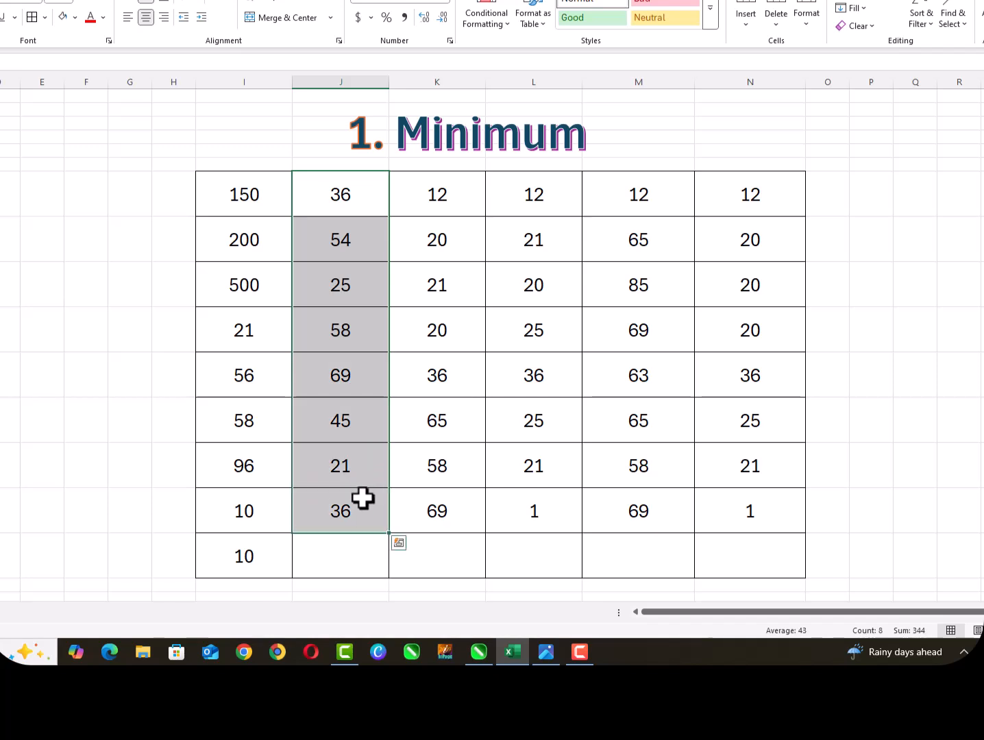
drag(248, 561, 608, 554)
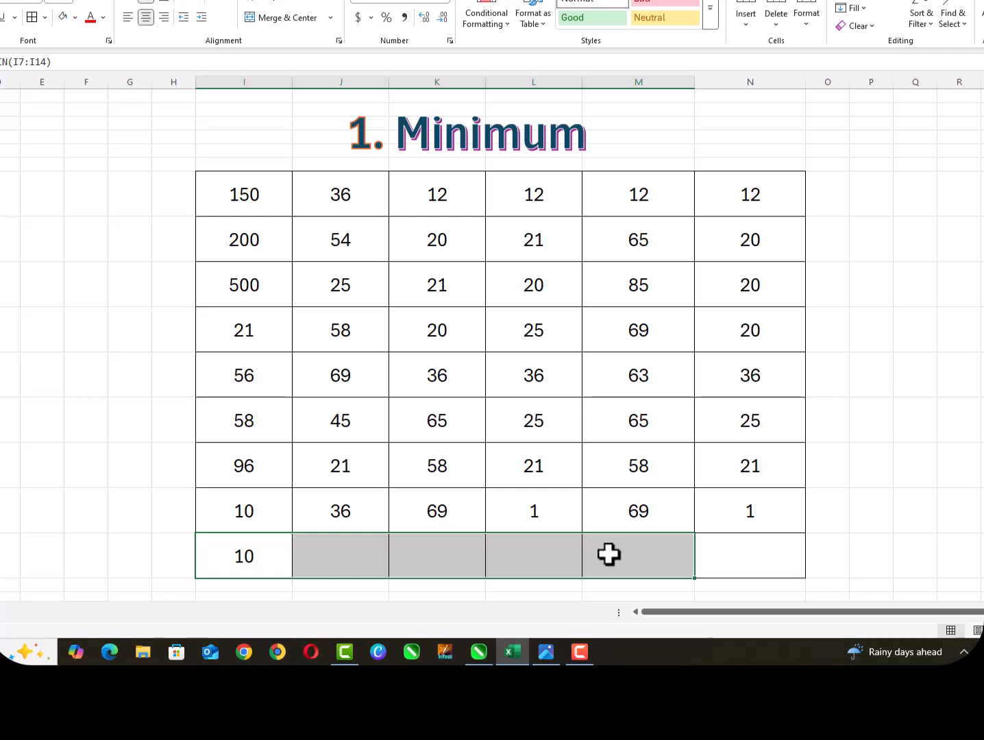
key(ctrl+r)
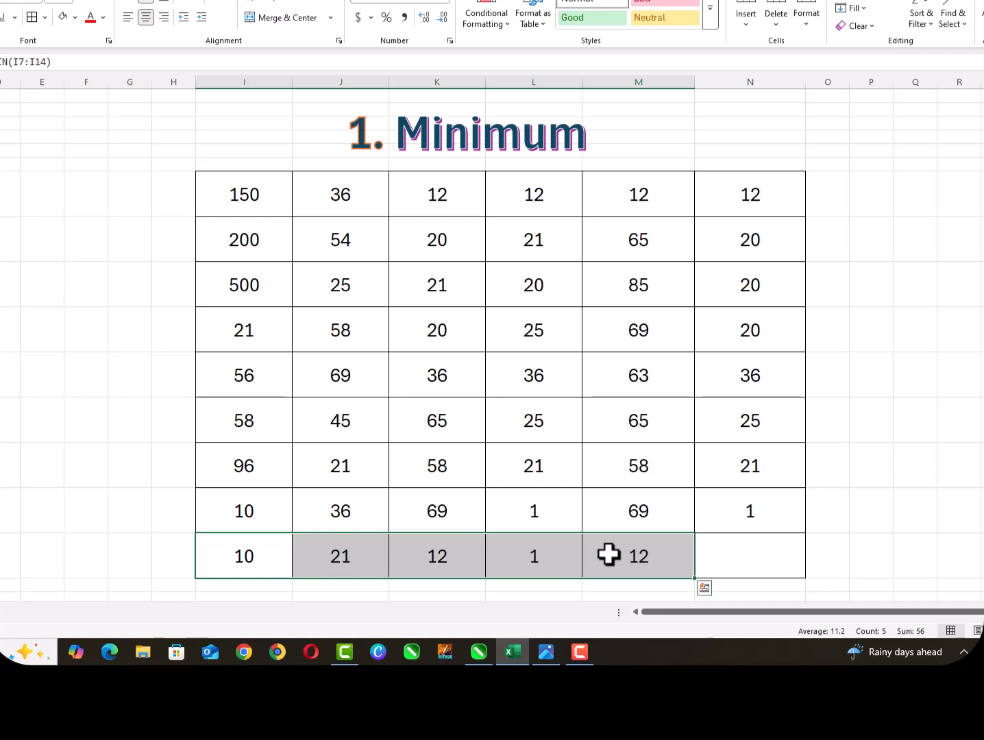
drag(632, 200, 634, 514)
drag(244, 556, 621, 557)
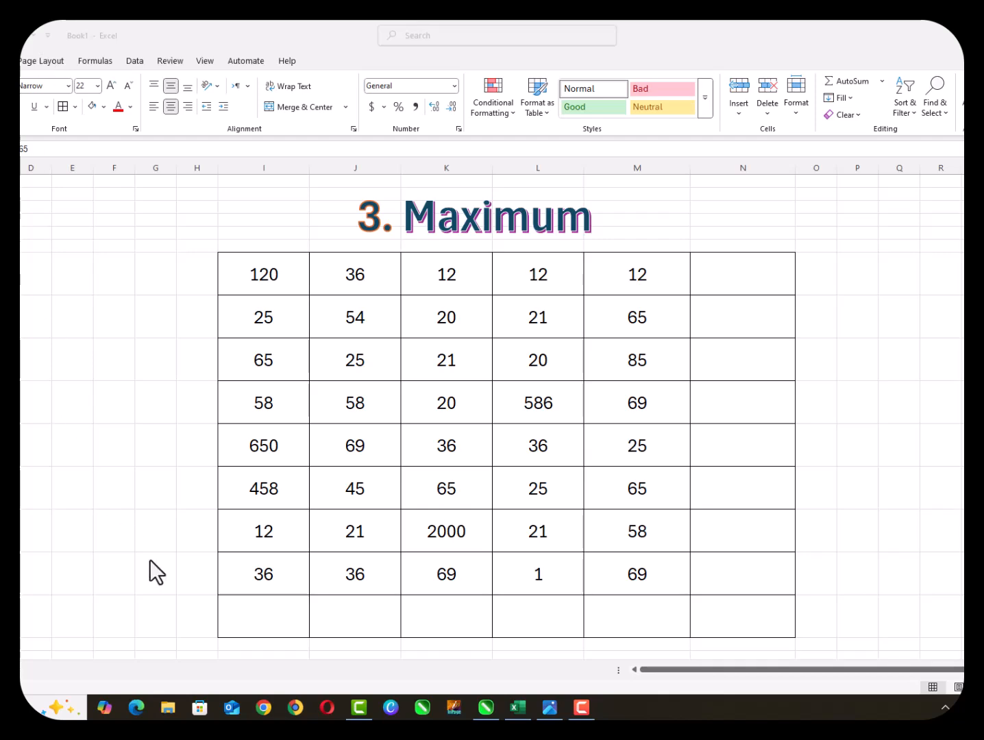
Enter =max(I7:I14) in cell I15 below the first column of the Maximum table and check it against the source range.
click(273, 617)
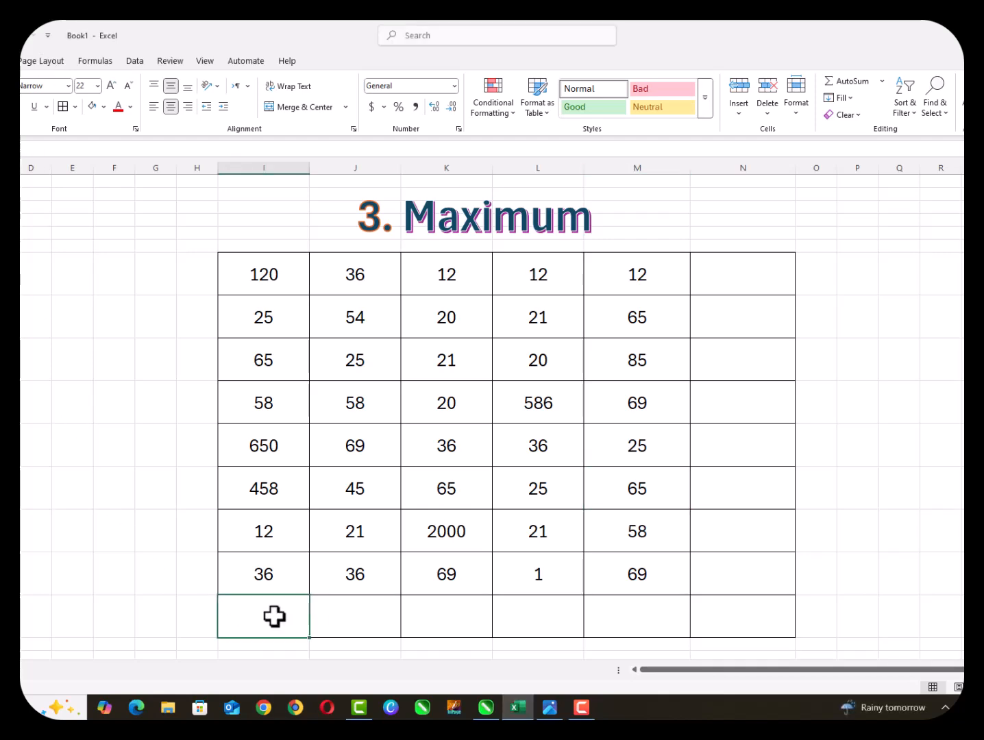
text(=)
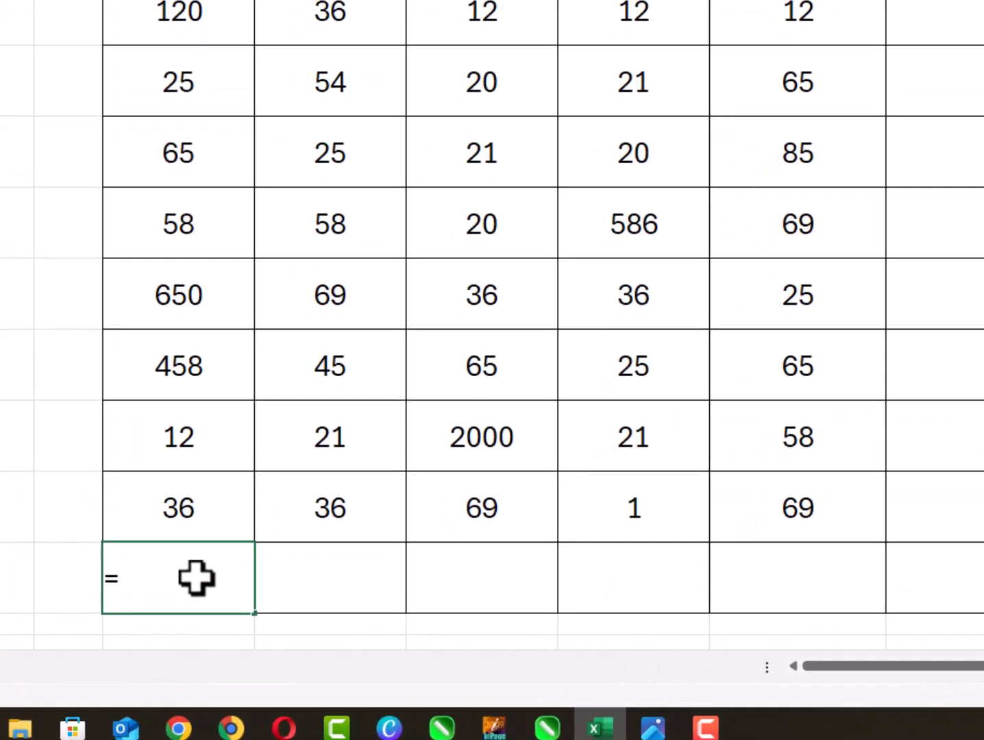
text(ma)
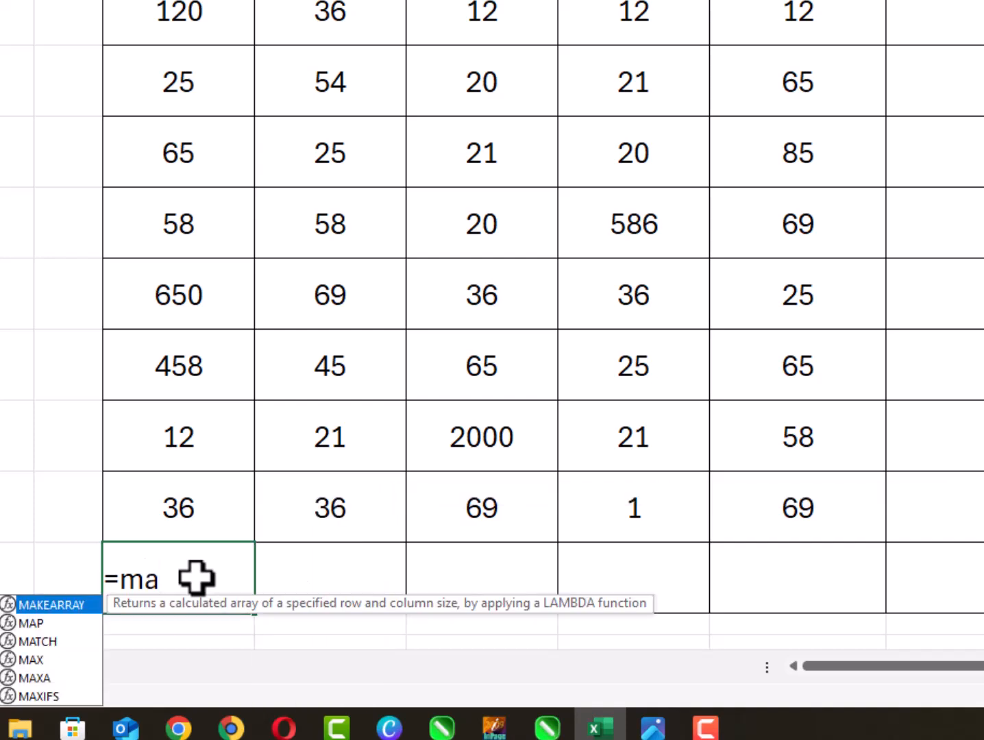
text(x)
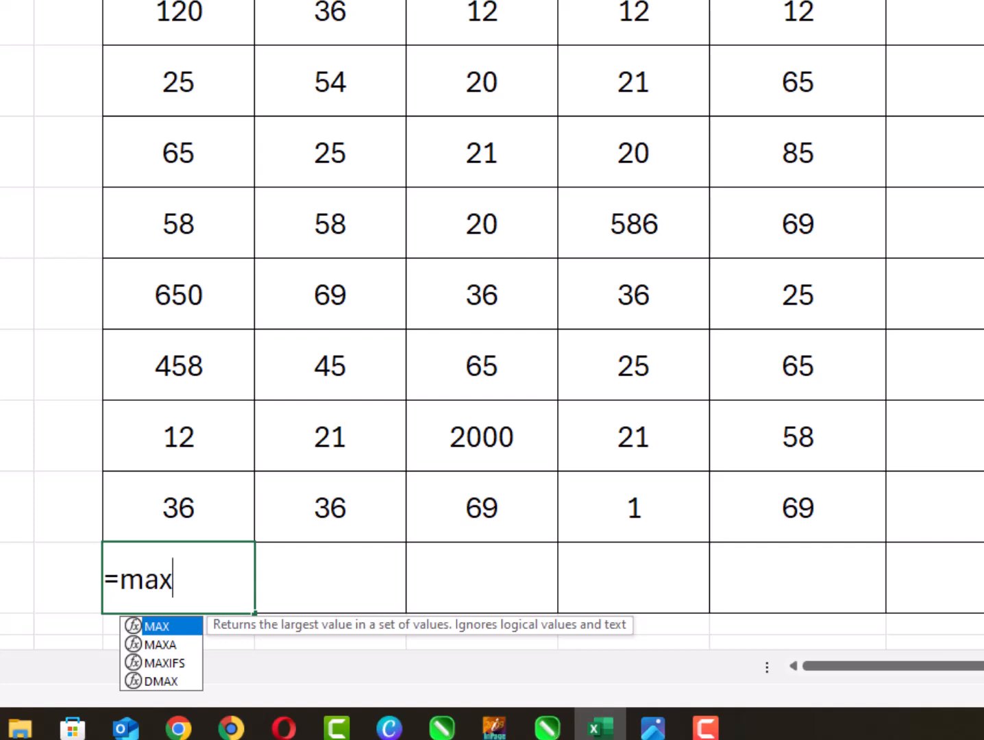
text(()
drag(182, 15, 169, 488)
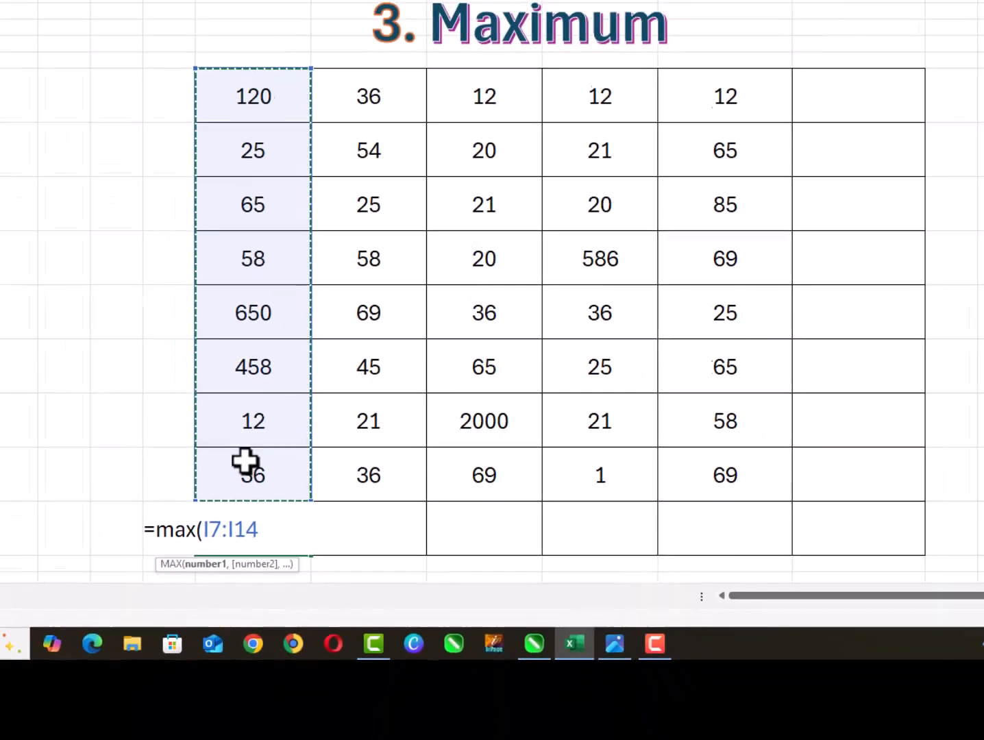
text())
key(Return)
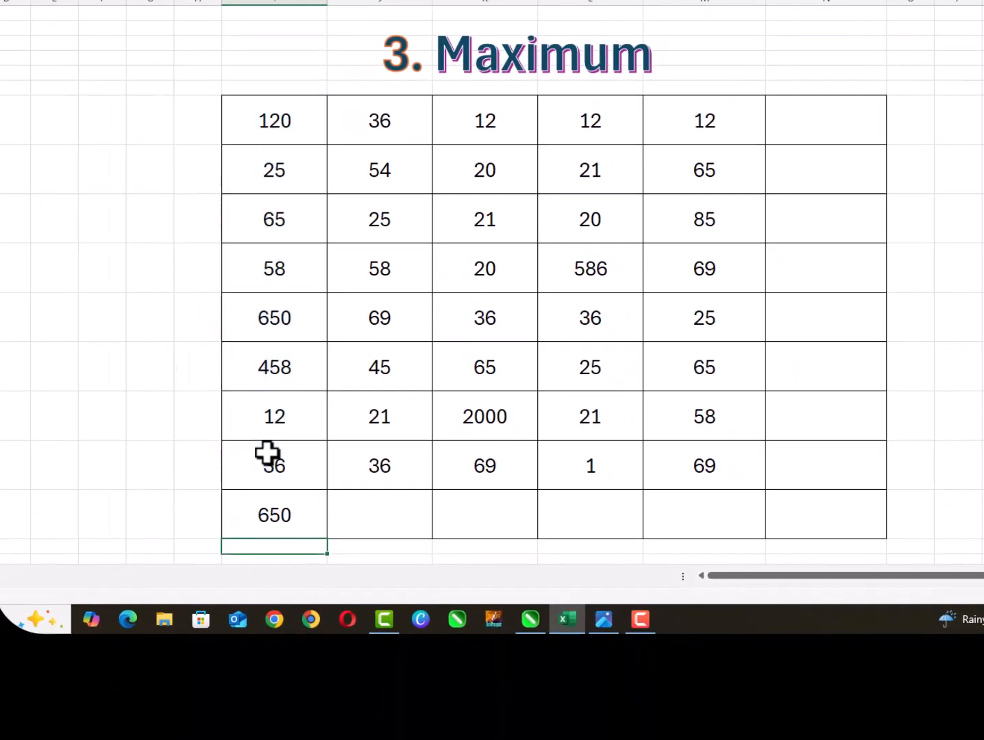
drag(281, 112, 270, 452)
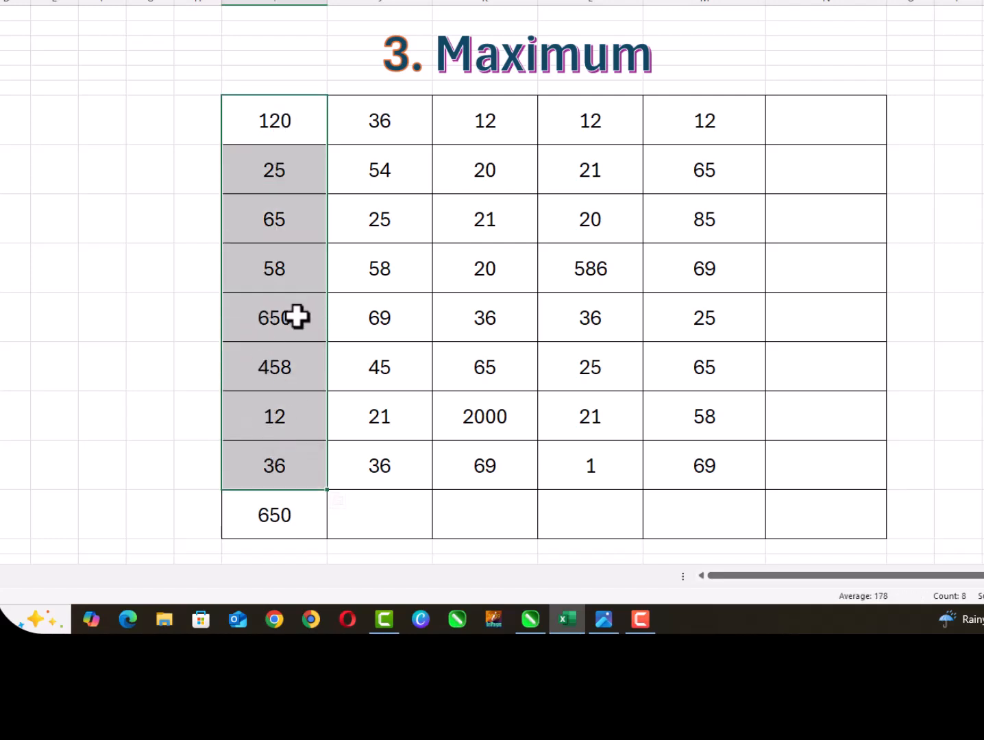
click(294, 530)
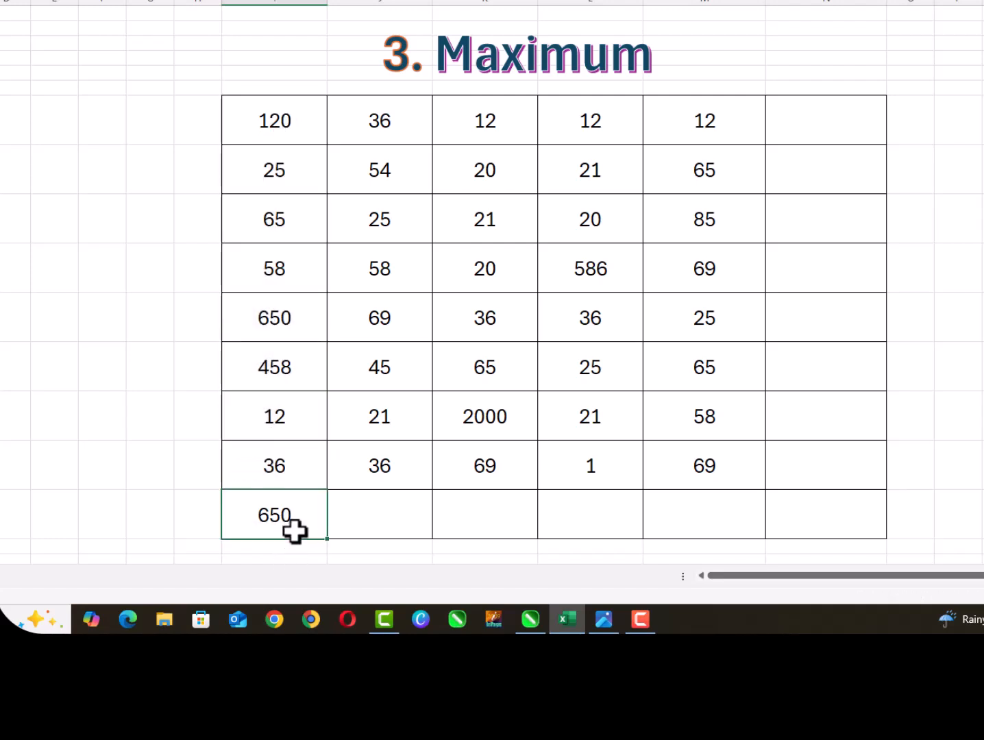
Enter =max(I7:M7) in cell N7 to find the largest value in the table's first row and check it against that row.
click(849, 118)
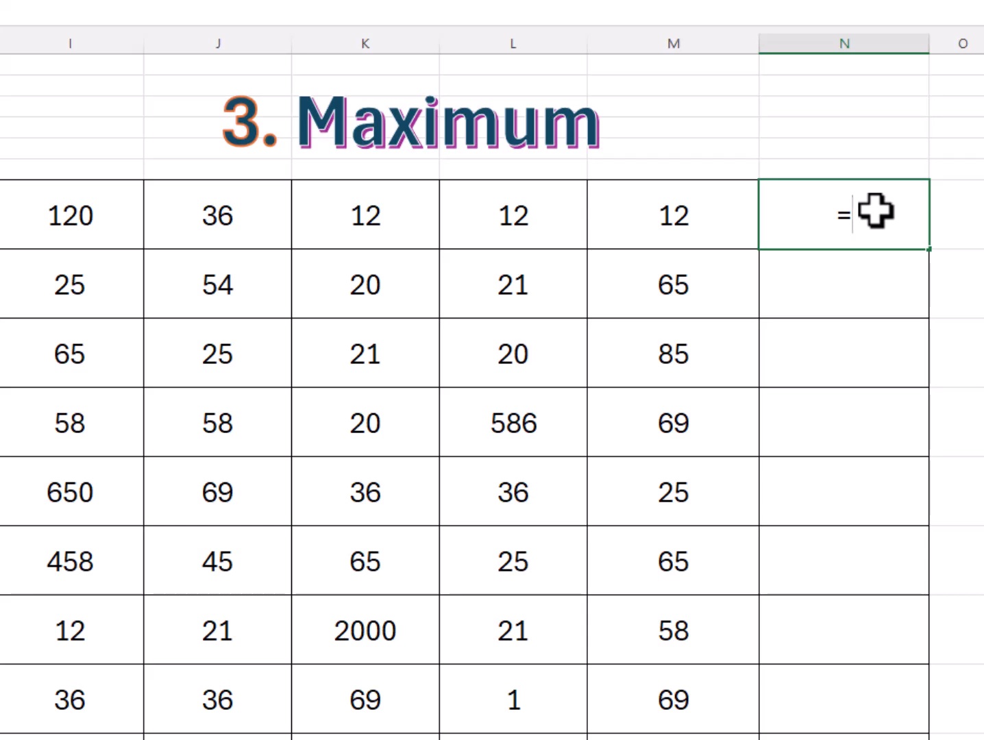
text(=max)
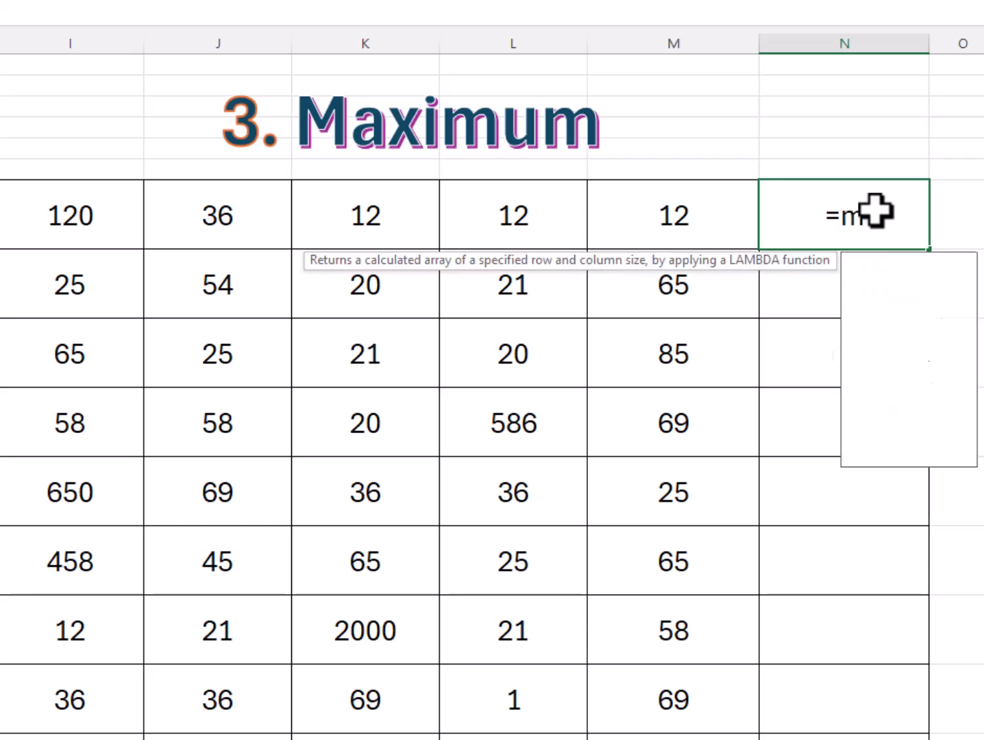
text(()
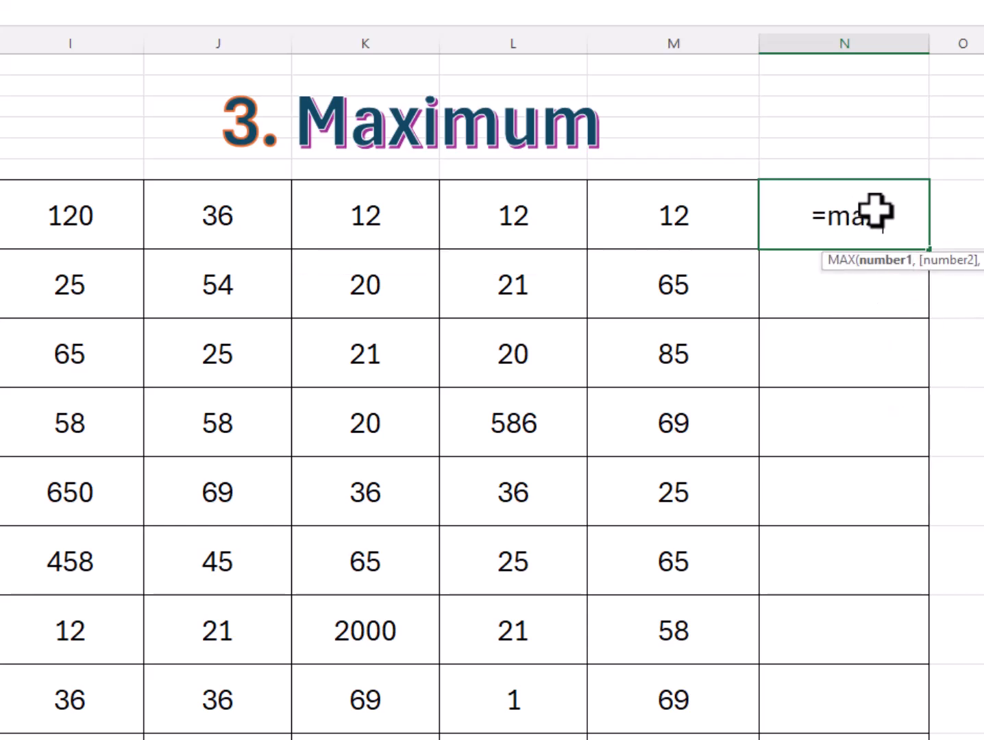
drag(60, 213, 639, 237)
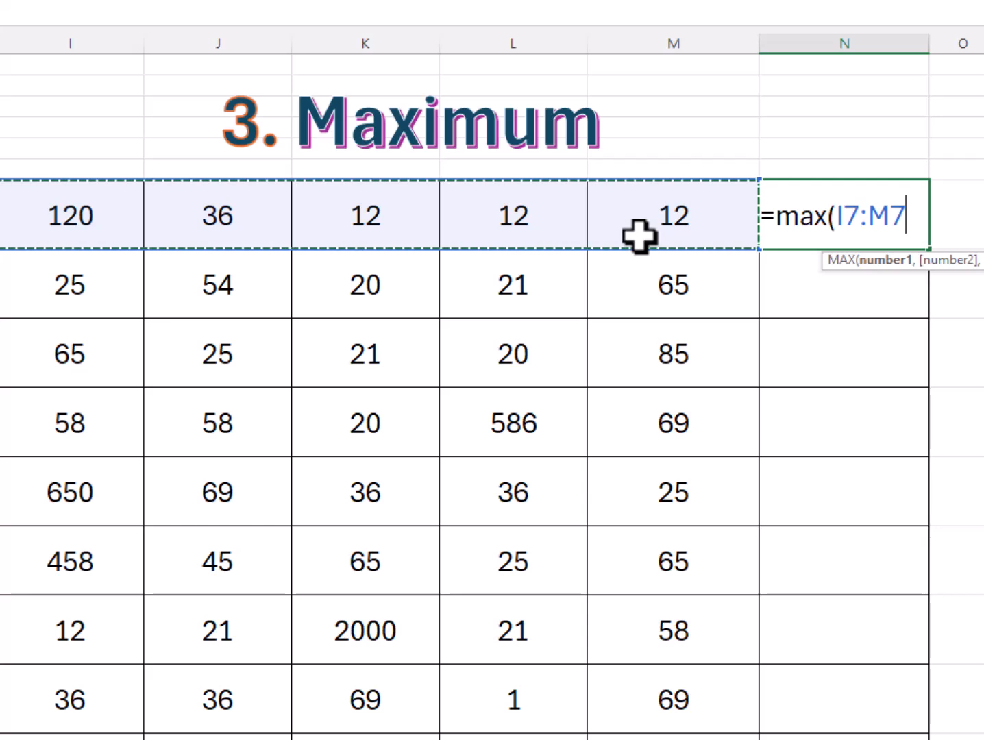
text())
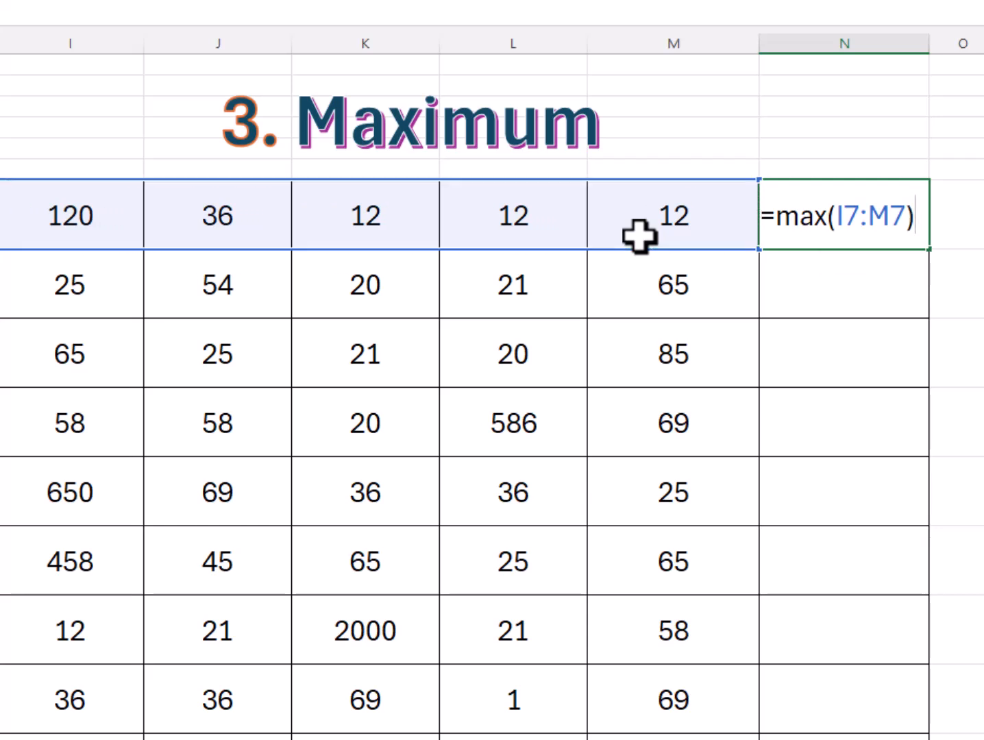
key(Return)
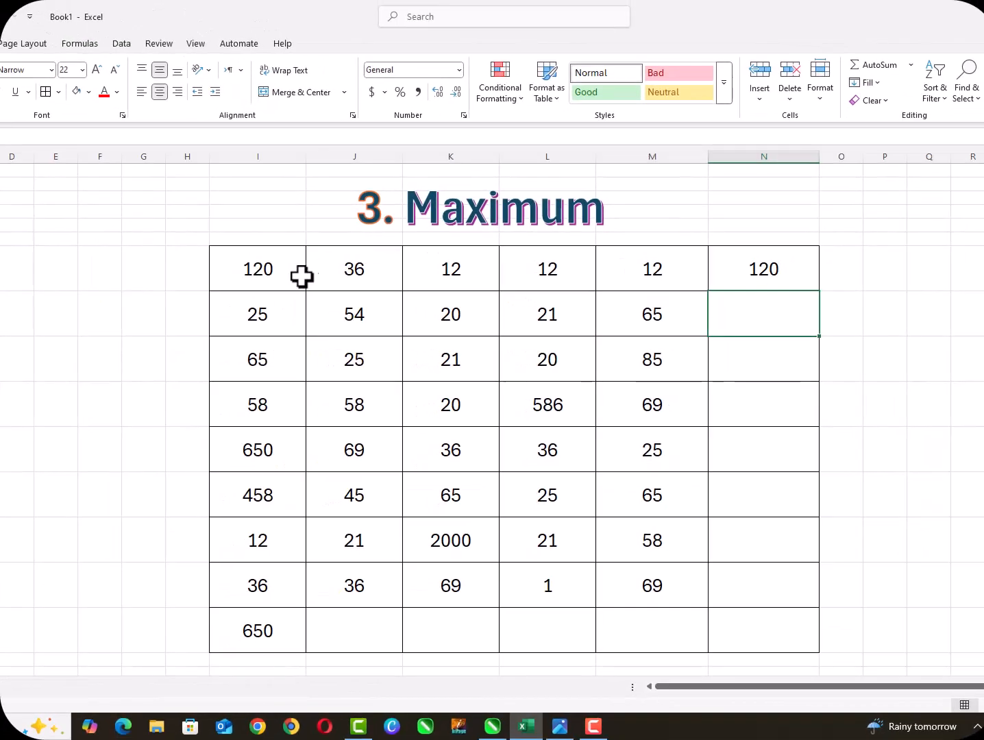
click(85, 220)
drag(267, 272, 630, 266)
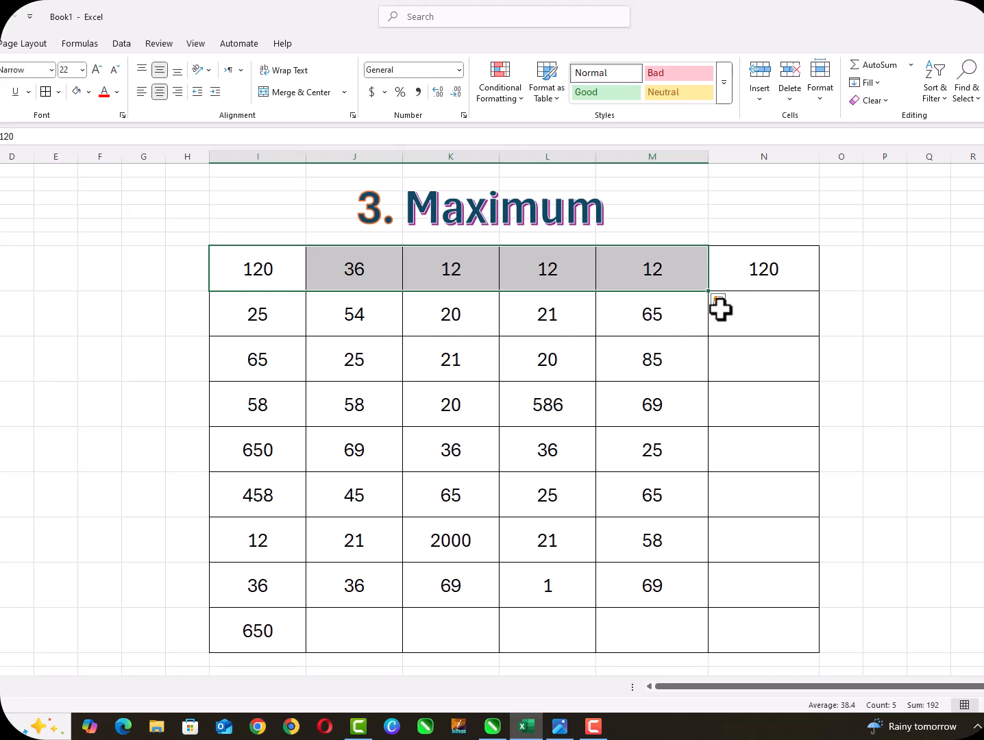
Fill the row MAX formula down from N7 through N14 and inspect the copied formula in N9.
drag(780, 272, 789, 578)
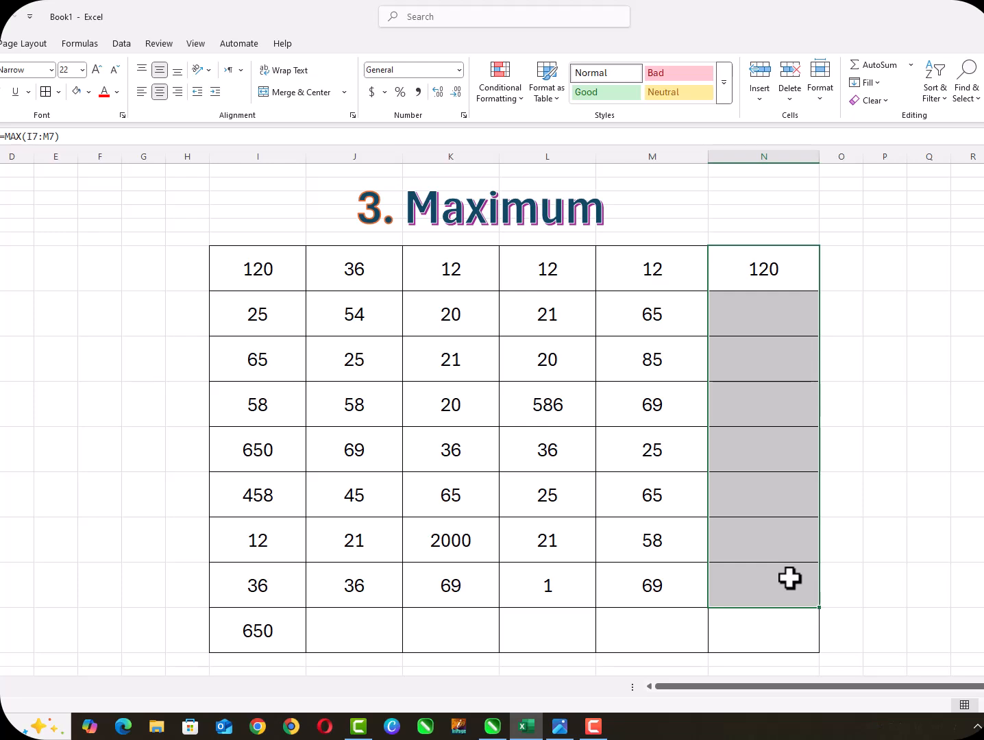
key(ctrl+d)
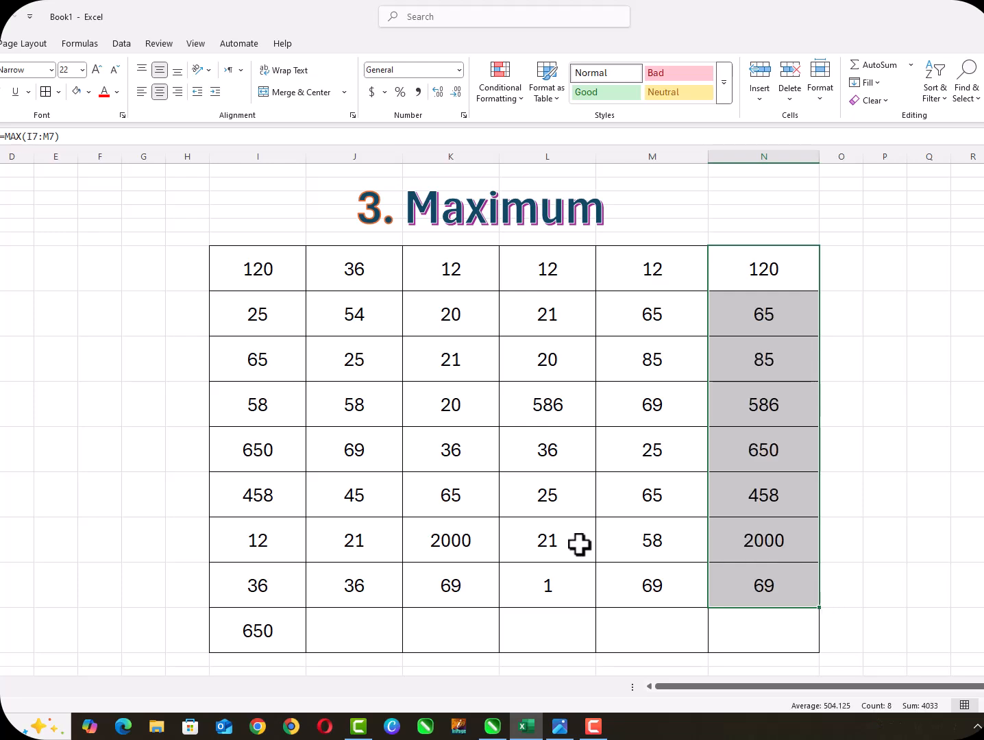
click(748, 371)
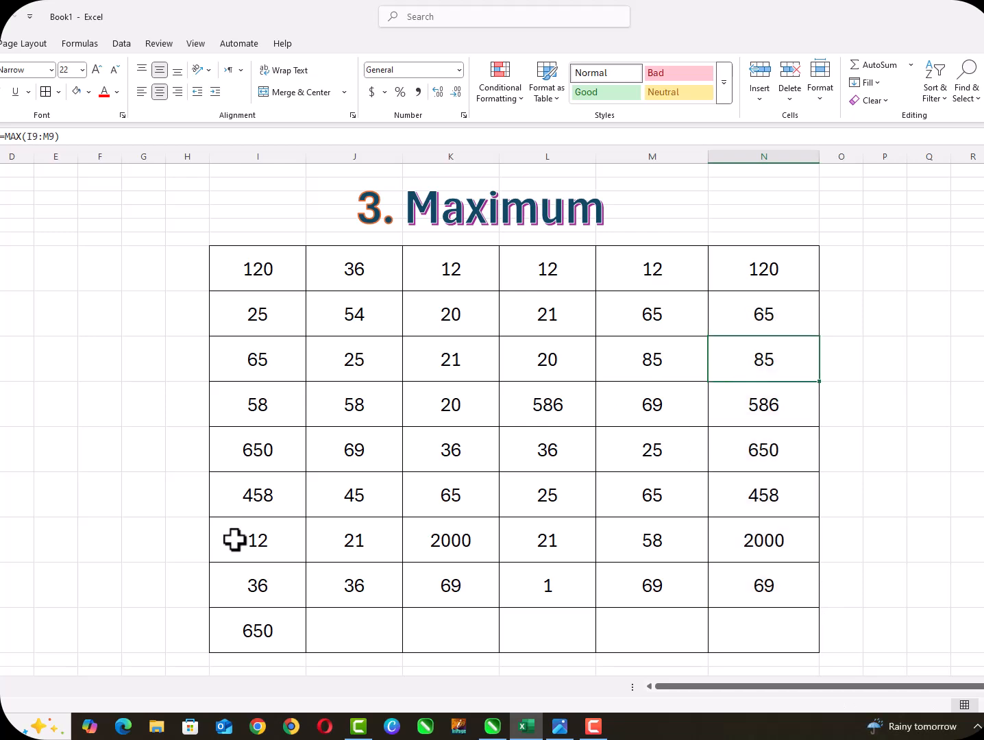
Fill the column MAX formula from I15 across to M15.
drag(363, 278, 363, 315)
drag(366, 360, 363, 580)
drag(237, 630, 633, 634)
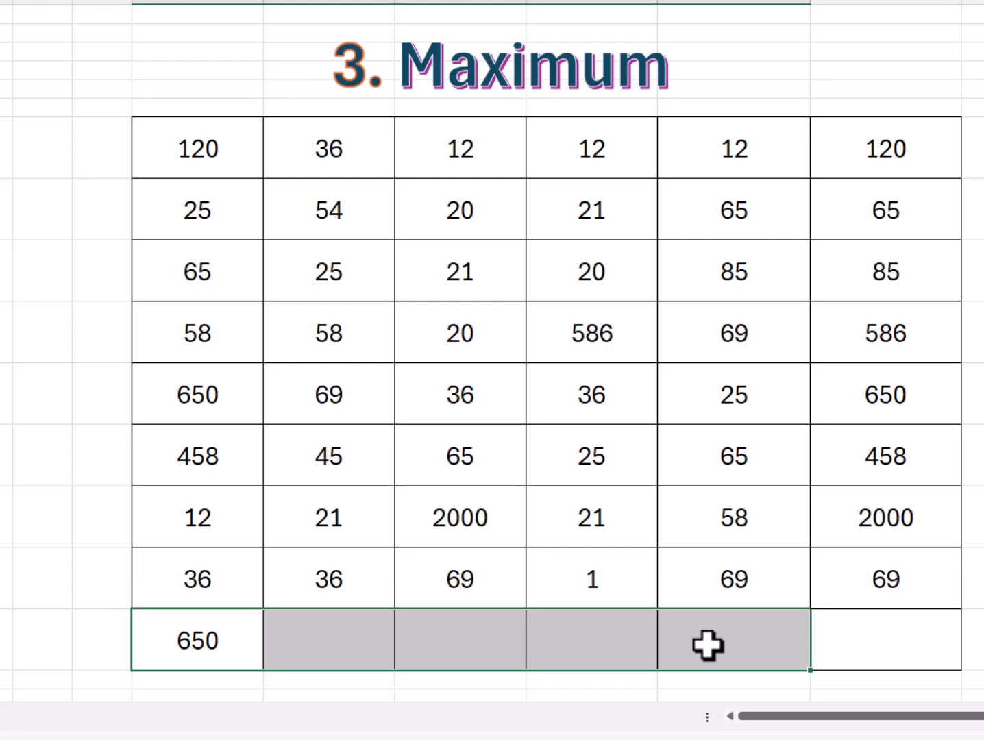
key(ctrl+r)
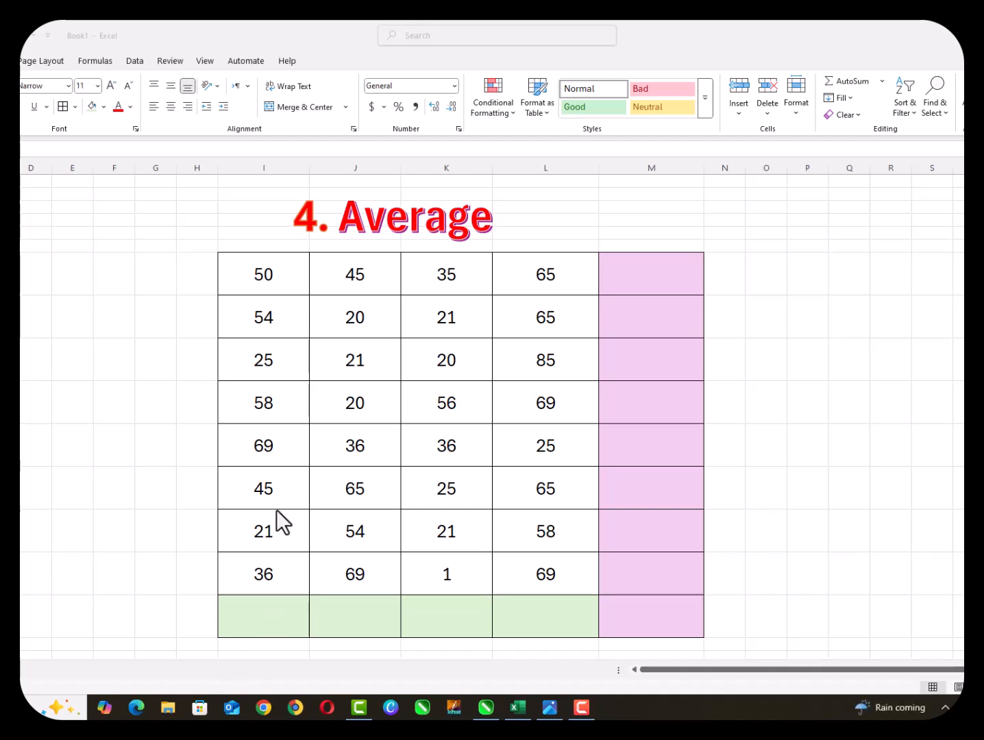
Enter =Average(I7:L7) in cell M7 of the Average table and check it against the first row's numbers.
drag(271, 277, 300, 564)
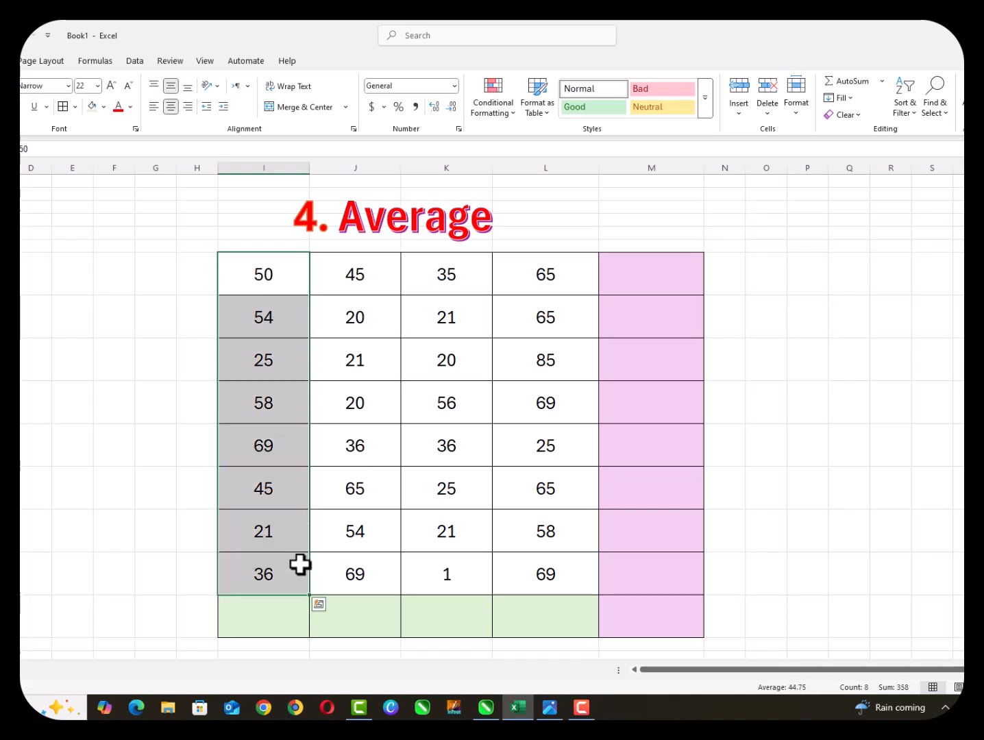
drag(256, 283, 510, 277)
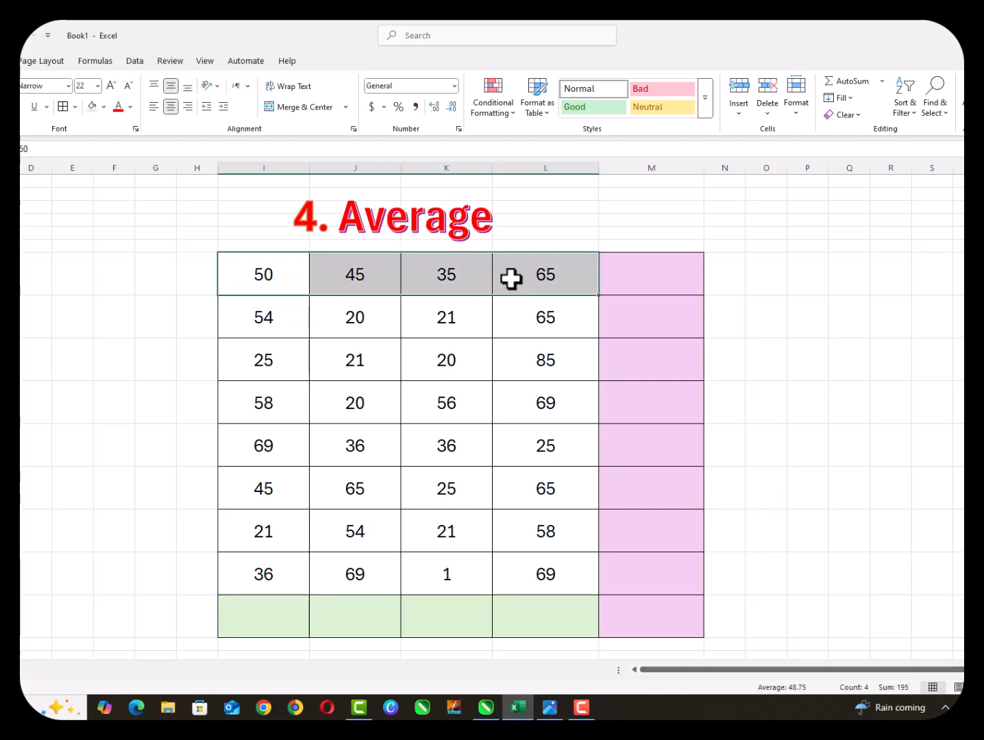
click(650, 278)
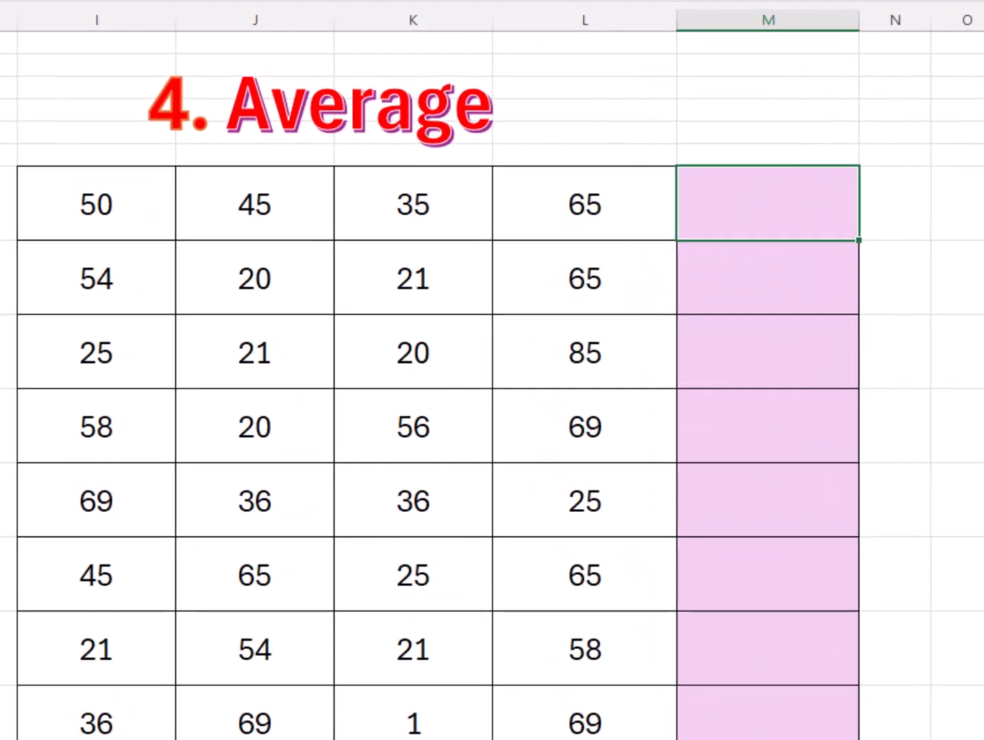
text(=)
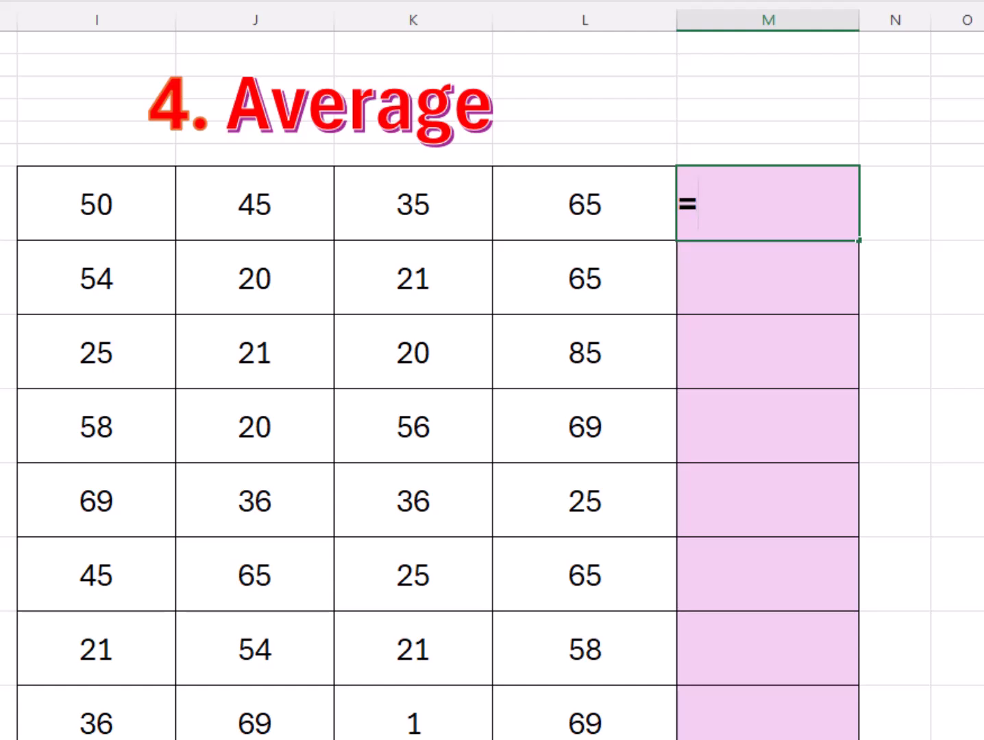
text(Average)
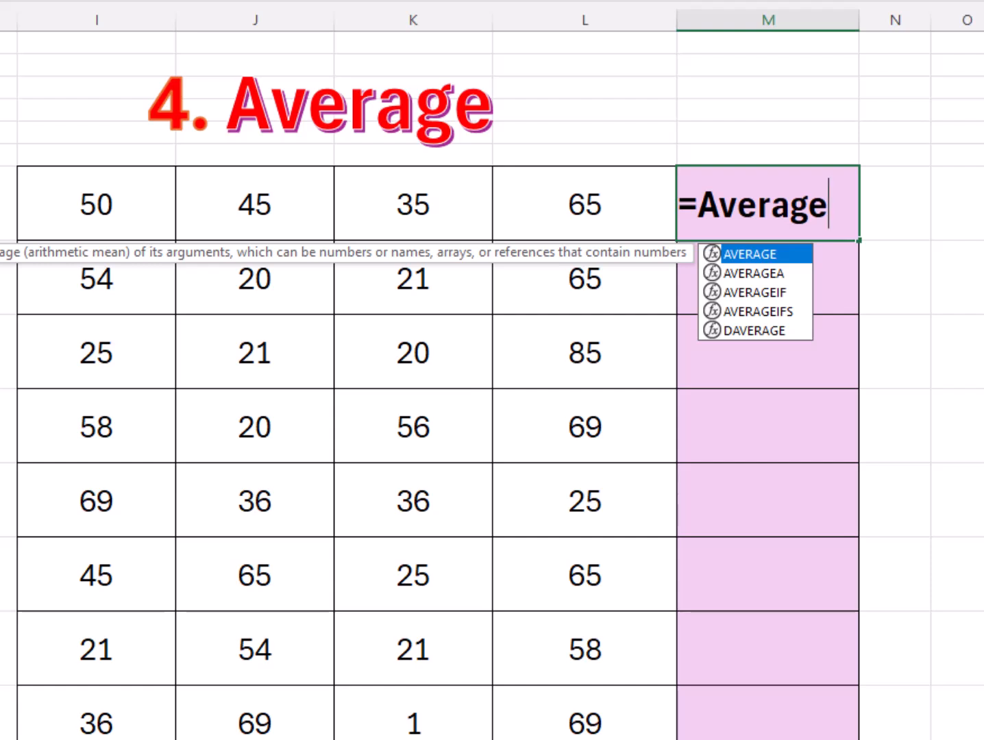
text(()
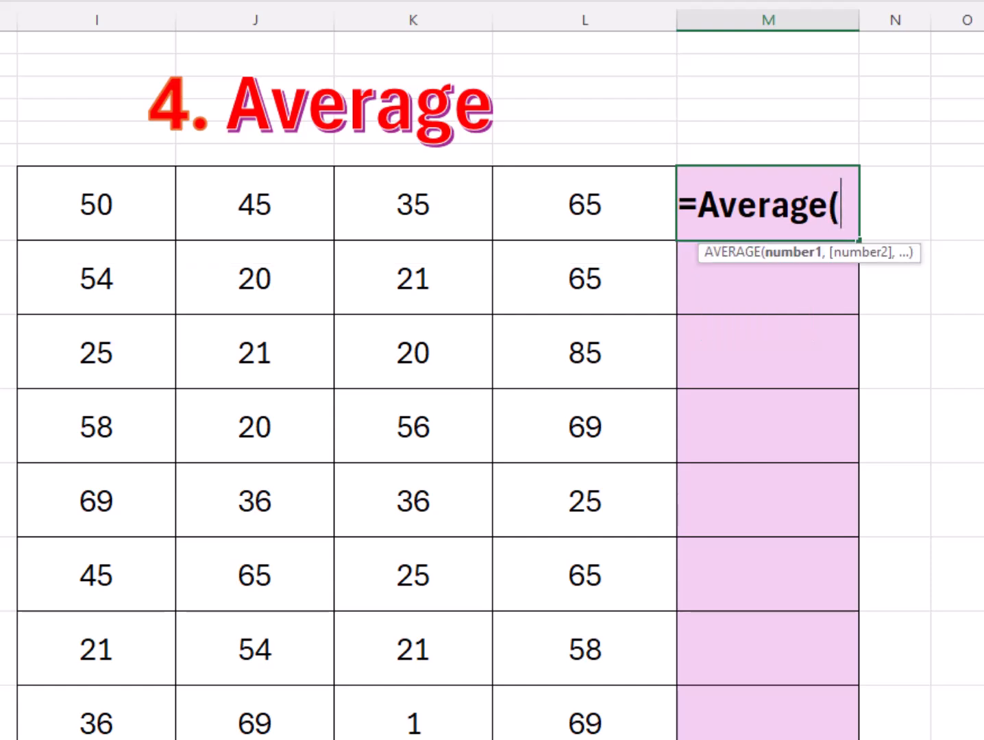
drag(117, 204, 534, 227)
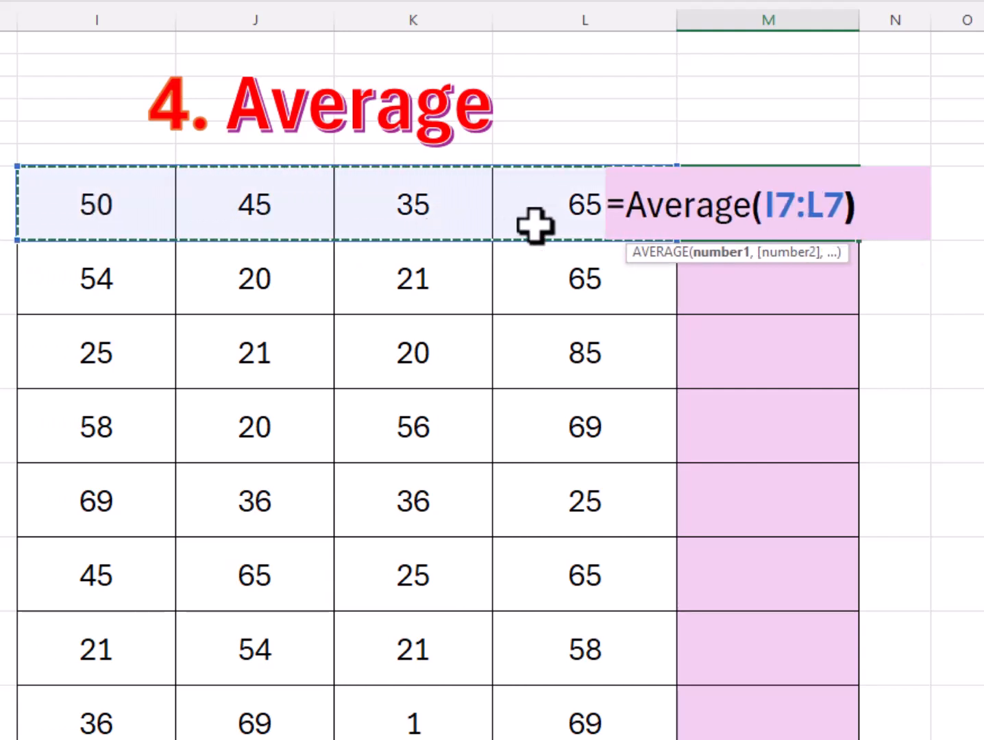
text())
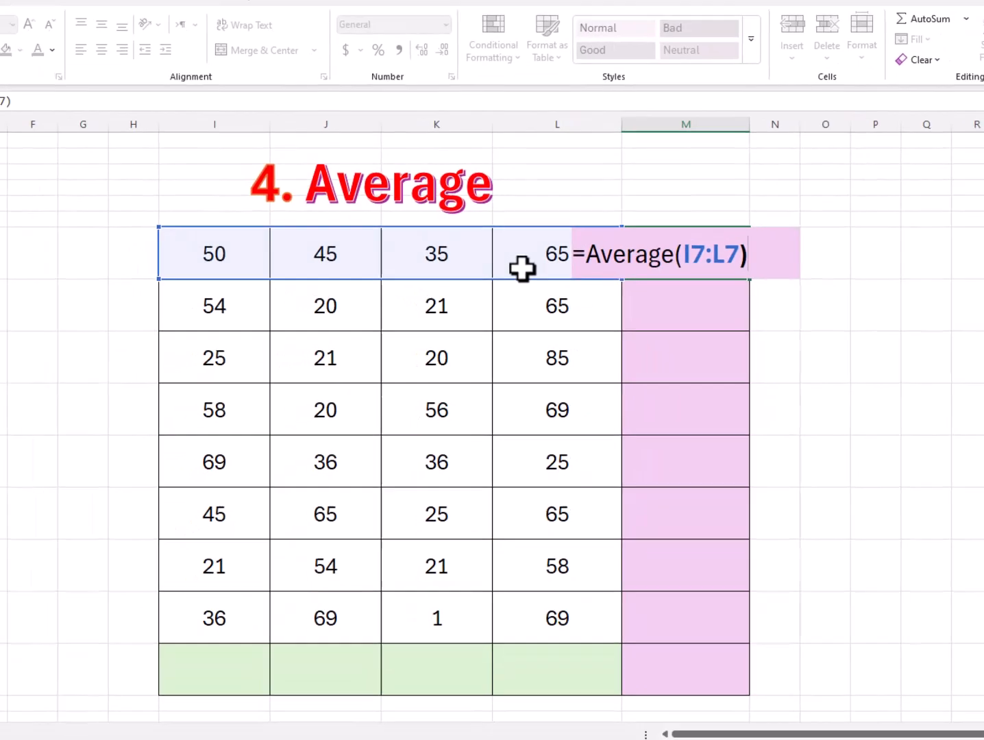
key(Return)
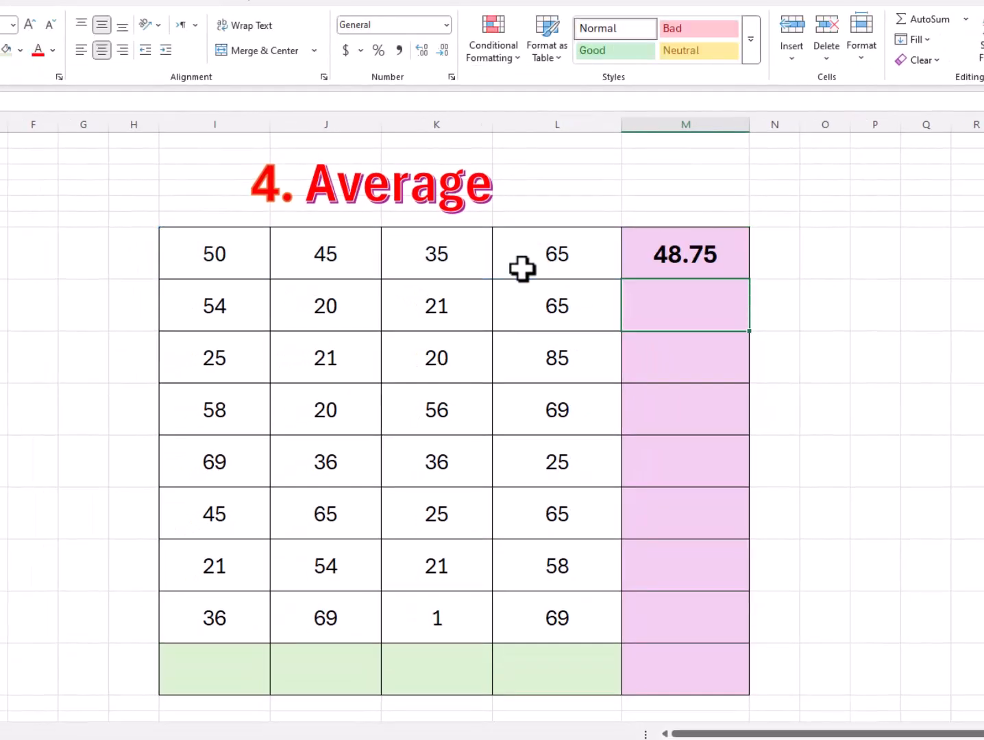
click(689, 267)
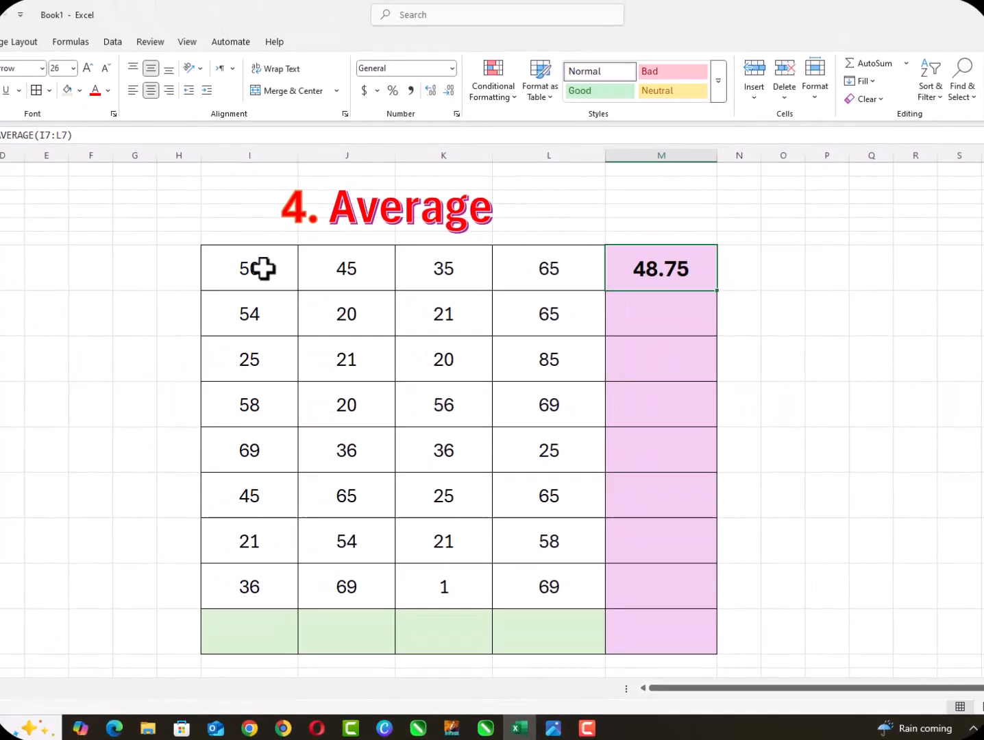
drag(229, 252, 548, 271)
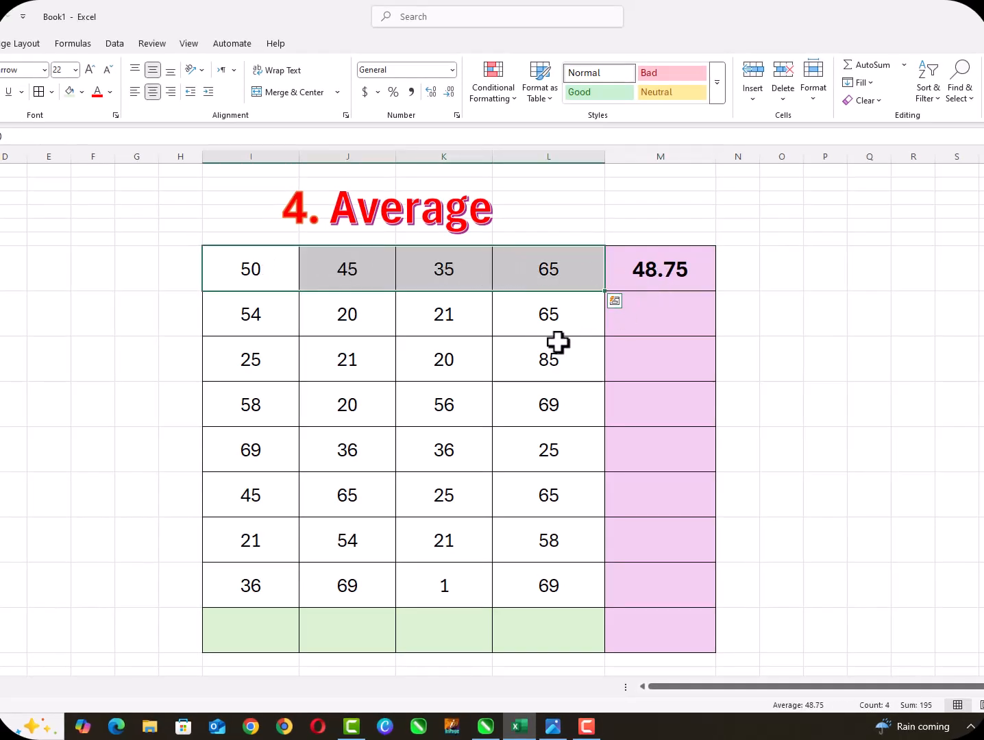
Enter =average(I7:I14) in cell I15 to average the first column of the Average table.
click(255, 631)
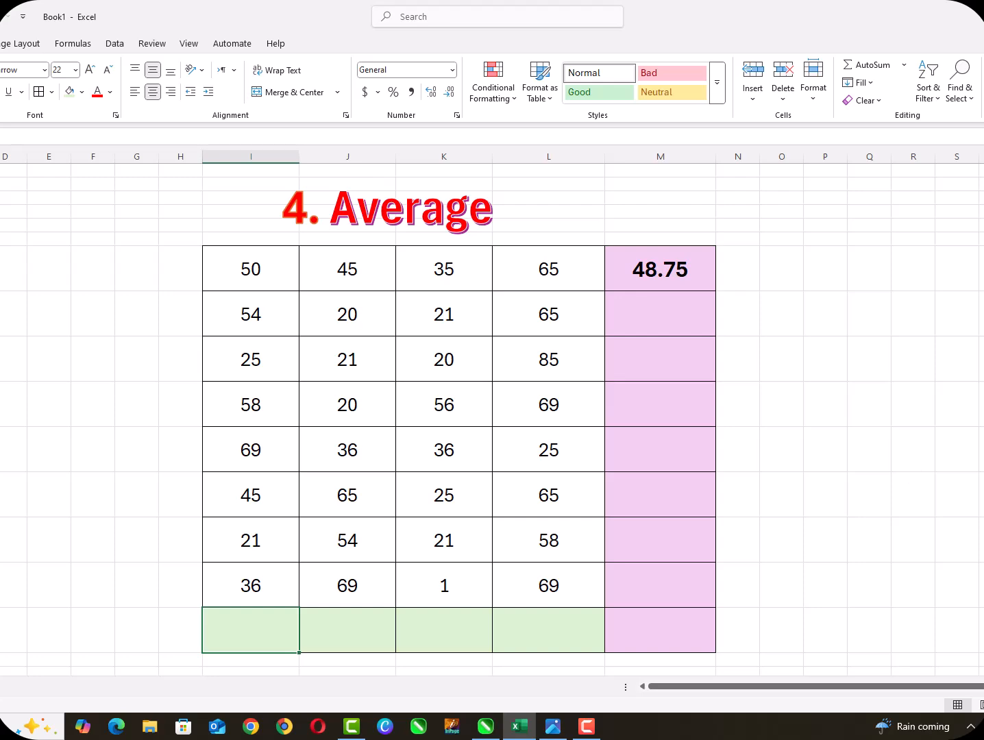
text(=)
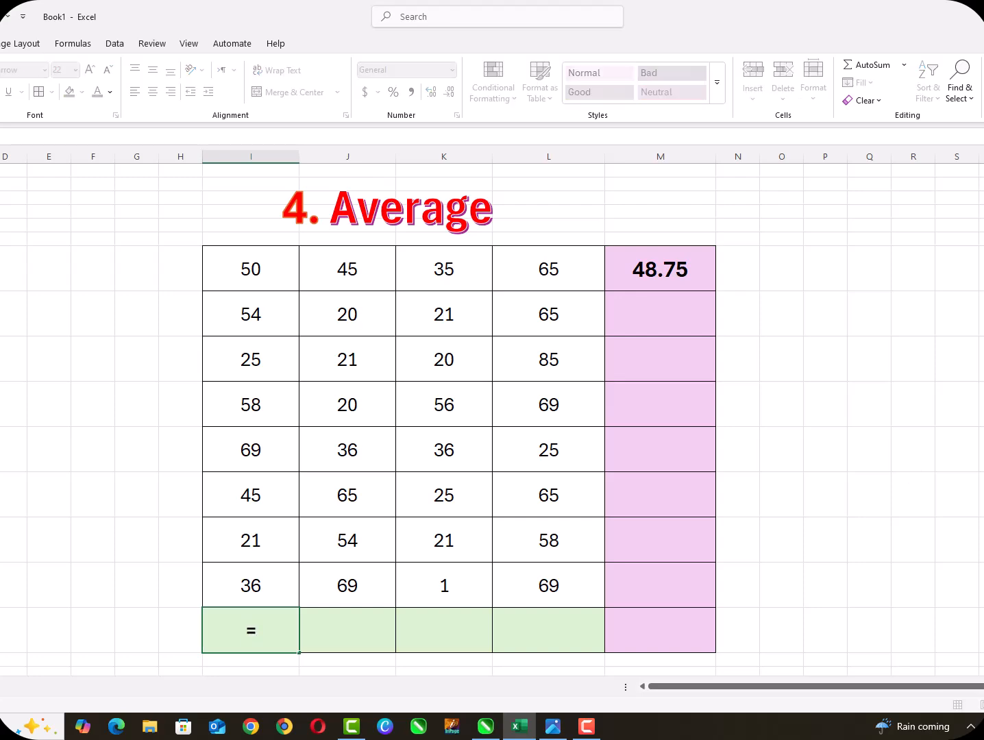
text(ave)
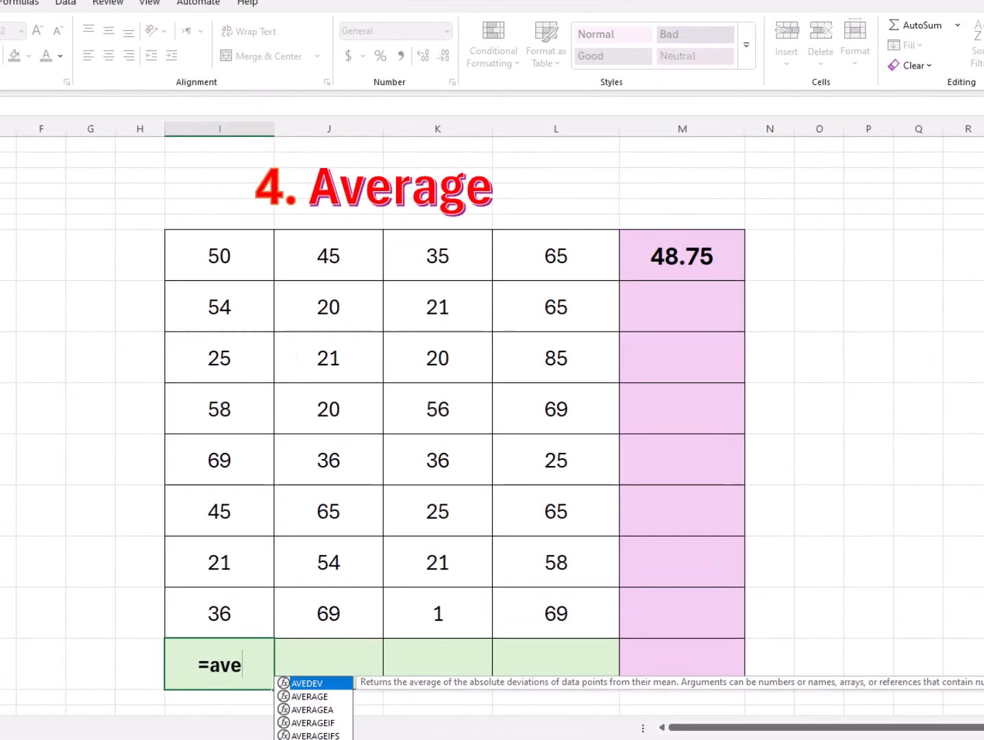
text(rage)
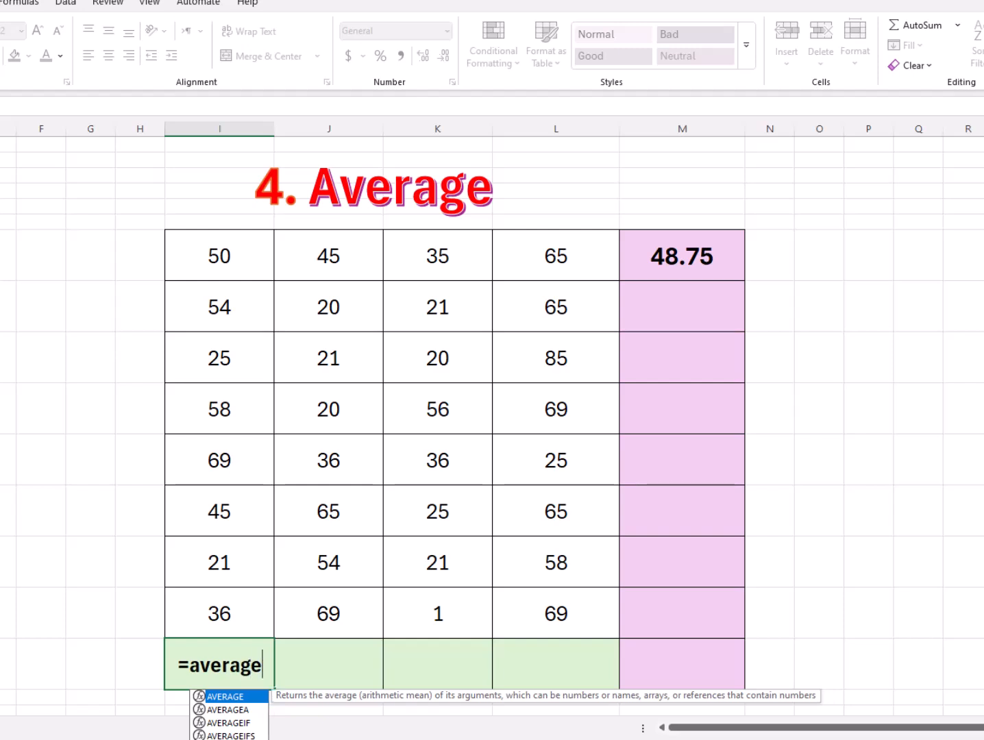
text(()
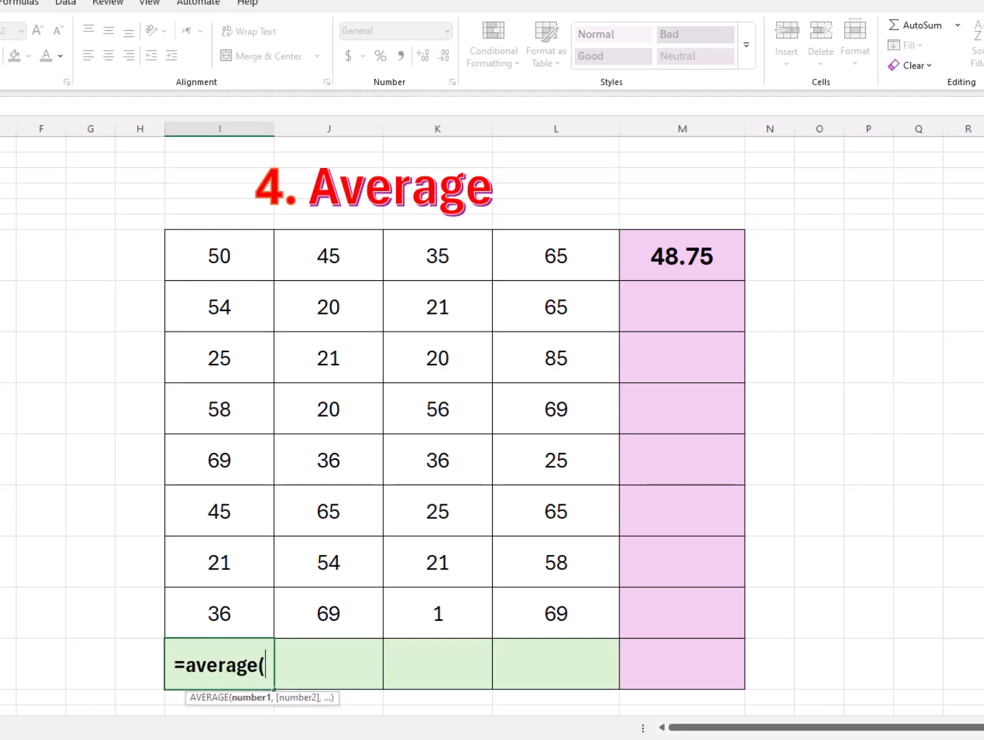
drag(204, 260, 212, 602)
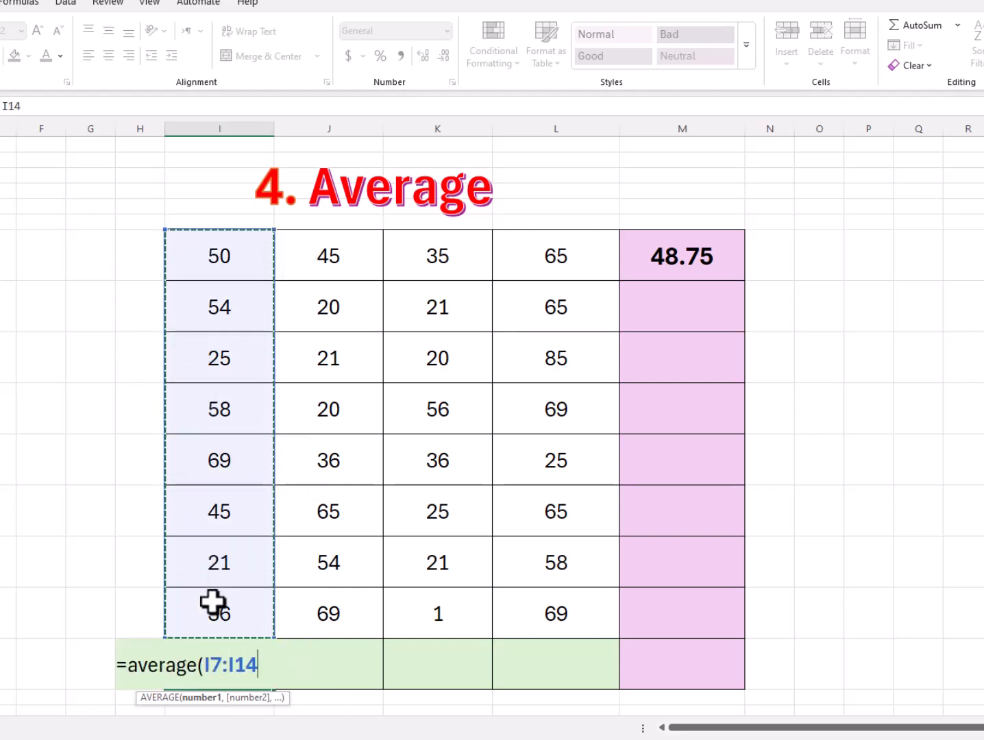
text())
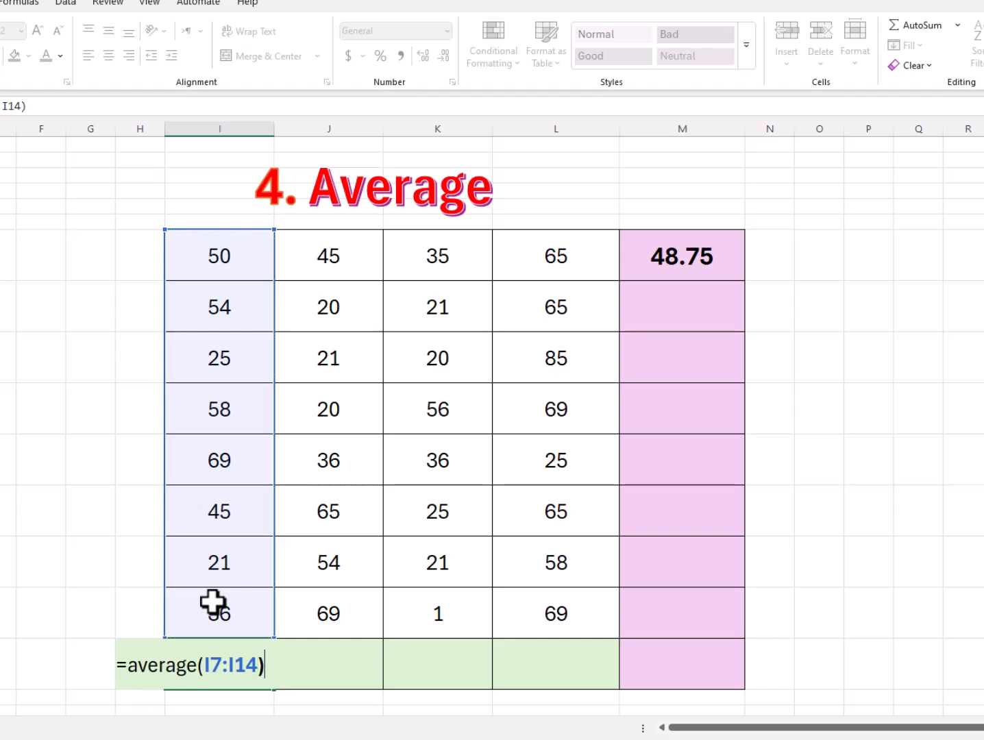
key(Return)
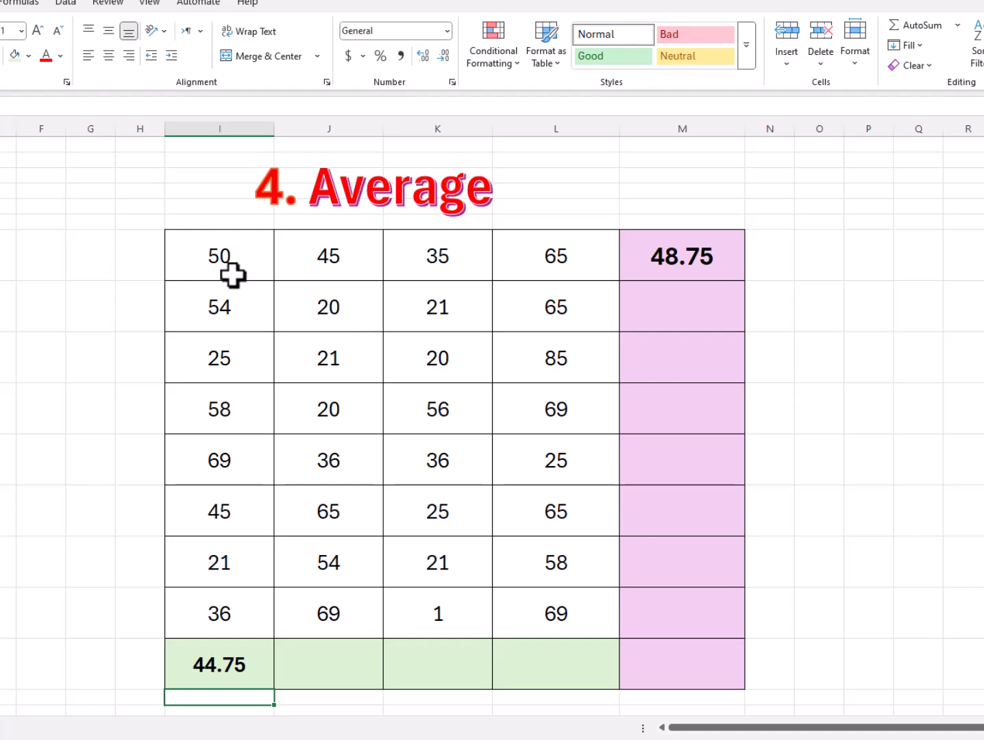
Fill the row AVERAGE formula down from M7 through M14 and the column AVERAGE formula across from I15 through L15.
drag(699, 264, 700, 600)
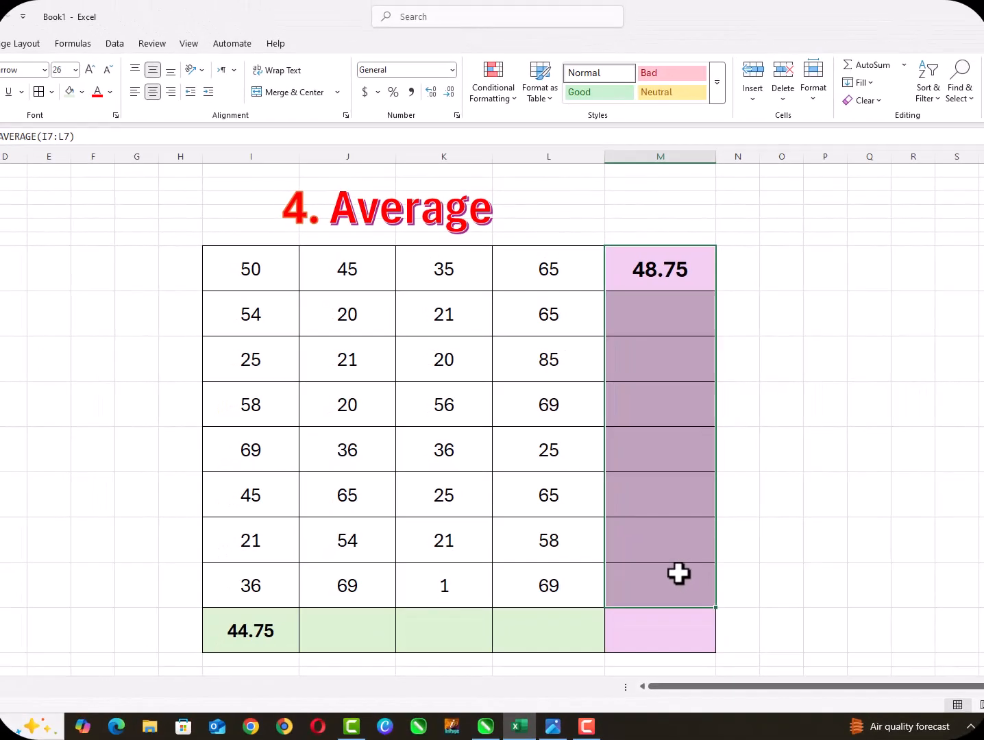
key(ctrl+d)
drag(270, 619, 527, 622)
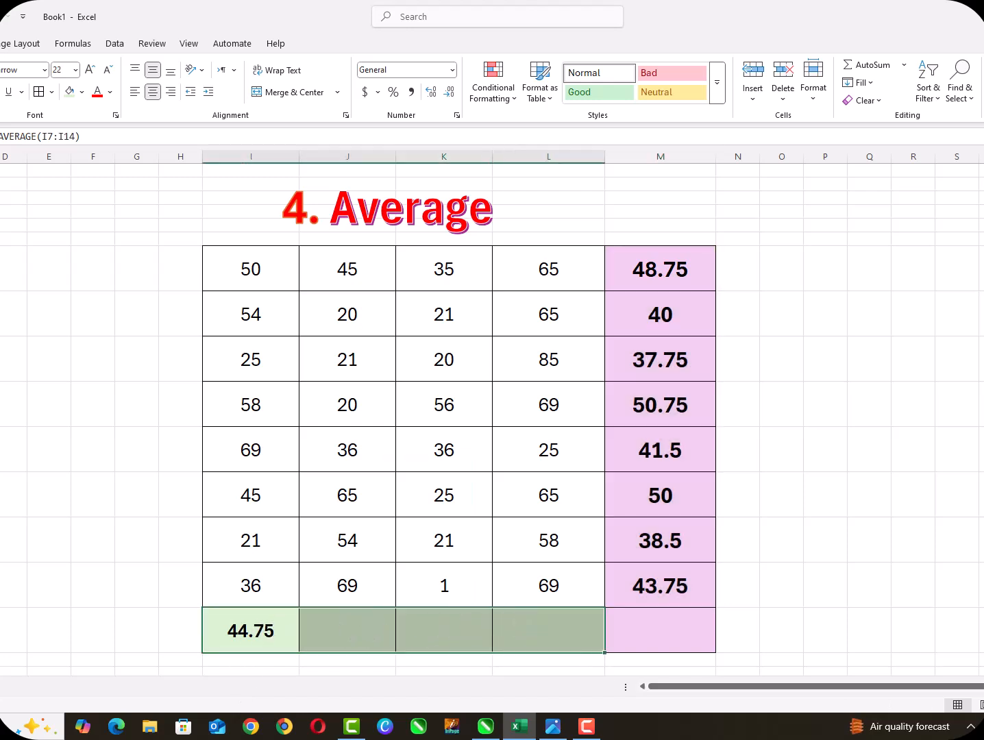
key(ctrl+r)
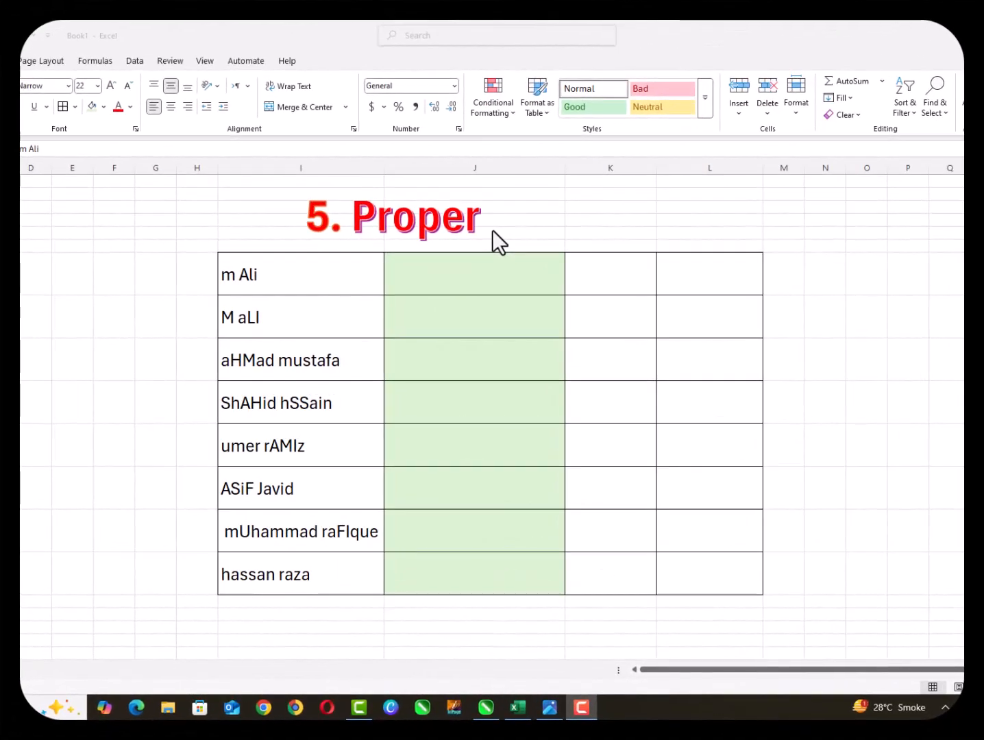
Enter =proper(I7) in cell J7 of the Proper table to convert the first name to proper case.
click(252, 275)
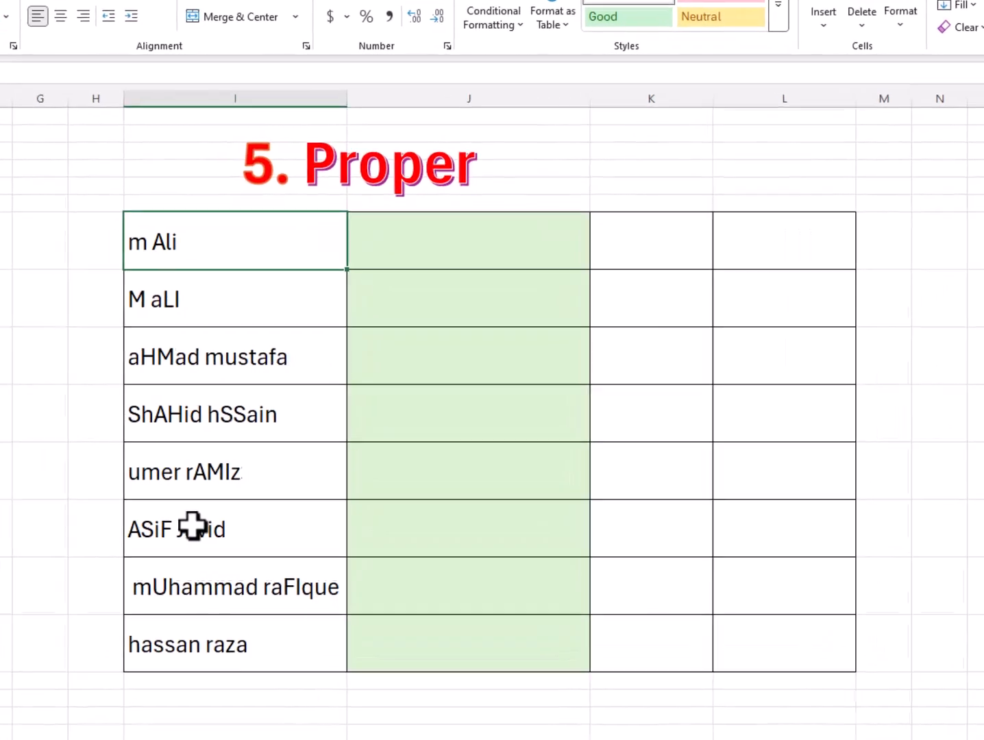
click(269, 488)
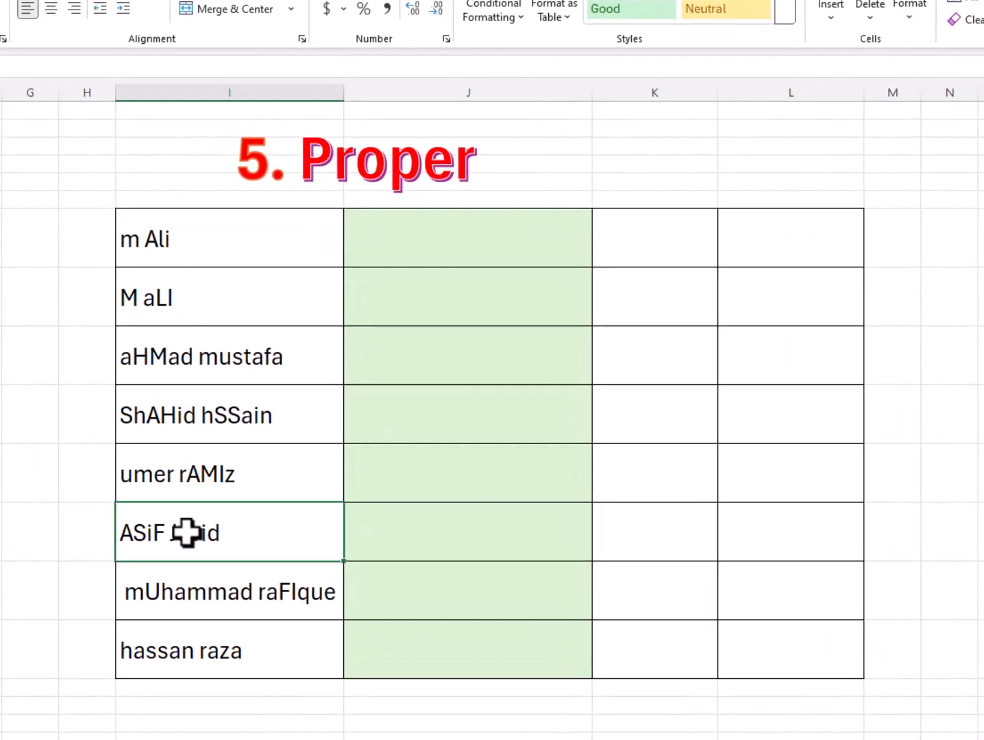
click(449, 233)
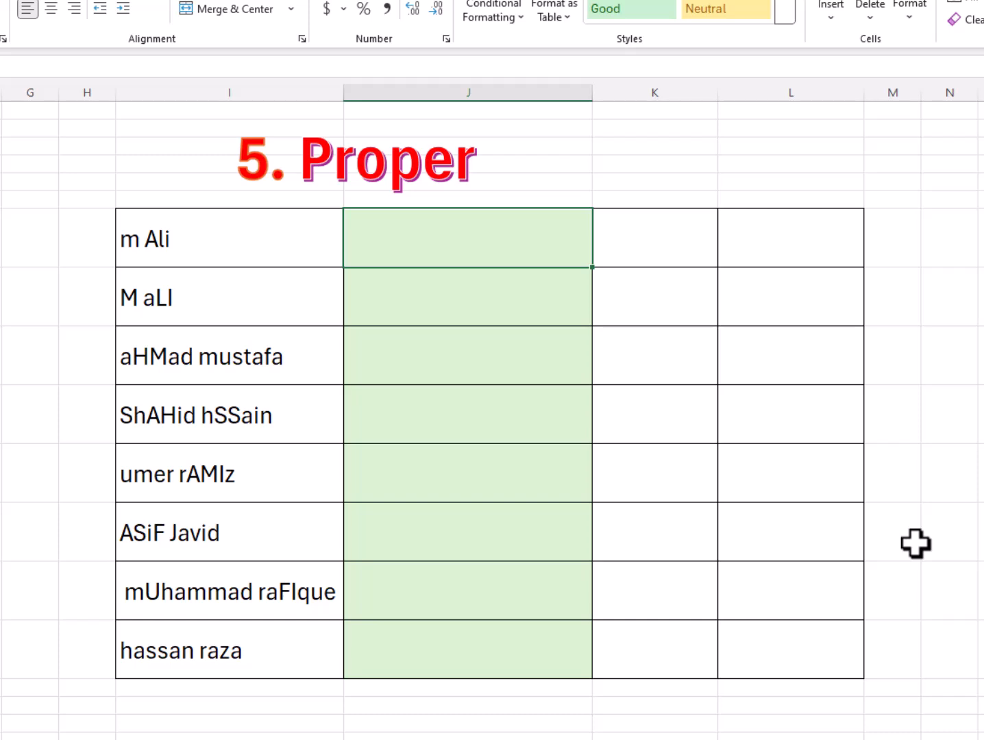
text(=prop)
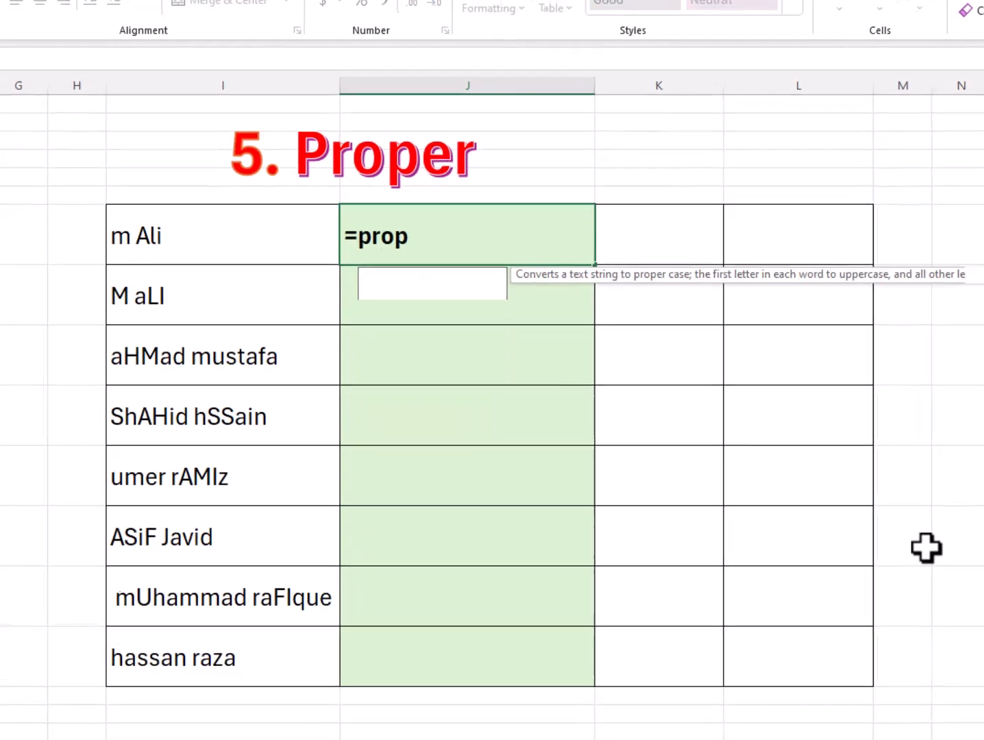
text(er)
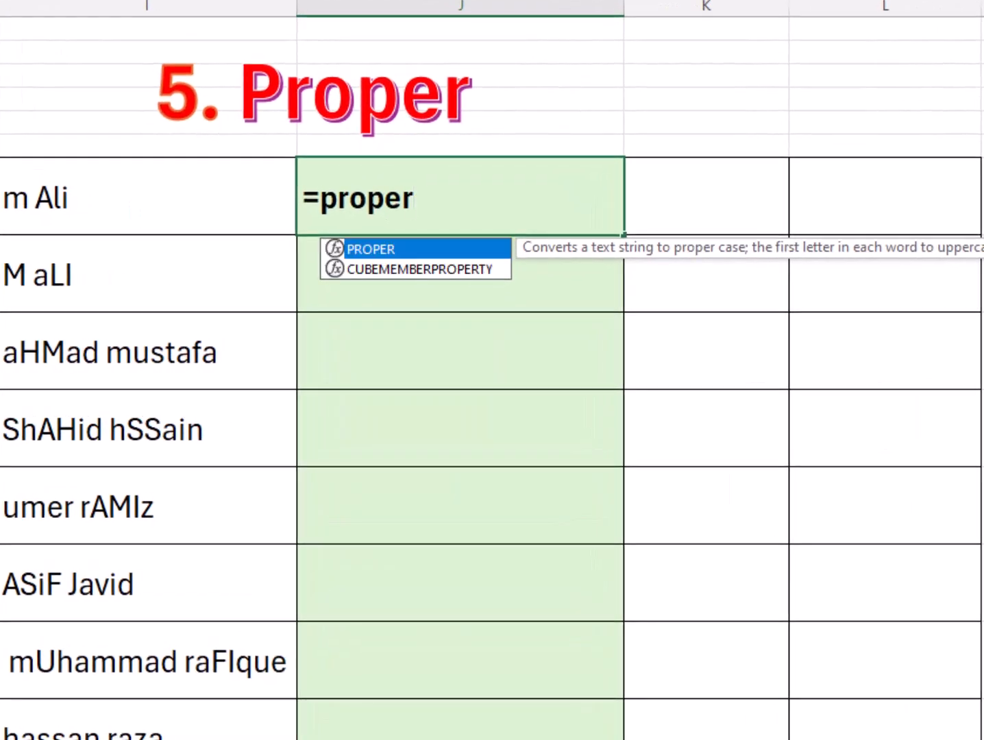
text(()
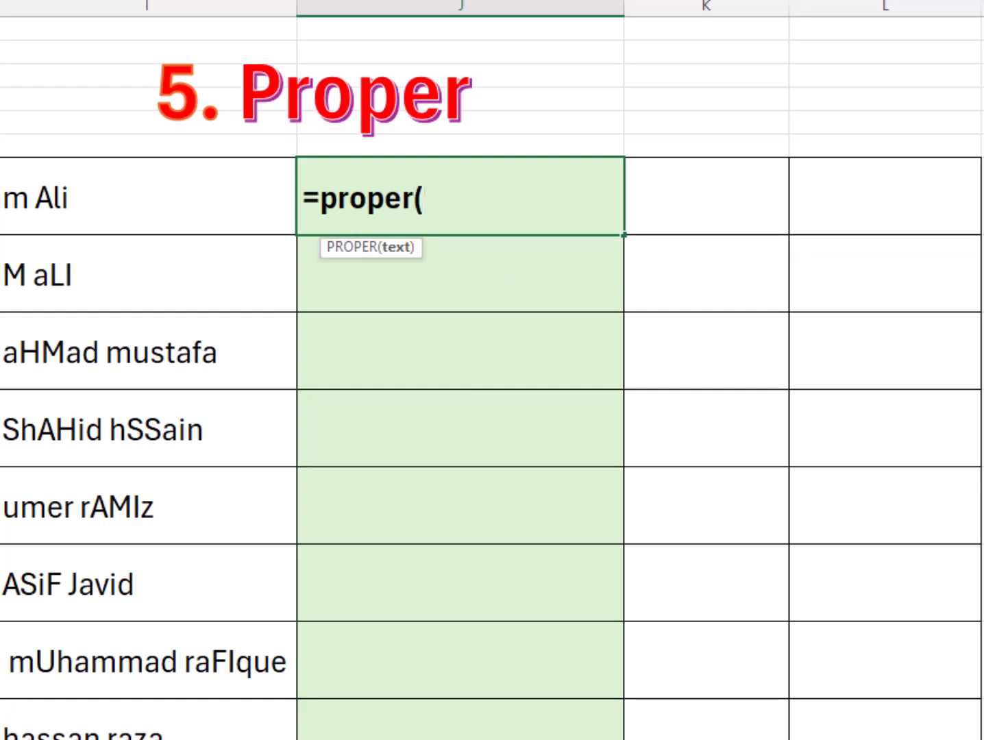
click(100, 194)
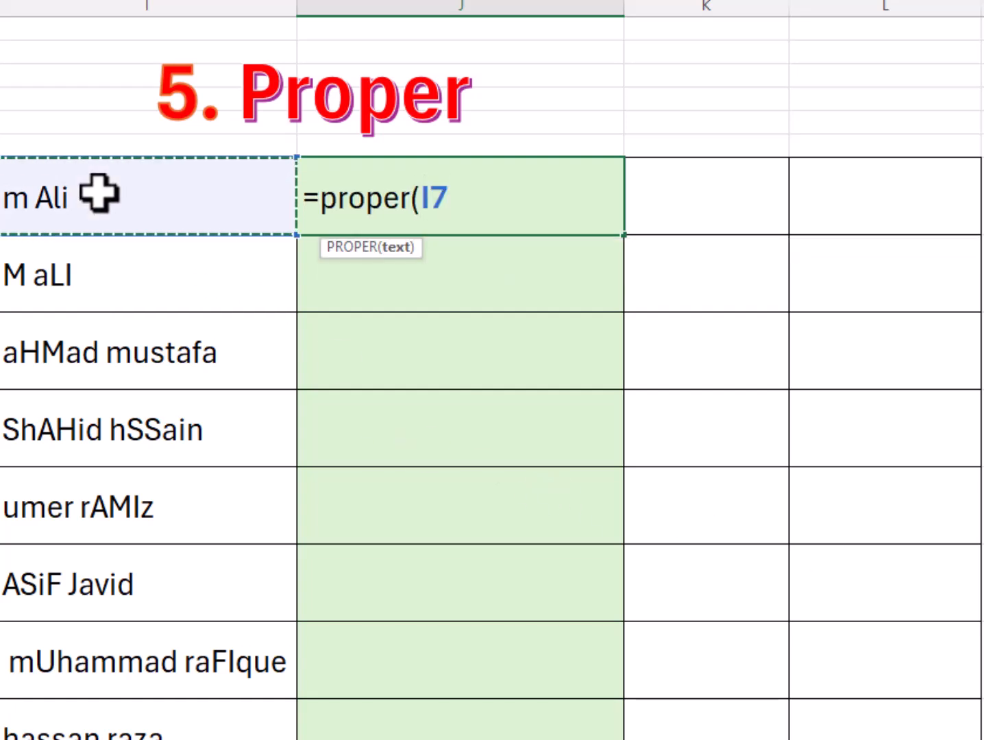
text())
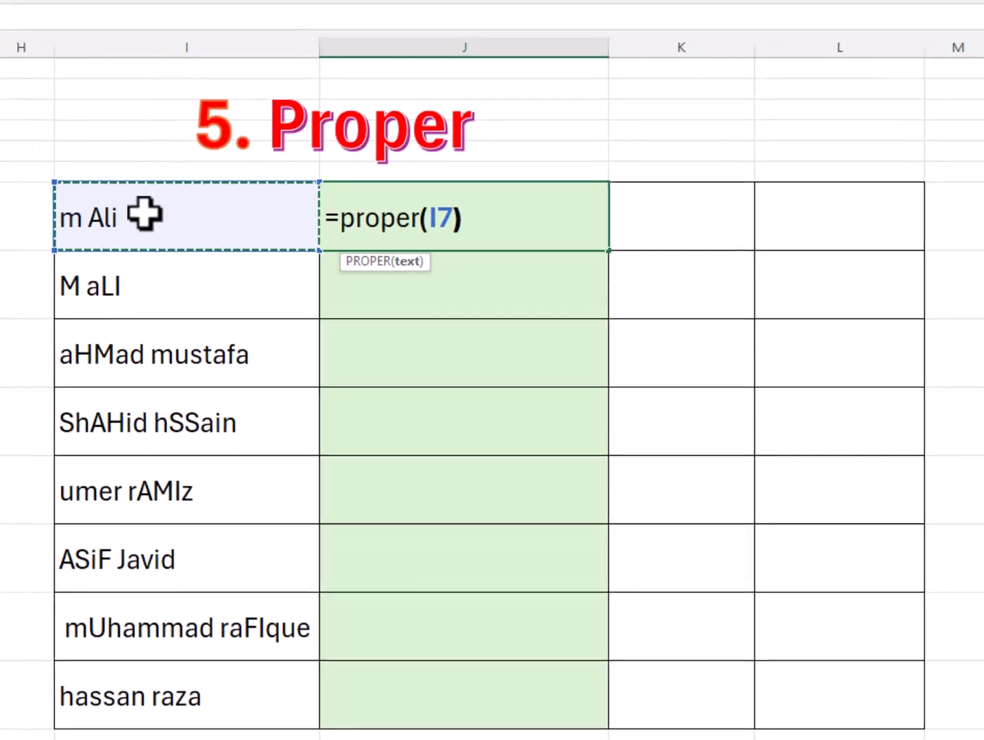
key(Return)
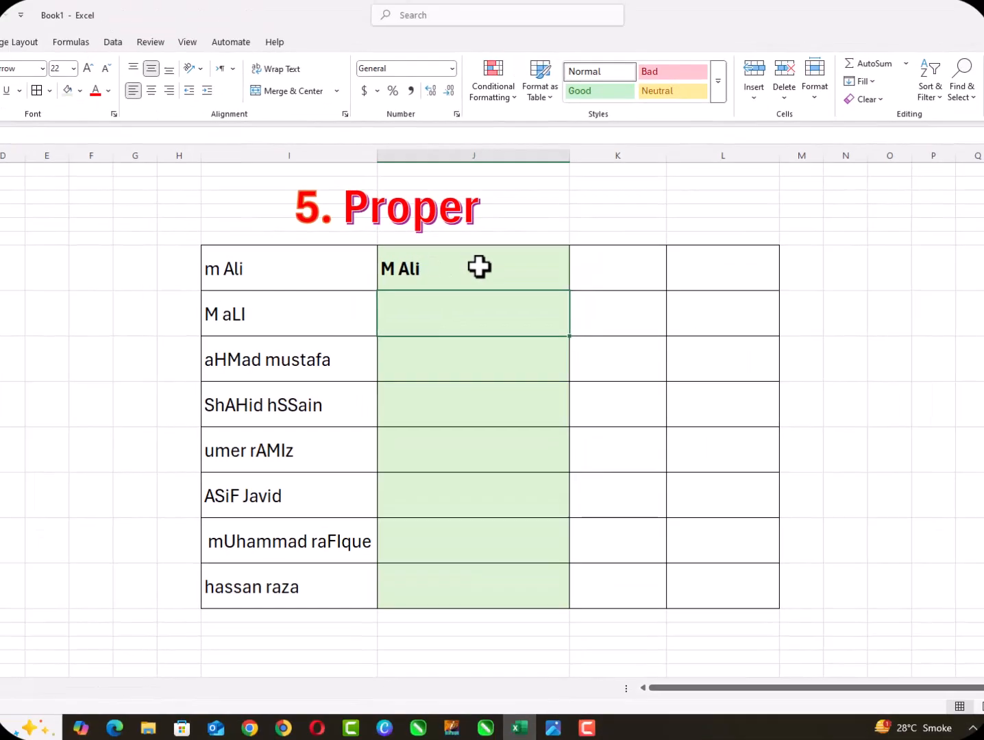
Fill the PROPER formula down from J7 through J14 for the remaining names.
click(529, 220)
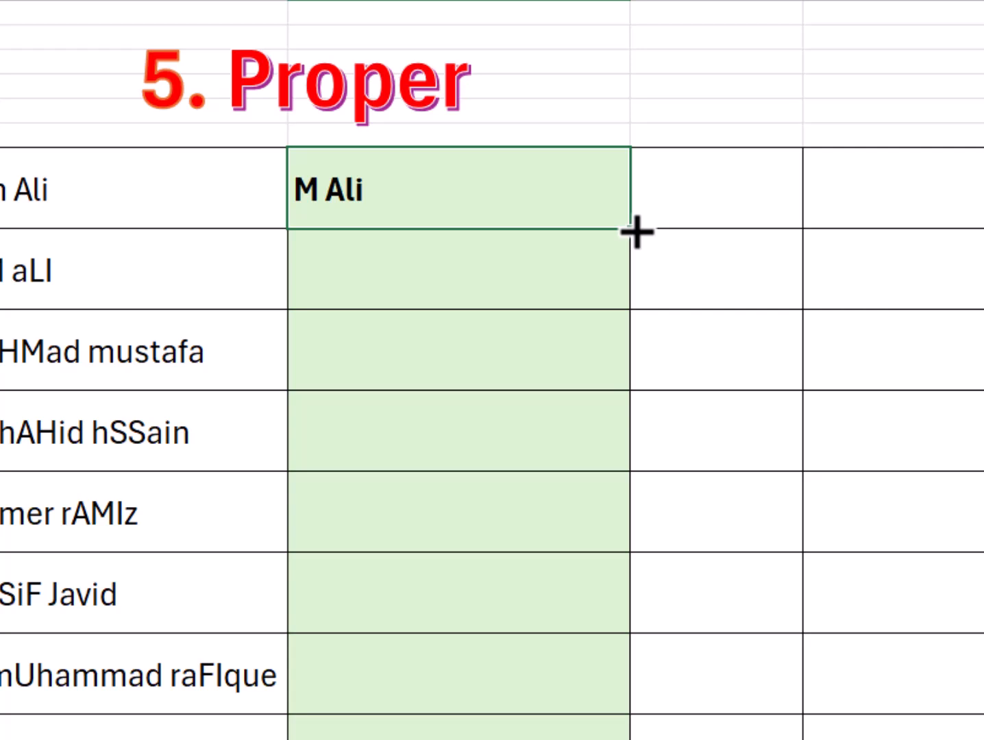
drag(638, 233, 606, 693)
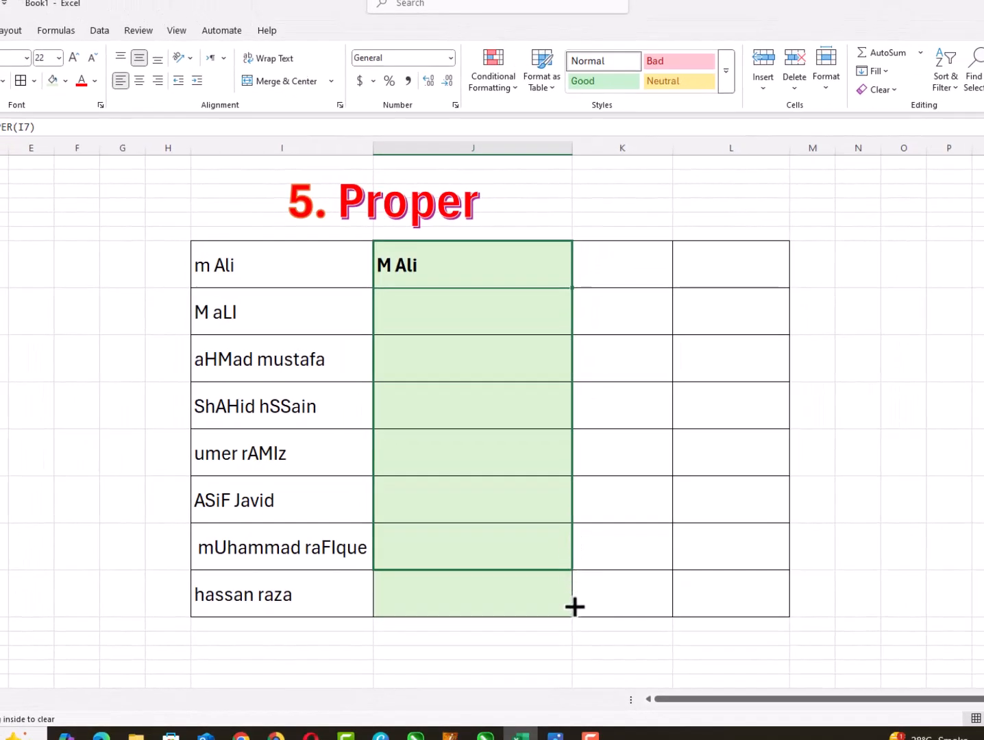
drag(575, 607, 573, 609)
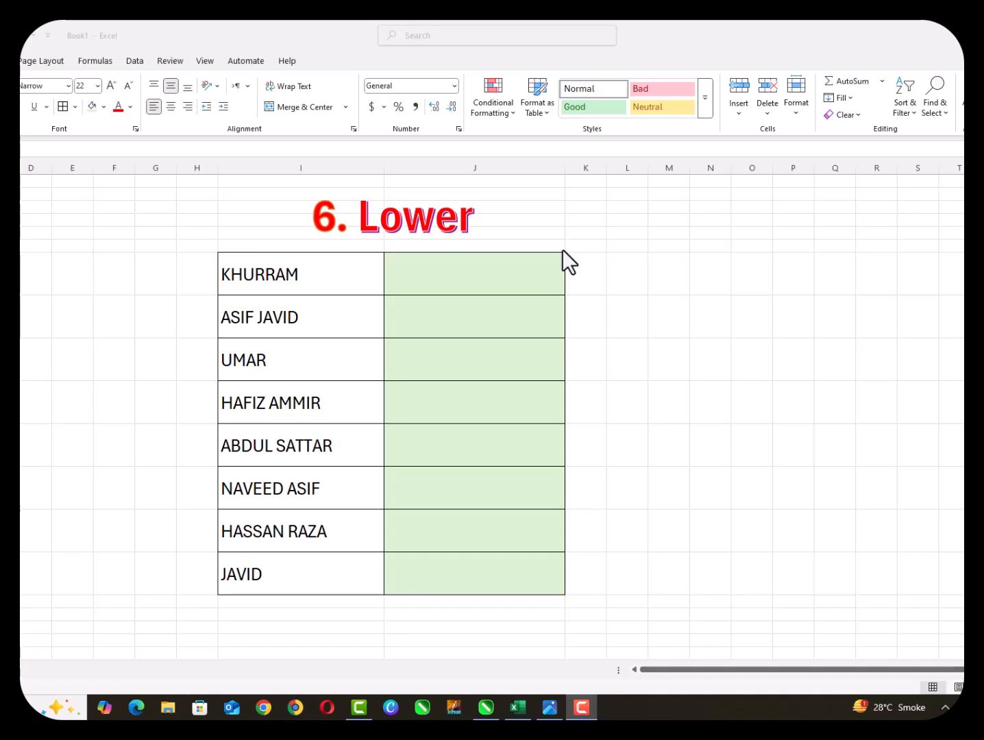
Enter =LOWER(I7) in cell J7 of the Lower table to convert the first name to lowercase.
click(301, 281)
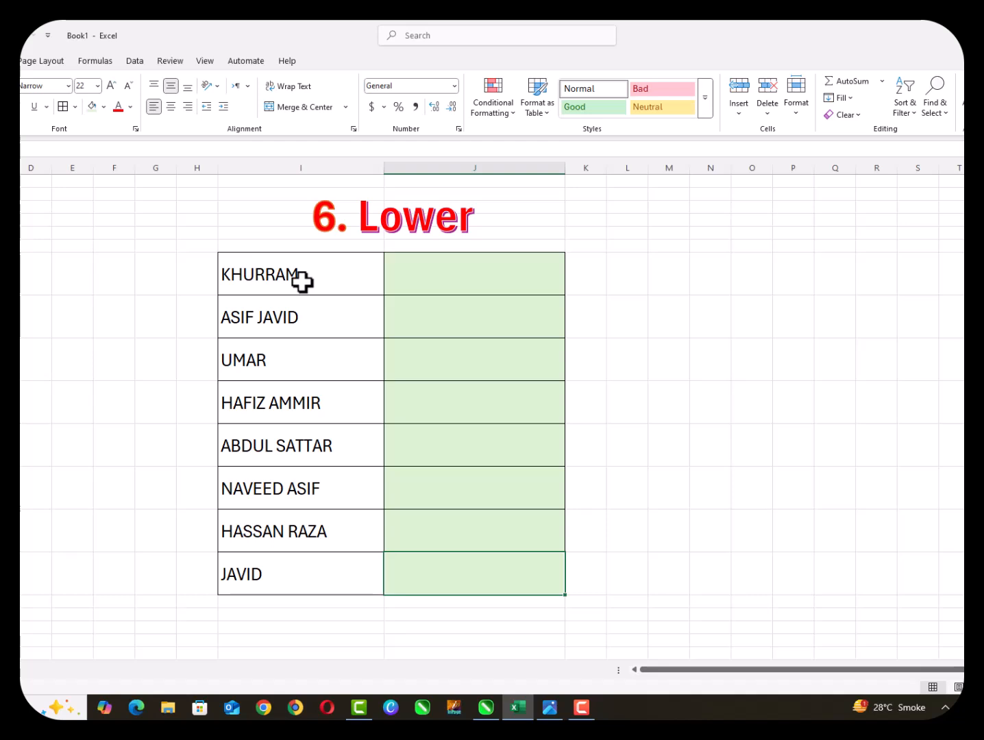
click(514, 284)
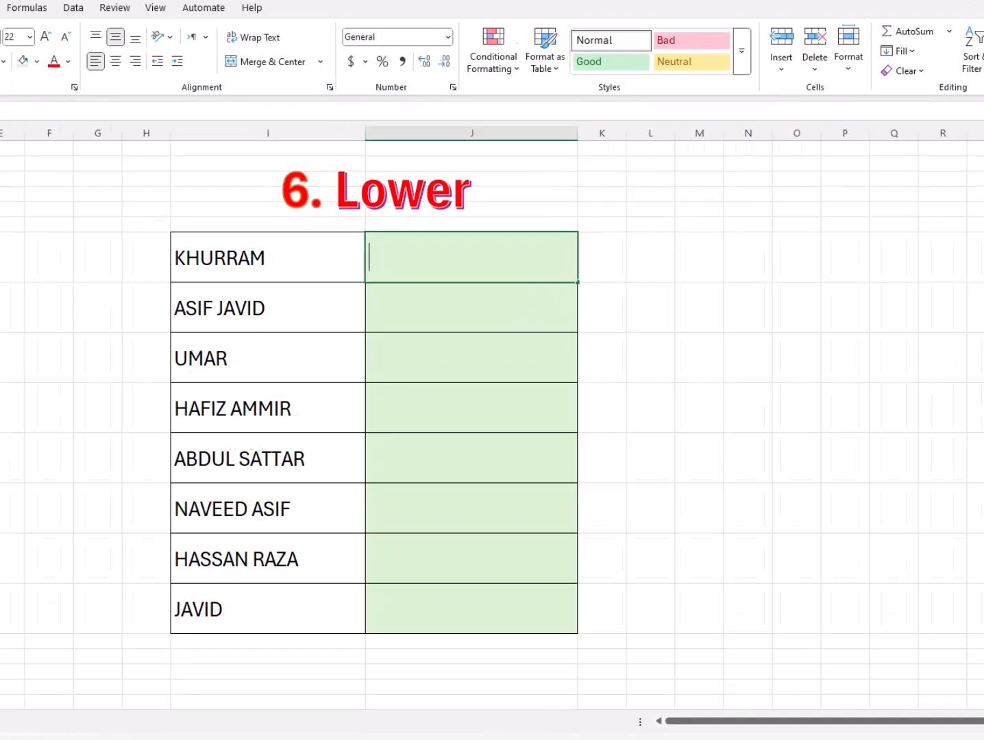
text(=L)
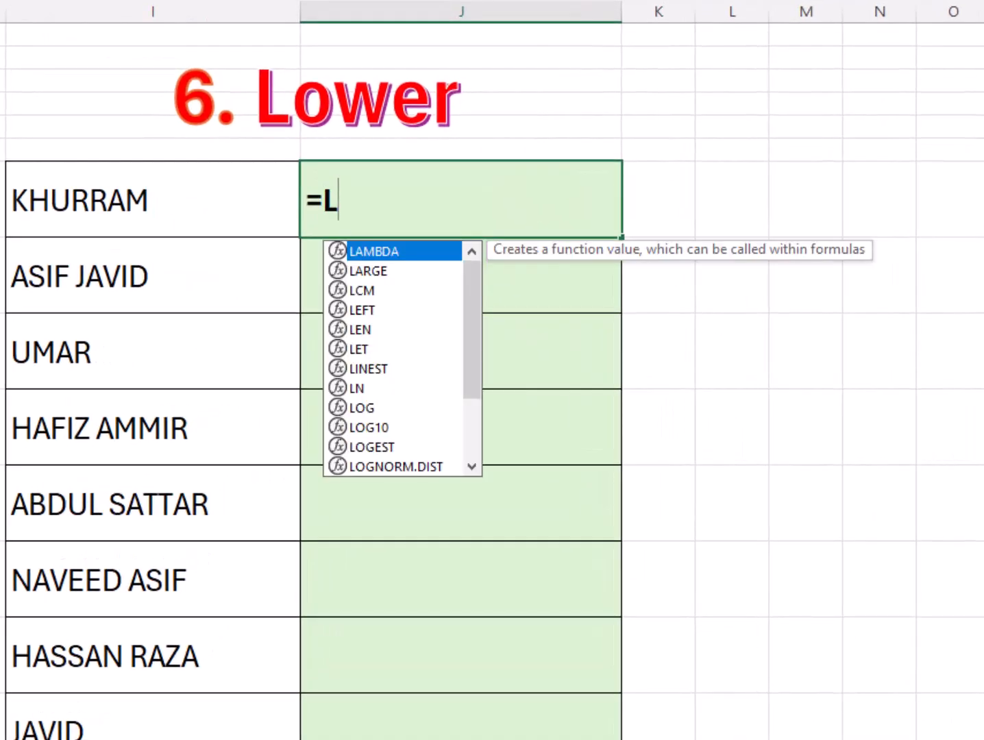
text(OWE)
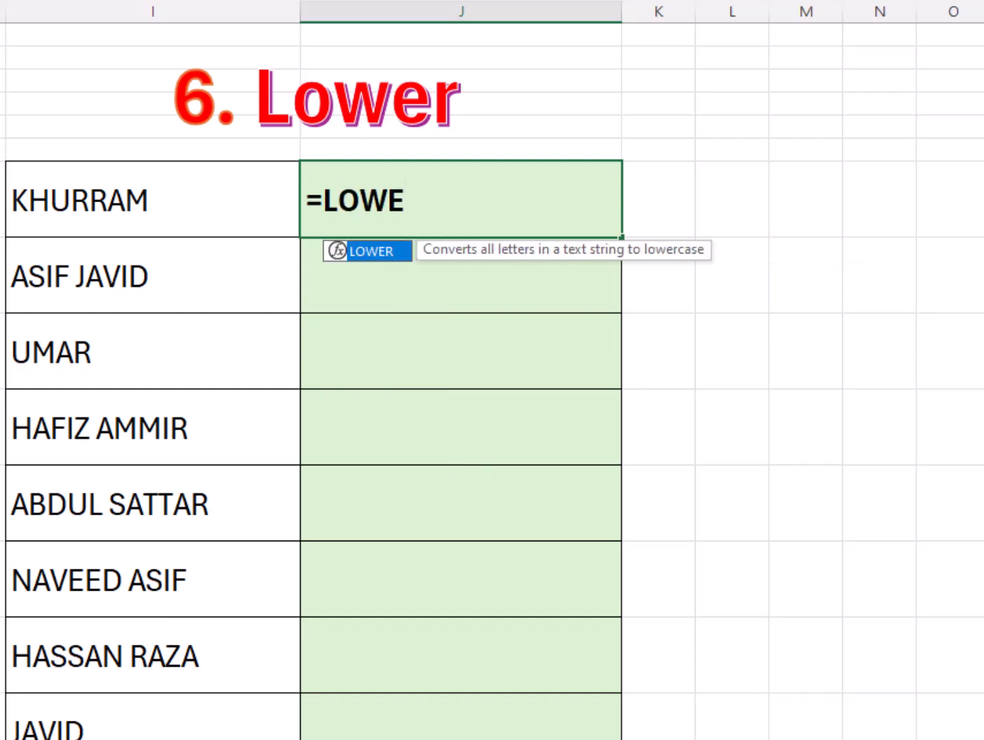
text(R()
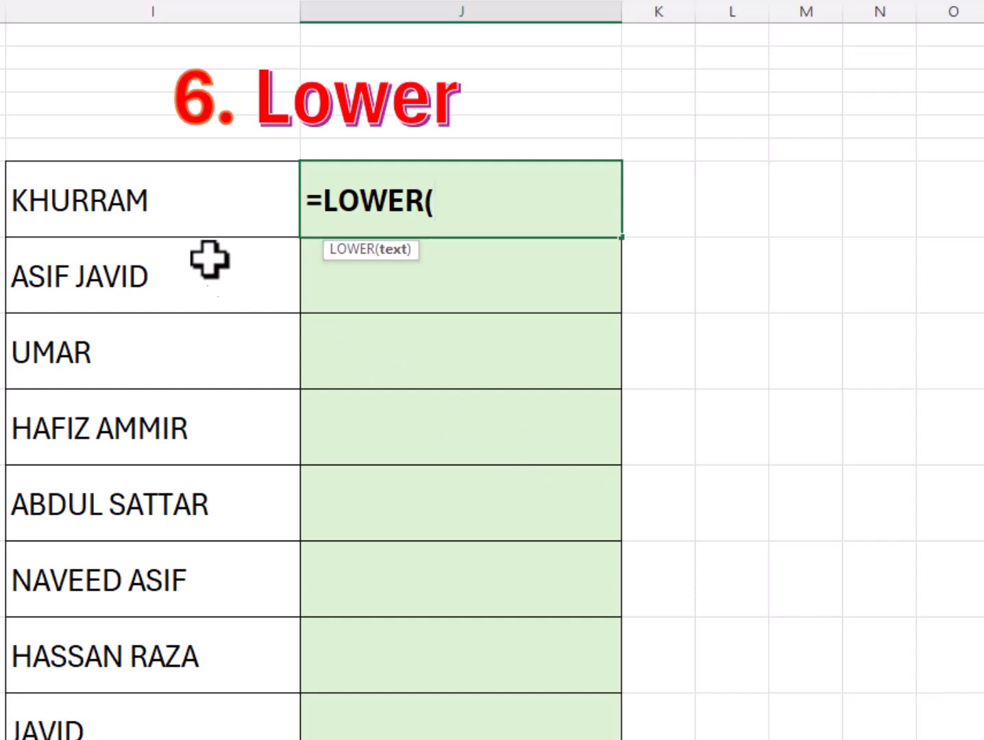
click(176, 199)
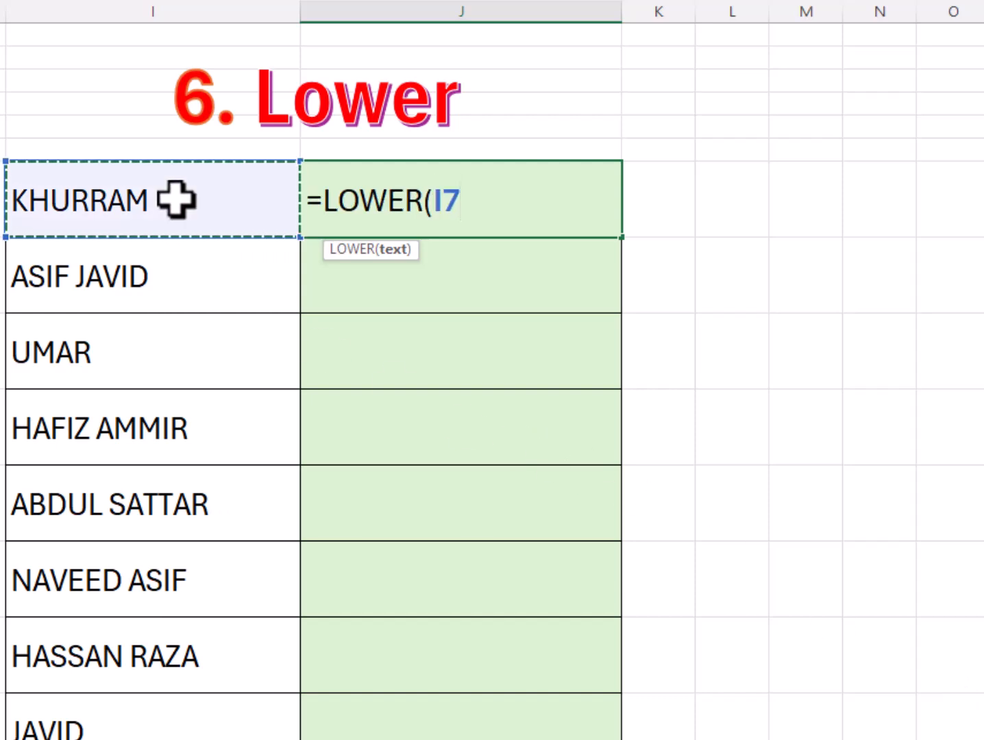
text())
key(Return)
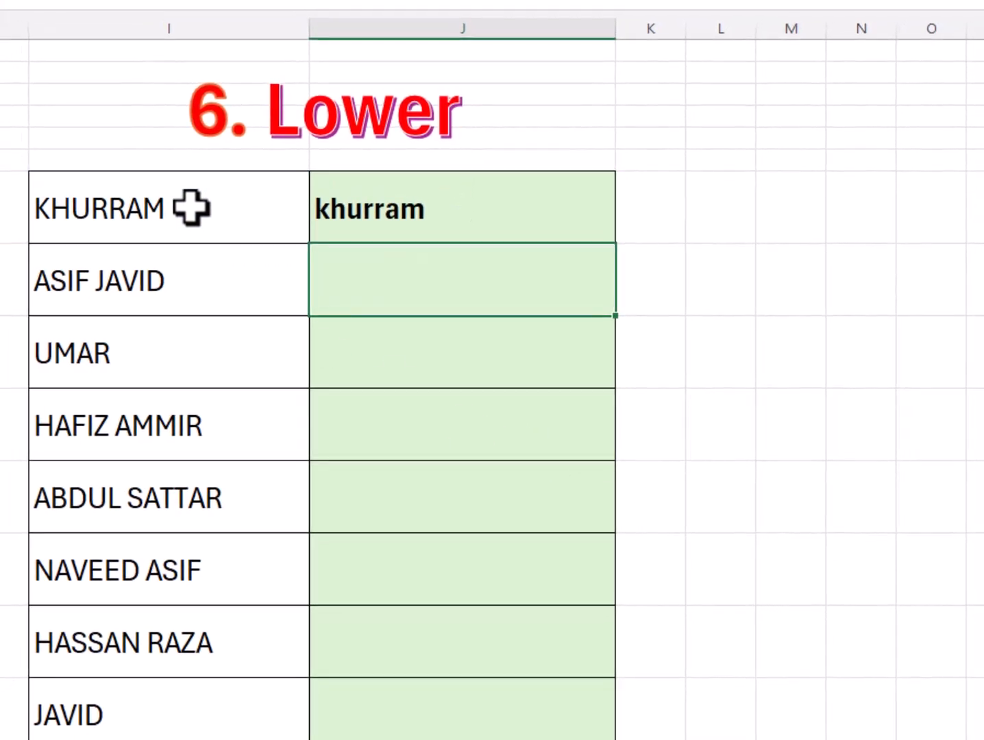
Fill the LOWER formula down from J7 through J14 for the remaining names.
click(428, 209)
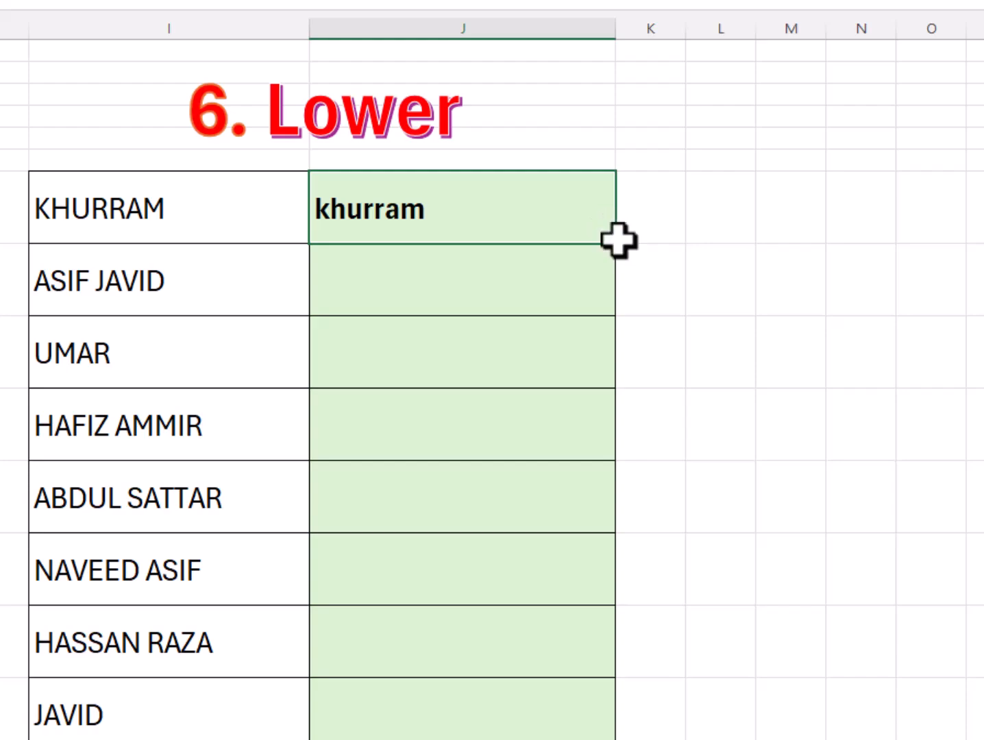
drag(617, 244, 593, 505)
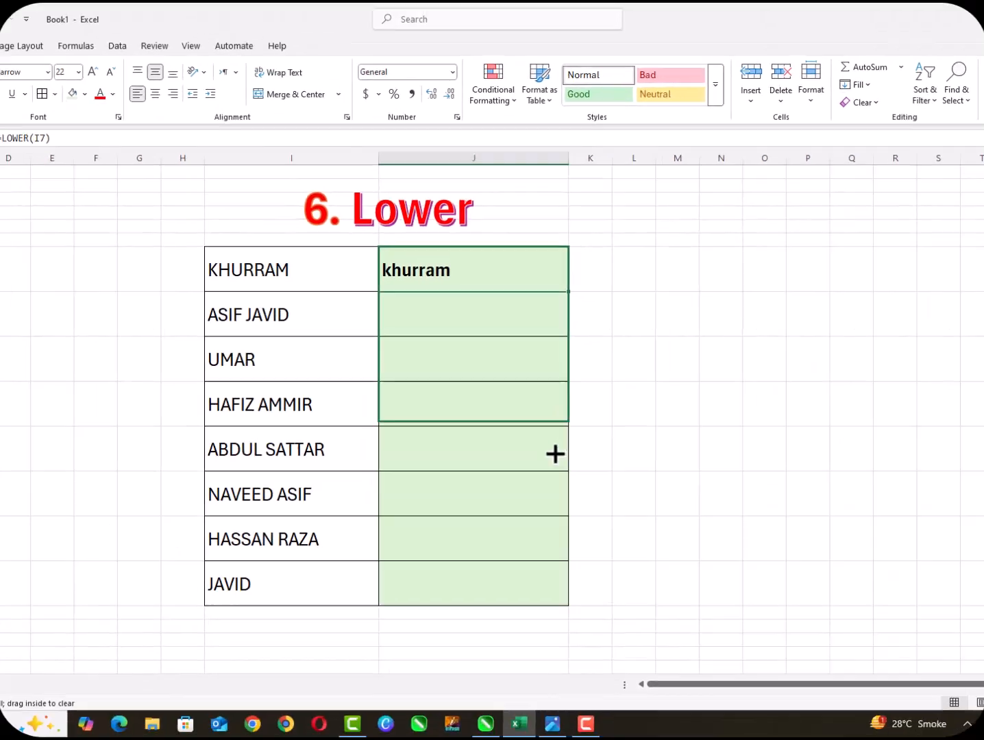
drag(555, 453, 553, 588)
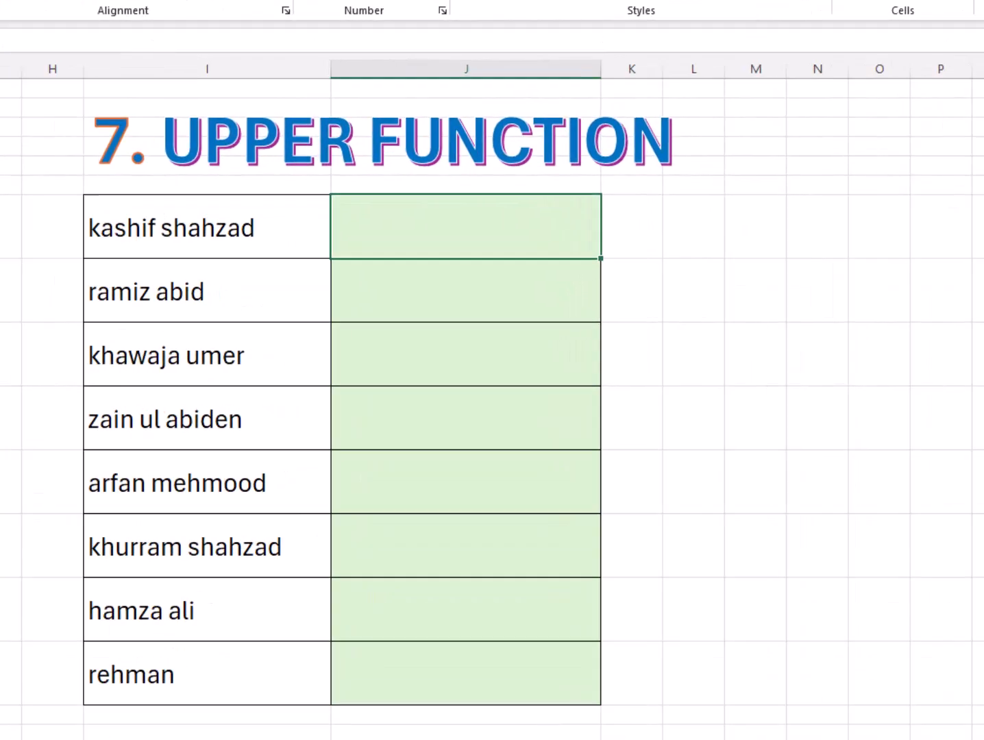
Enter =upper(I7) in cell J7 of the Upper table to convert the first name to uppercase.
text(=upp)
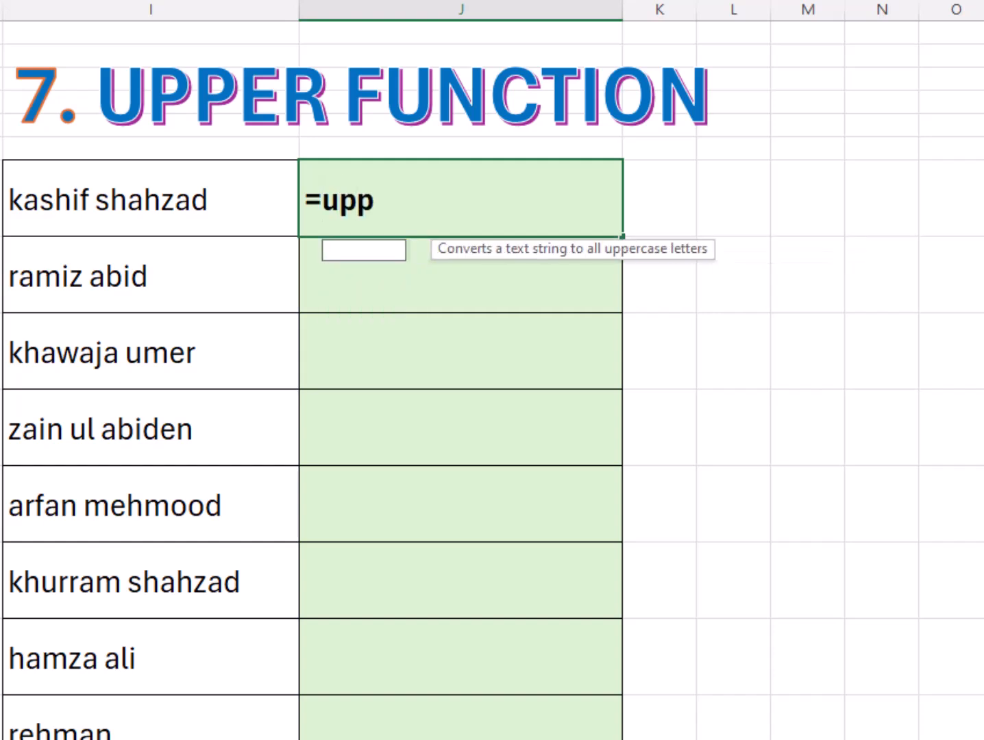
text(er)
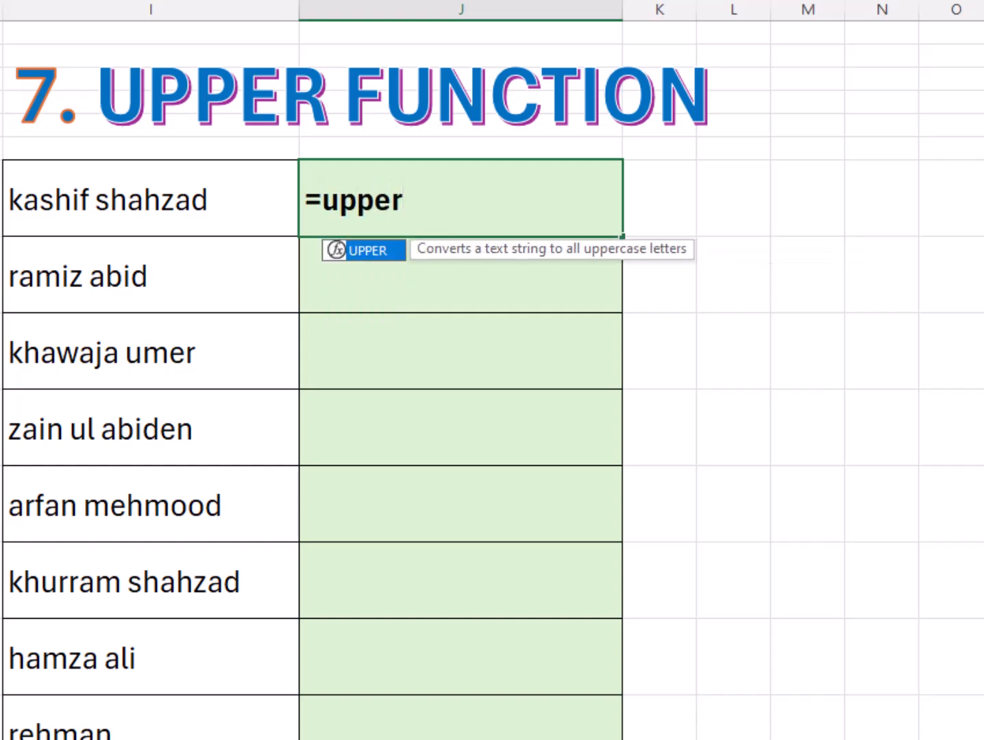
text(()
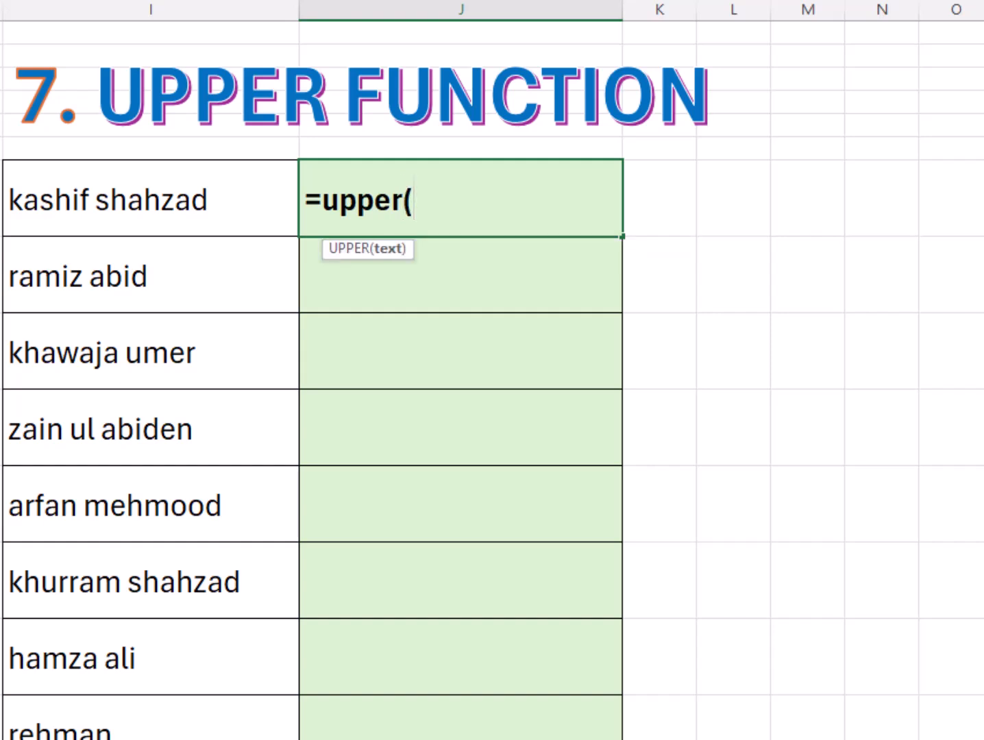
click(154, 200)
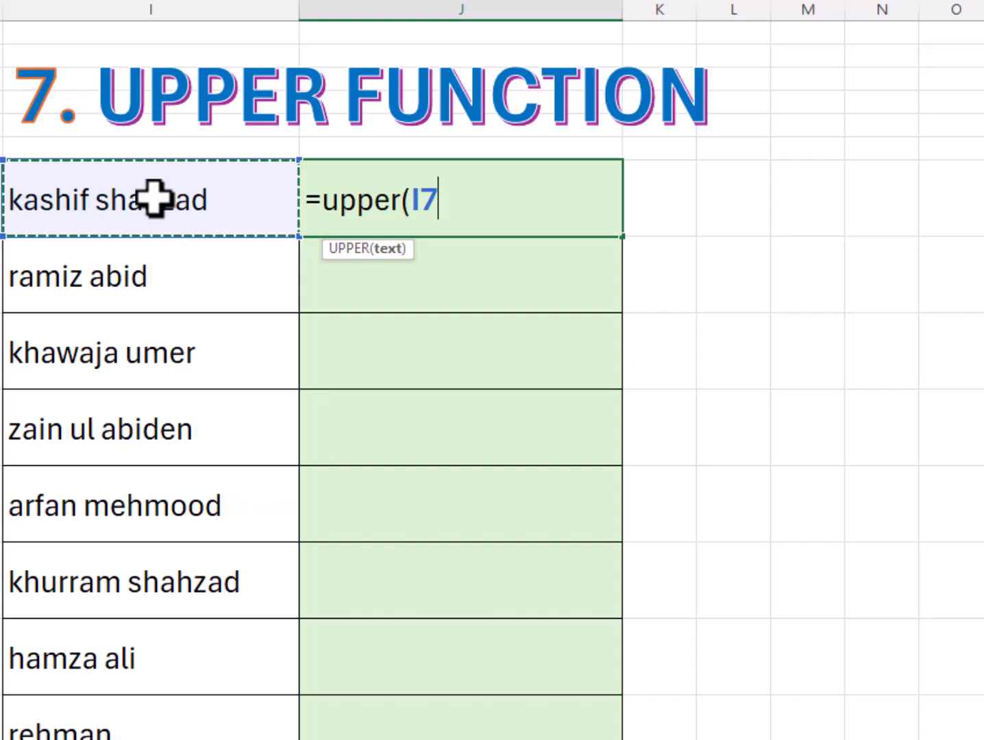
text())
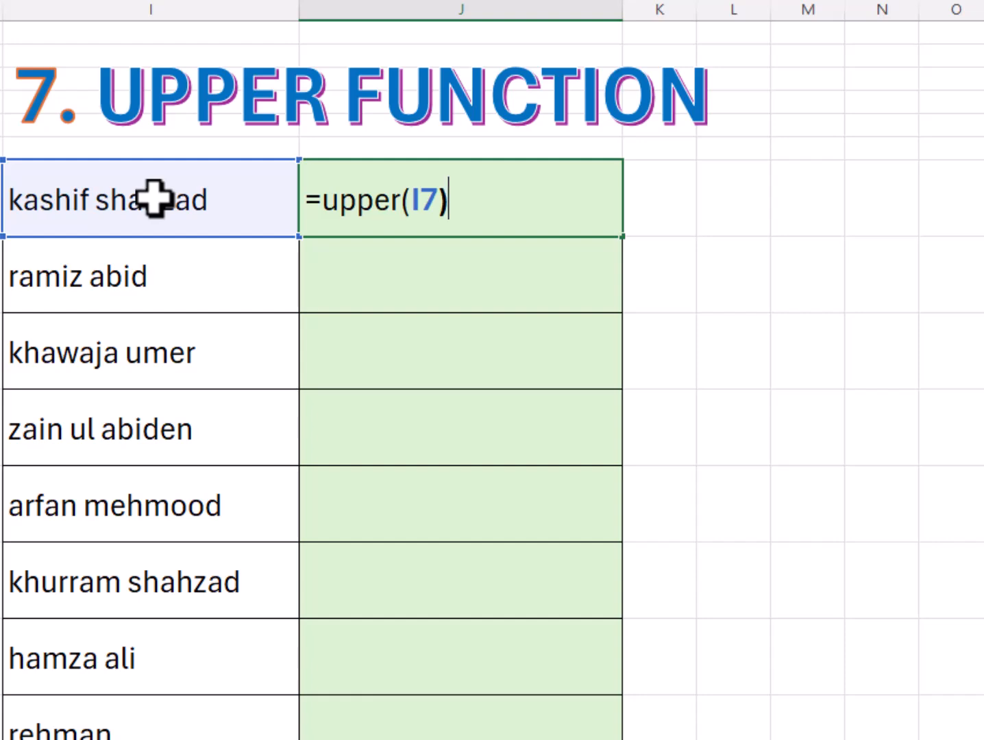
key(Return)
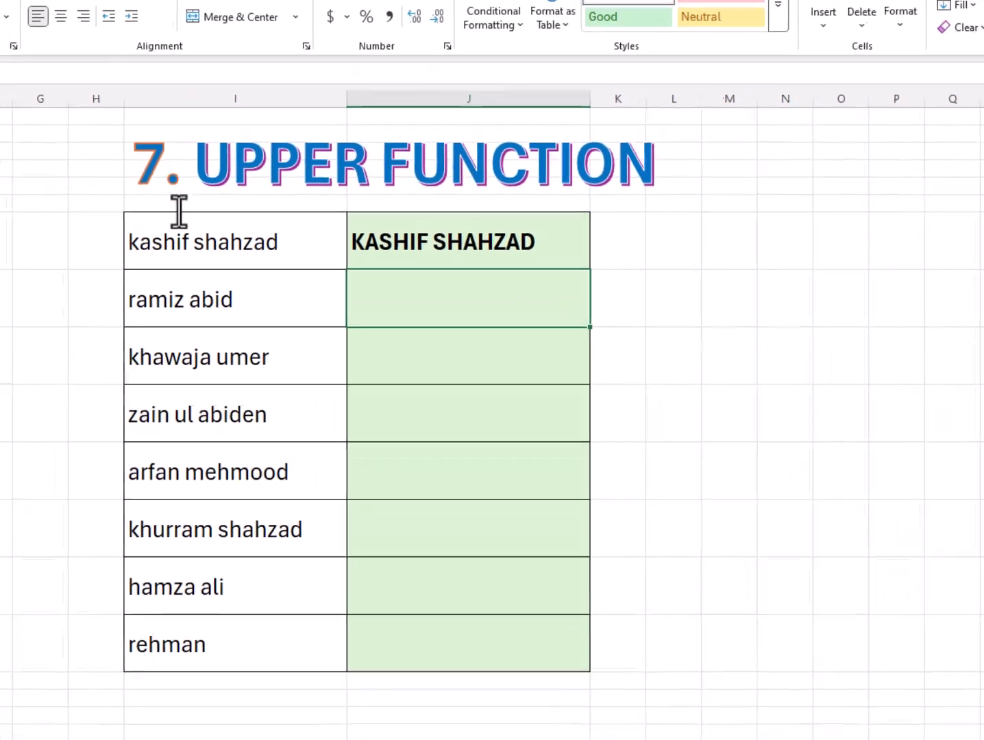
Fill the UPPER formula down from J7 through J14 for the remaining names.
click(469, 255)
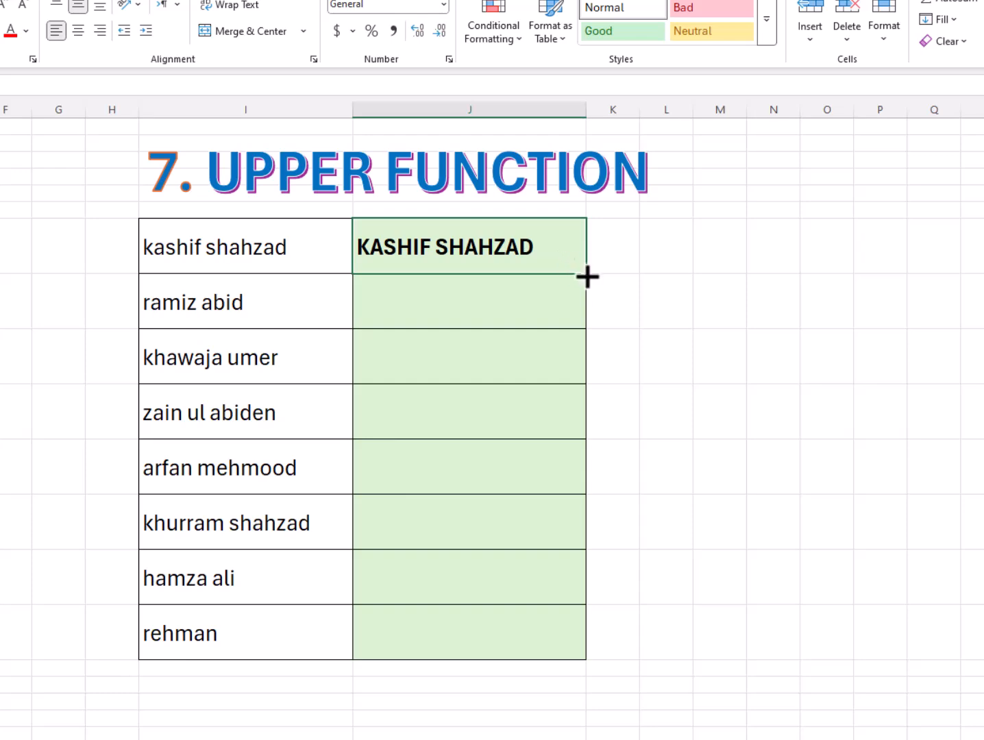
drag(588, 288, 571, 615)
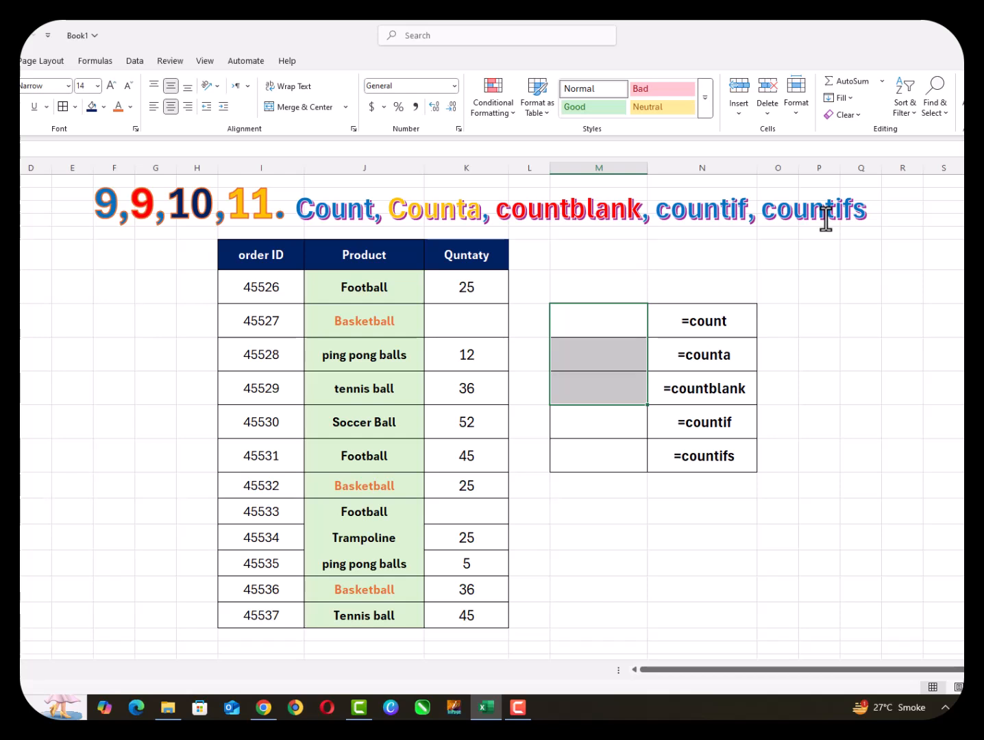
Enter =count(K8:K19) in cell M9 beside the =count label, then highlight the quantities K8:K19 to check them.
click(618, 320)
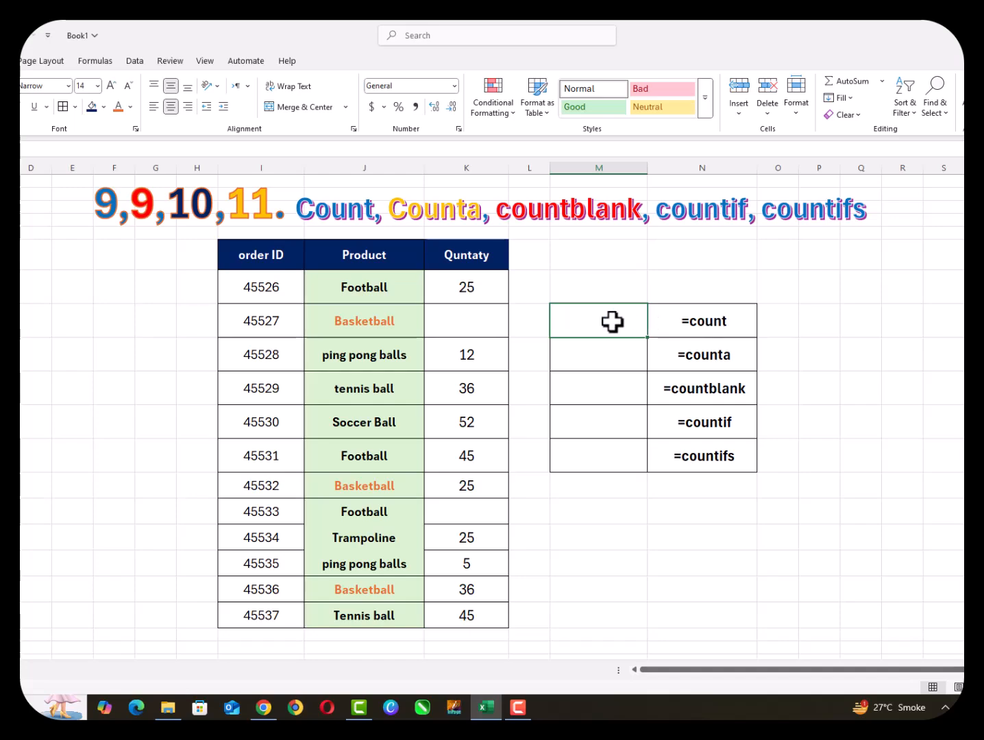
text(=c)
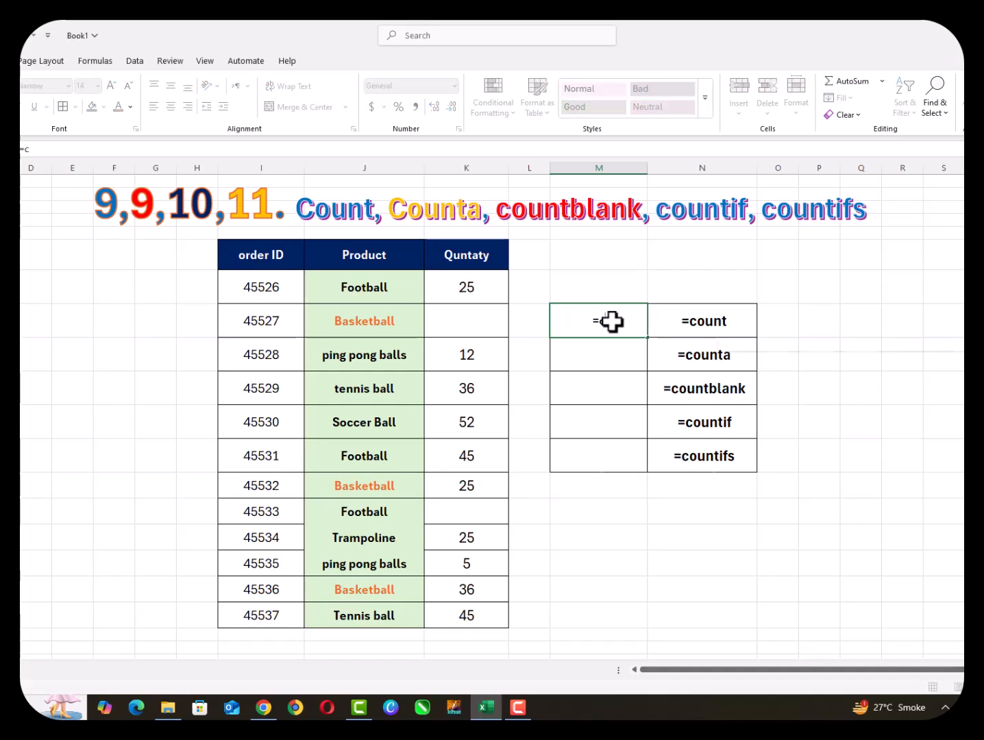
text(o)
text(unt)
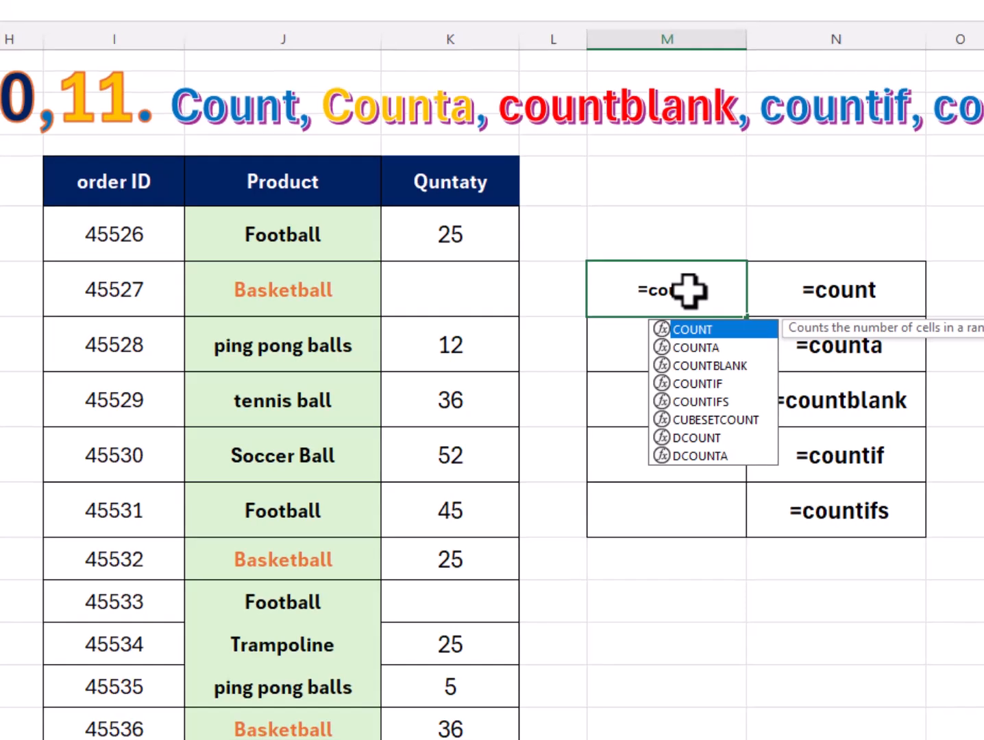
text(()
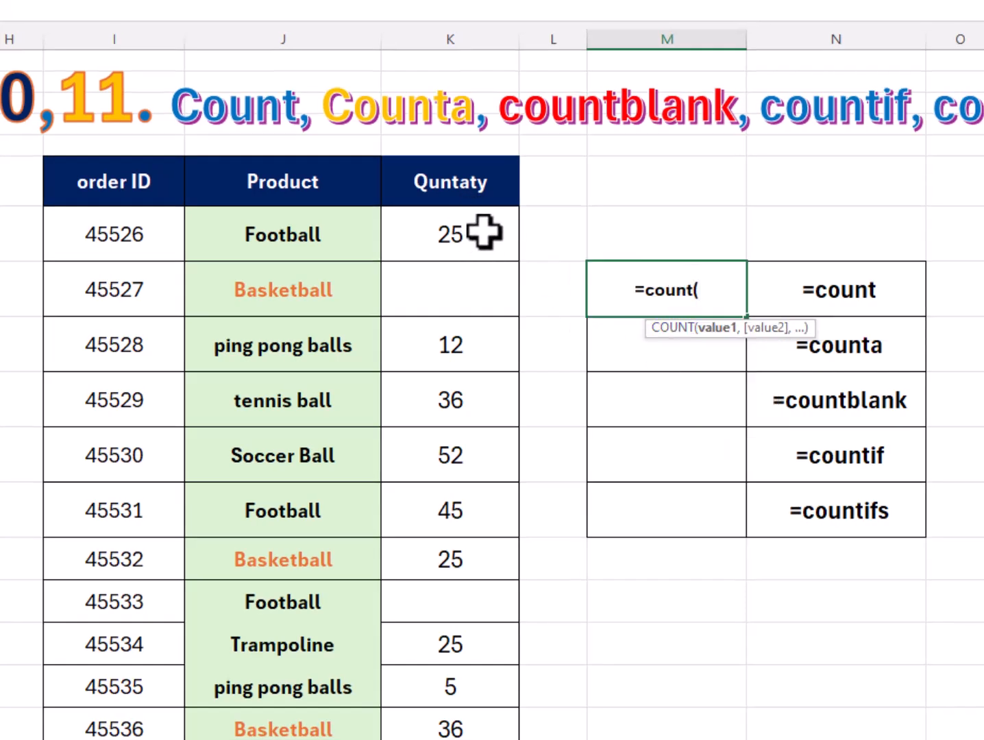
drag(484, 233, 487, 739)
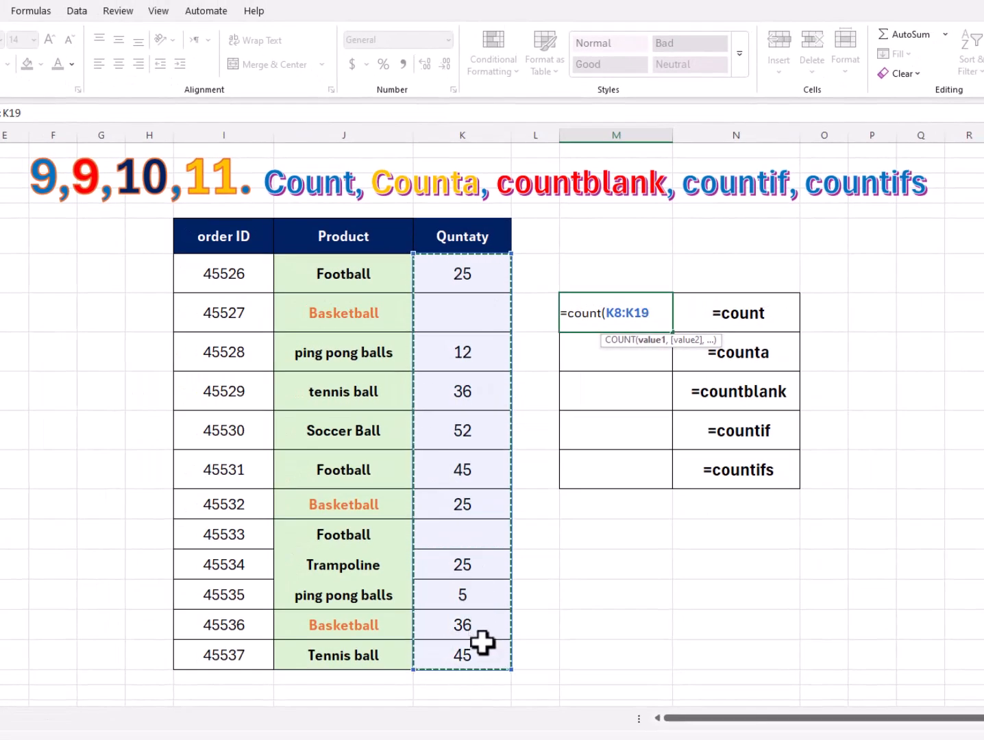
text())
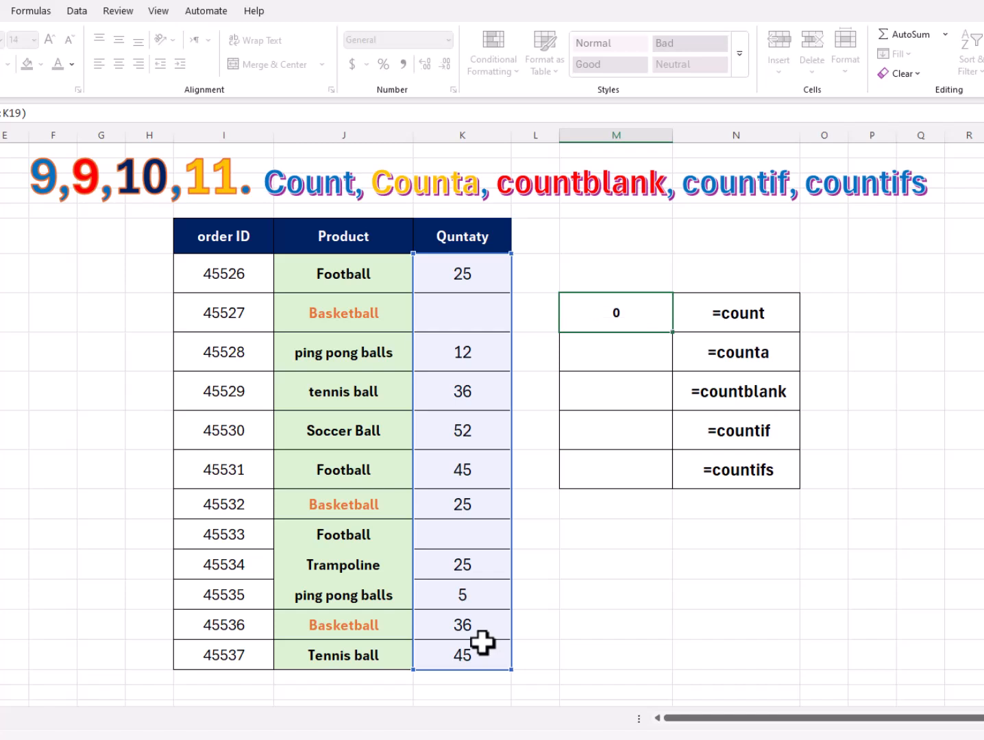
key(Return)
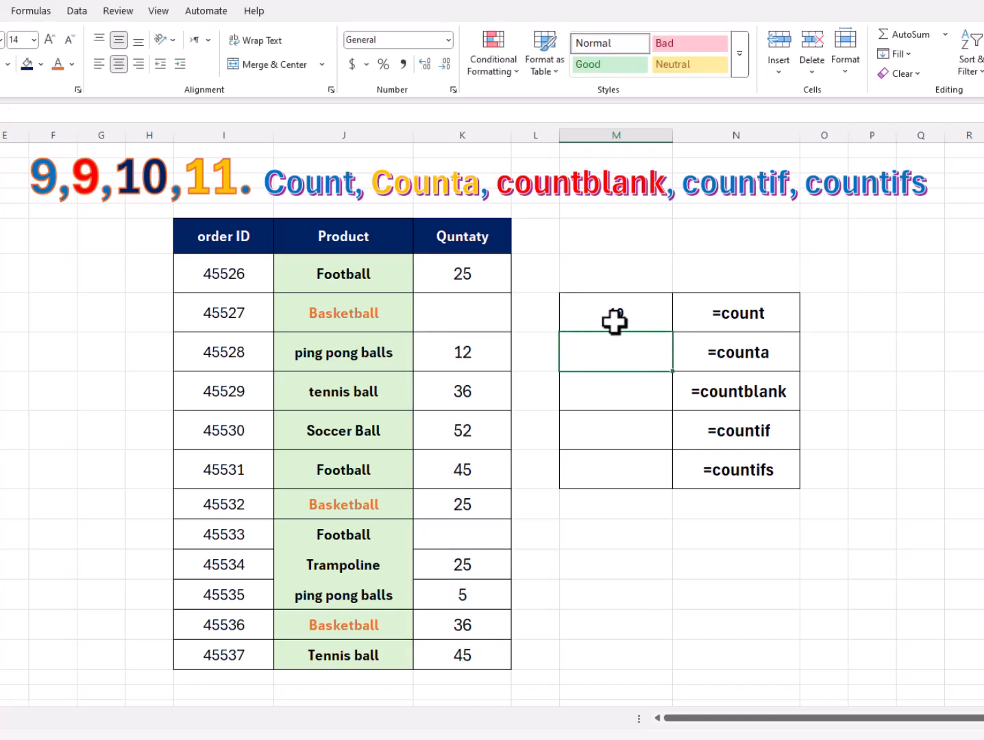
drag(479, 281, 449, 652)
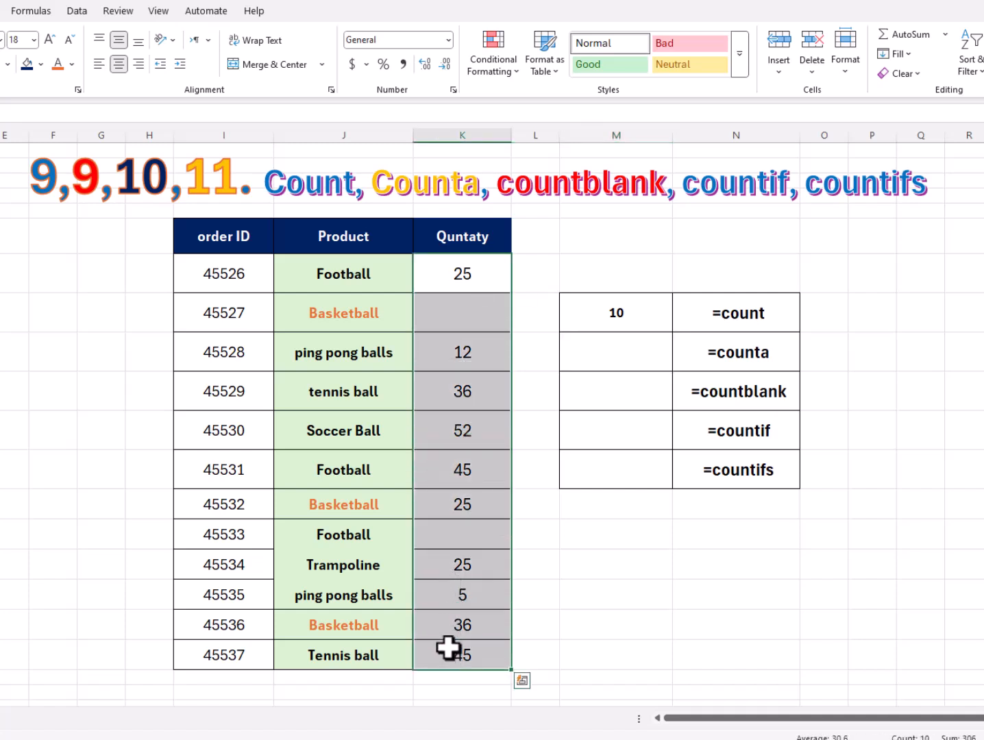
Enter =counta(J8:J19) in cell M10 beside the =counta label to count the product entries.
click(613, 354)
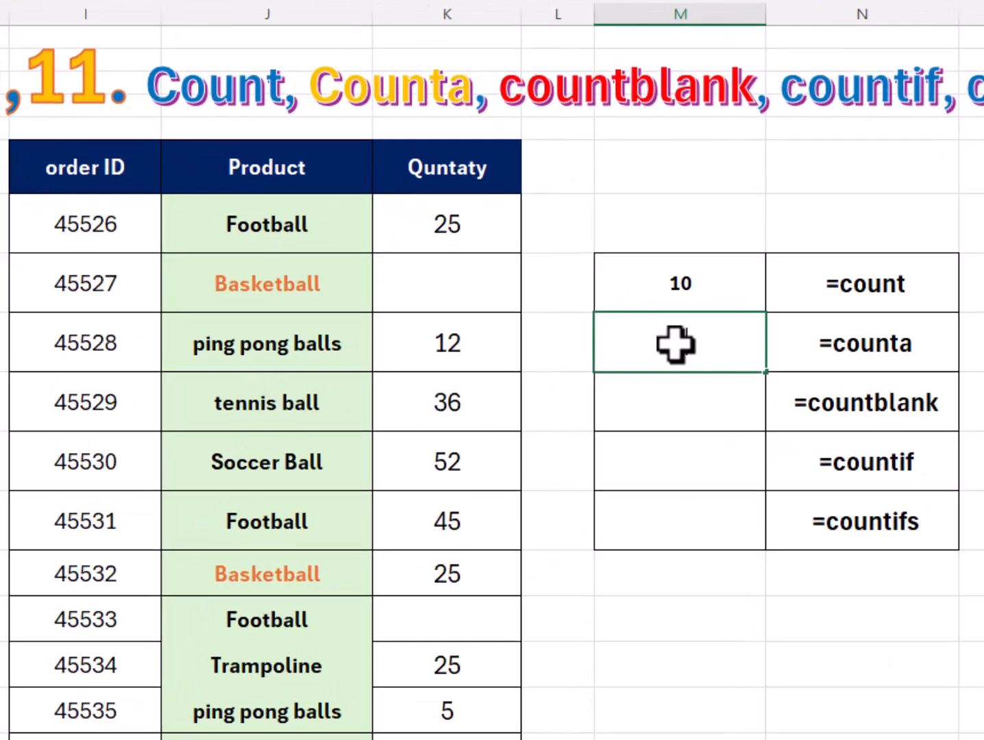
text(=counta)
text(()
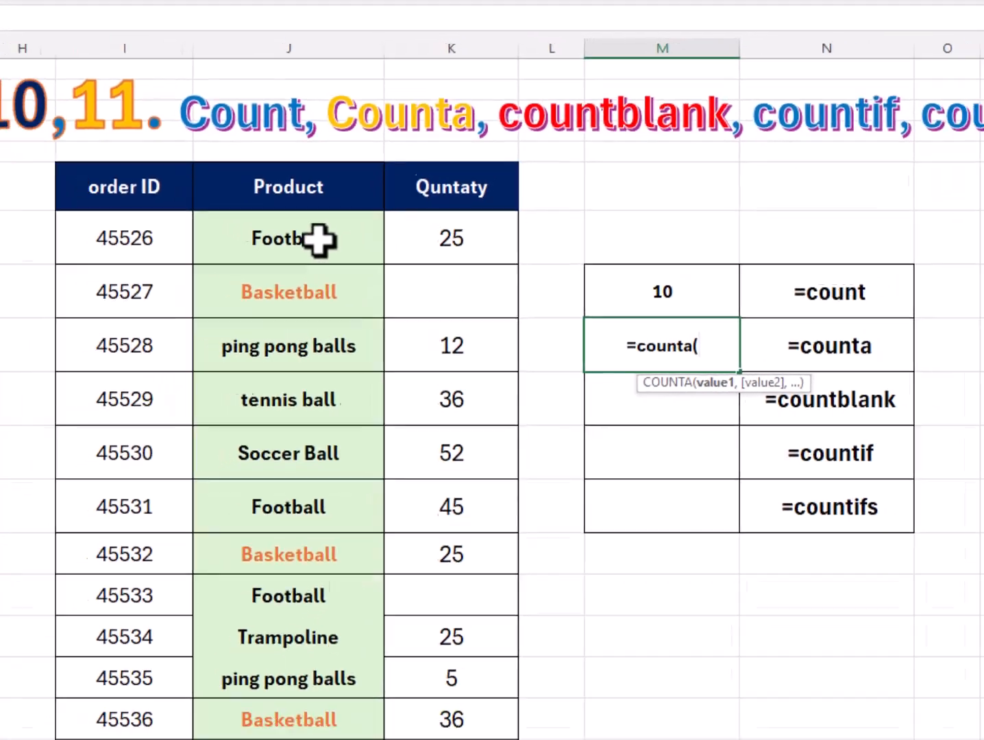
click(282, 212)
drag(367, 275, 370, 639)
text())
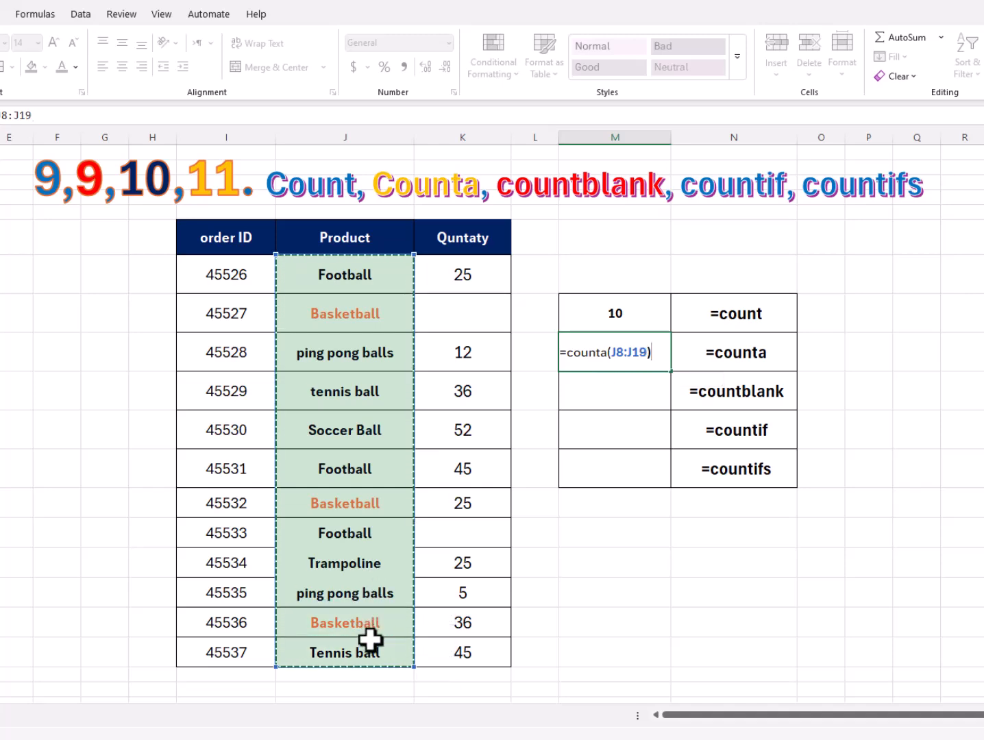
key(Return)
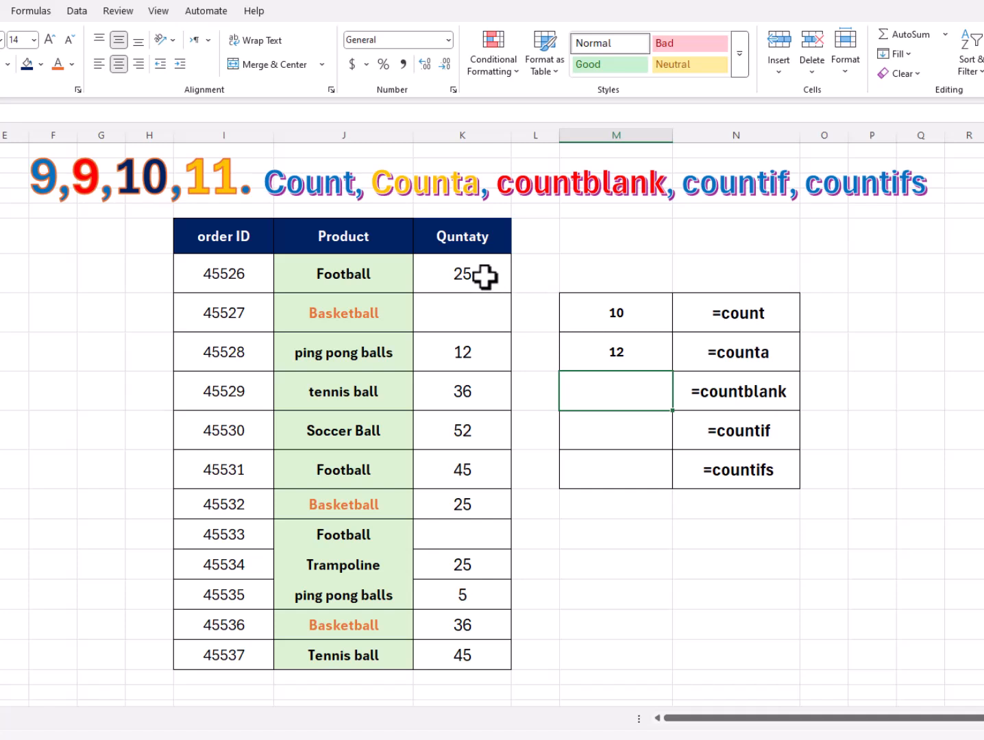
Replace the formula in cell M10 with =counta(J8:K19) to count the filled cells in both the product and quantity columns.
drag(484, 276, 477, 644)
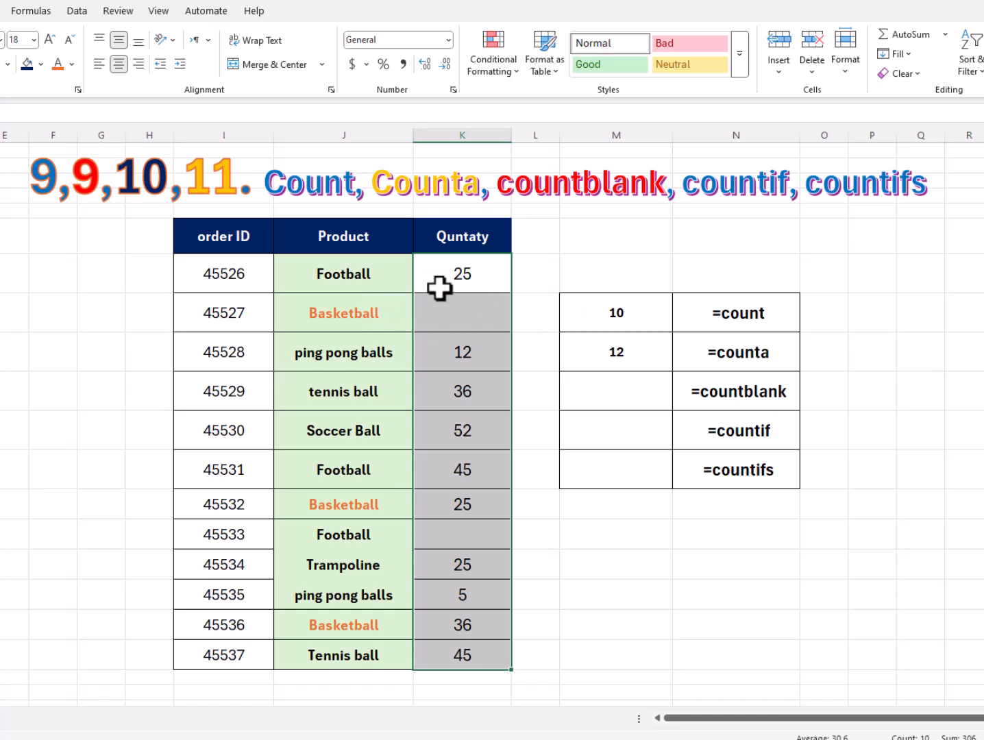
click(374, 287)
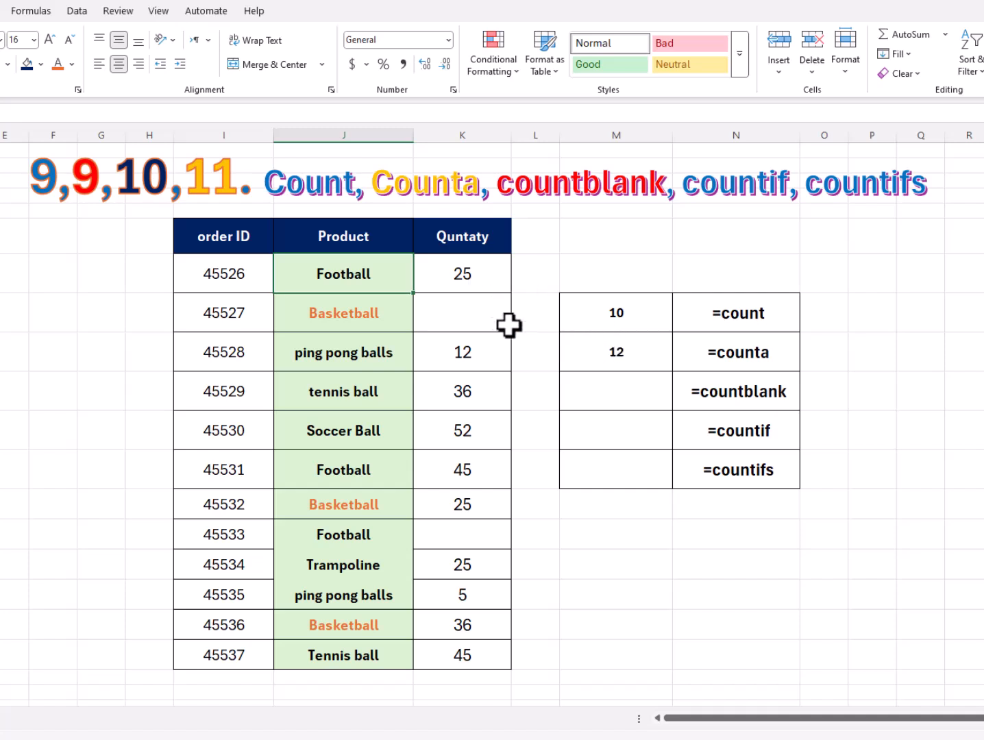
click(623, 350)
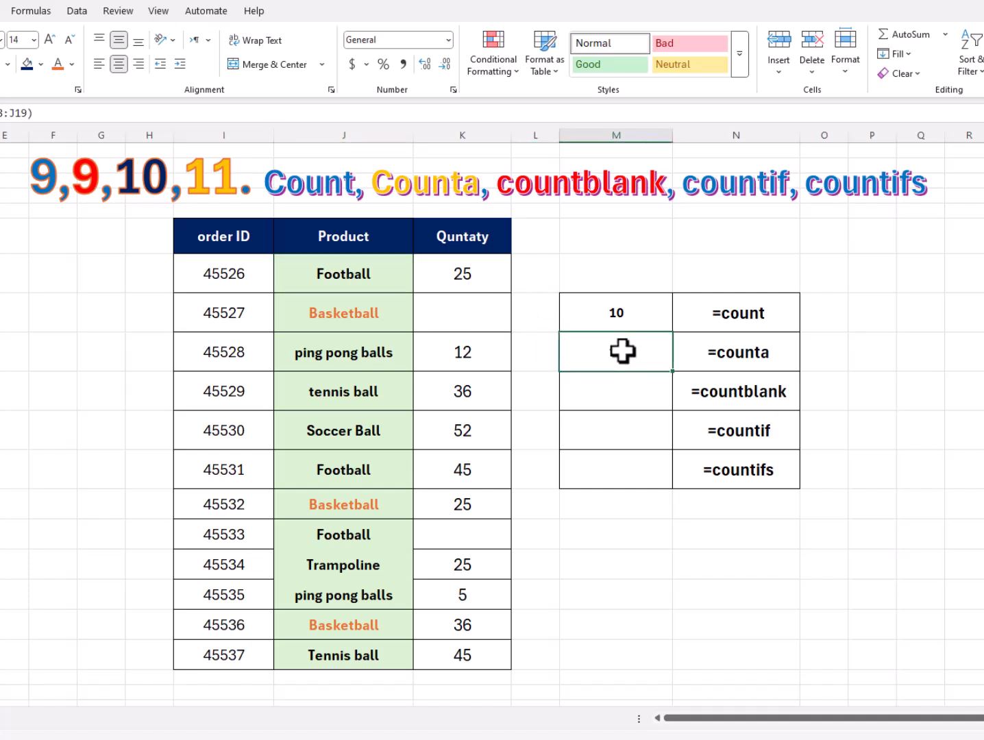
text(=)
text(=counta()
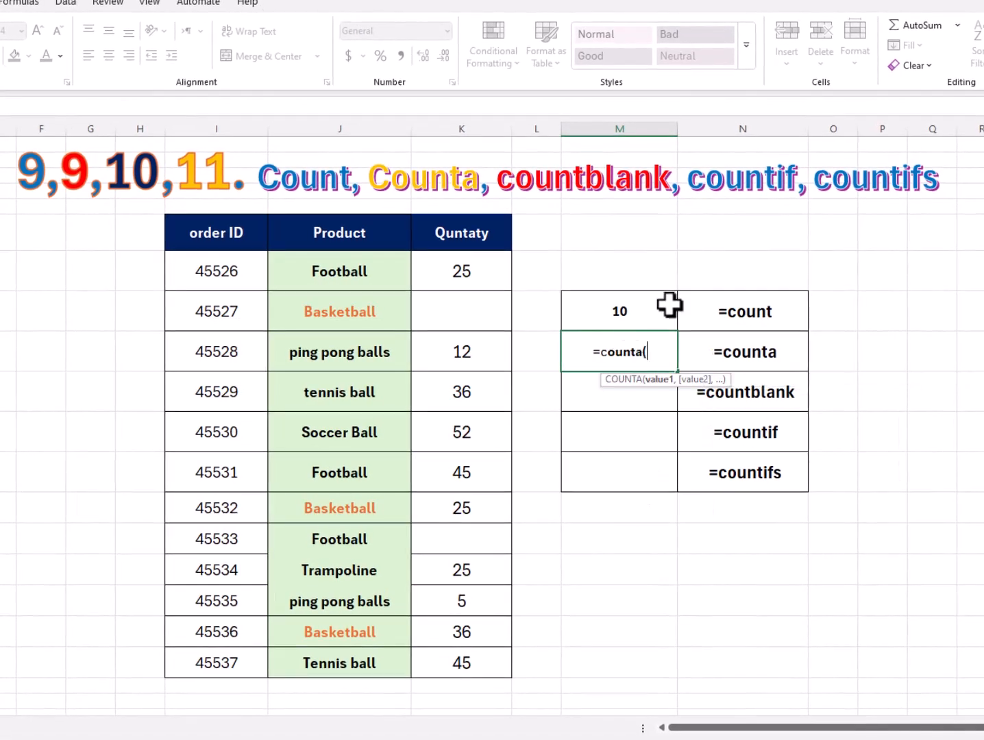
drag(314, 272, 453, 655)
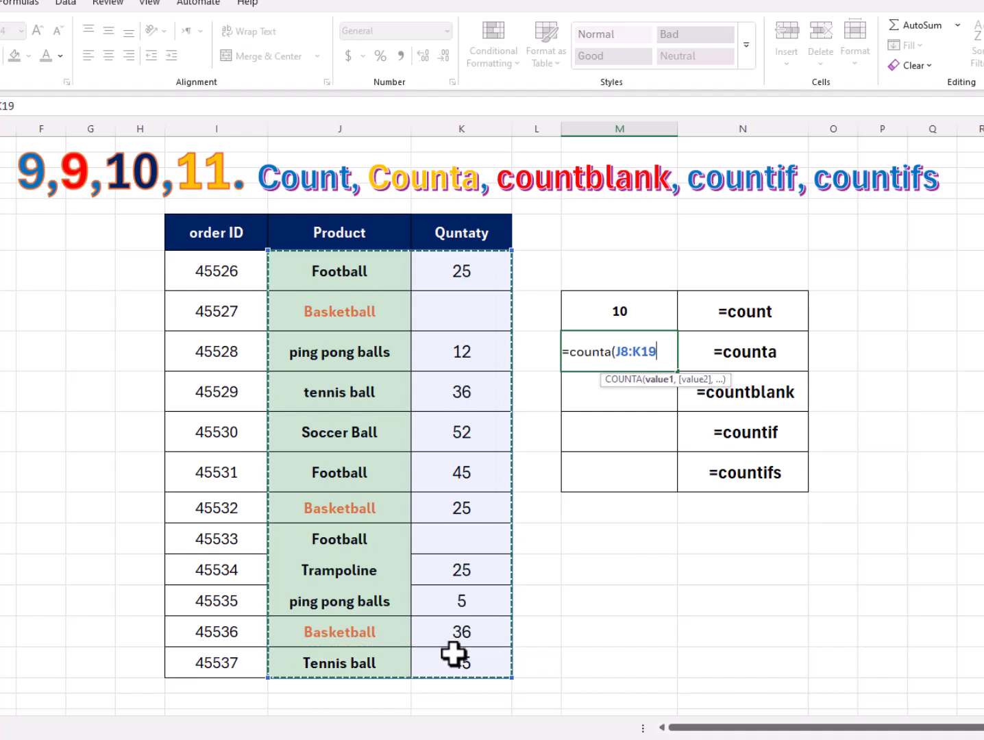
text())
key(Return)
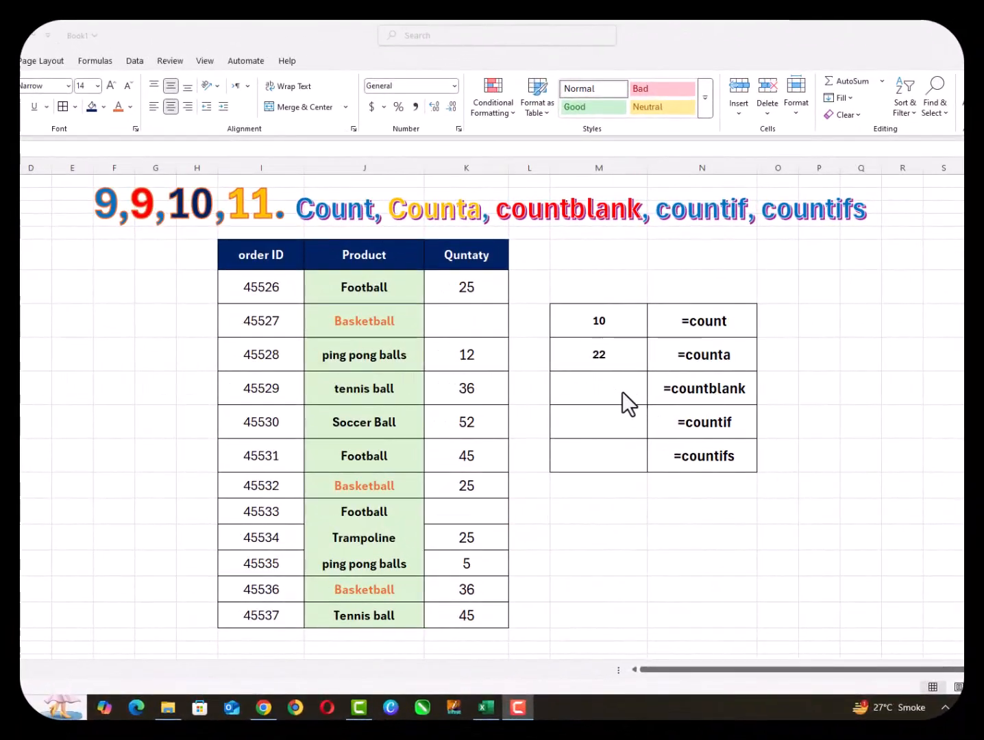
Highlight the quantity column, then start a COUNTBLANK formula in cell M11 beside the =countblank label.
click(602, 384)
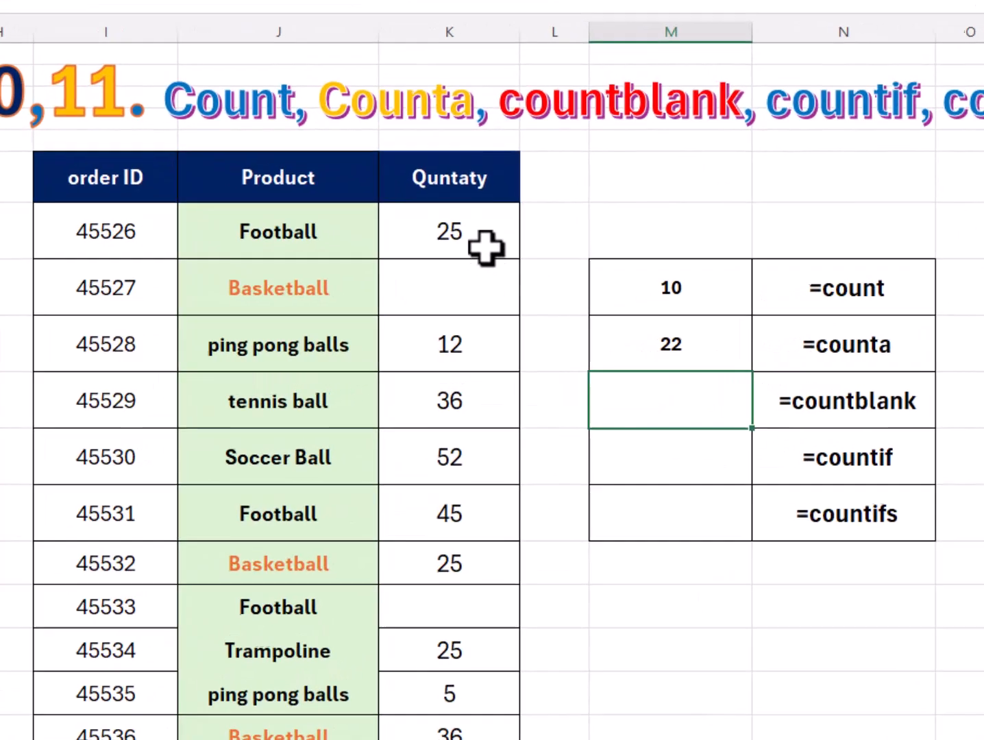
drag(488, 297, 500, 539)
drag(506, 655, 507, 737)
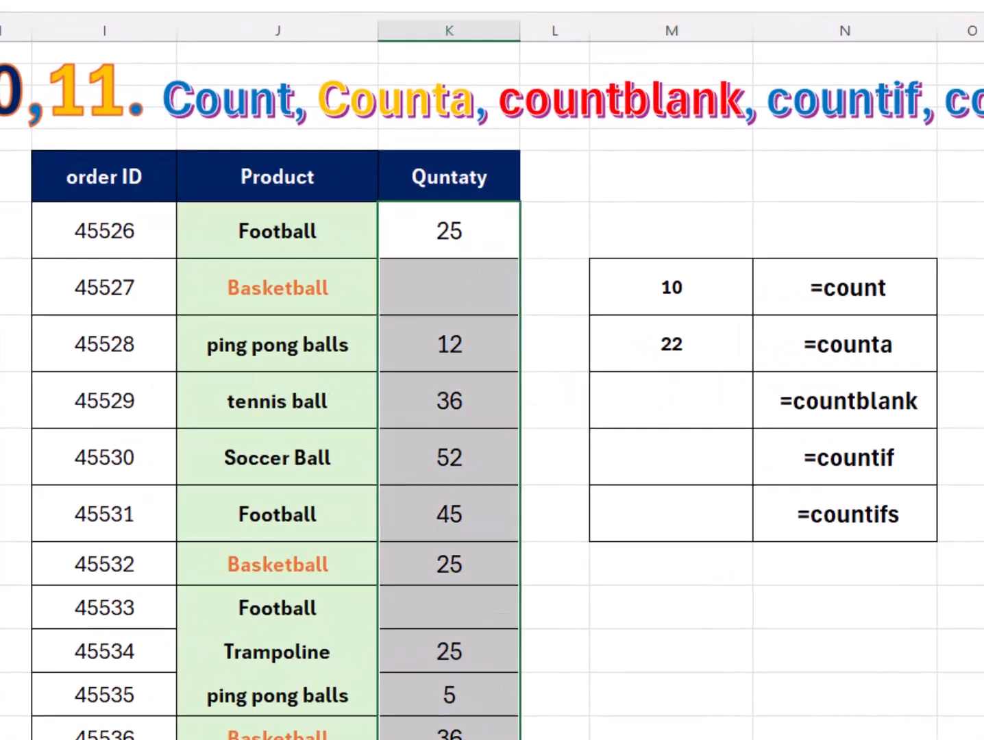
click(714, 403)
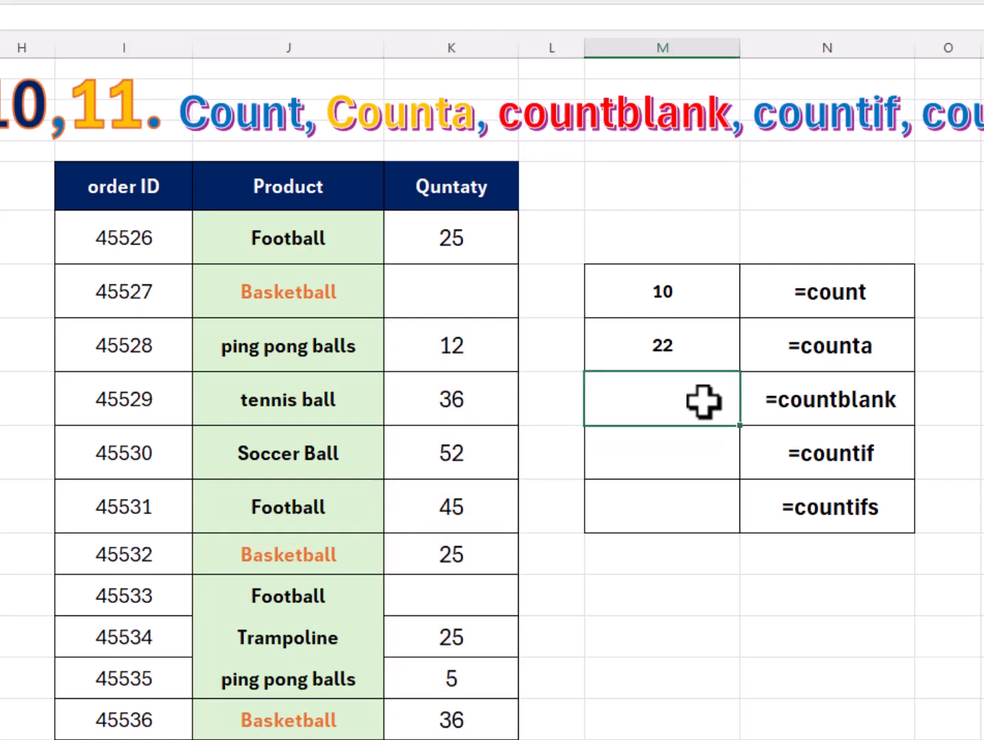
text(=countb)
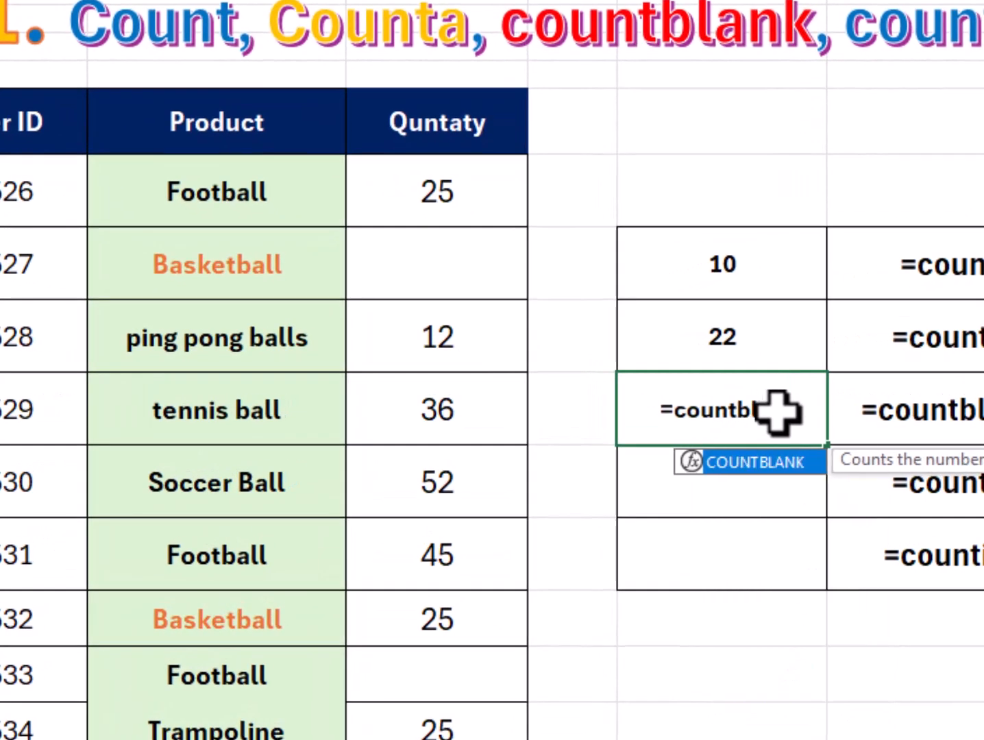
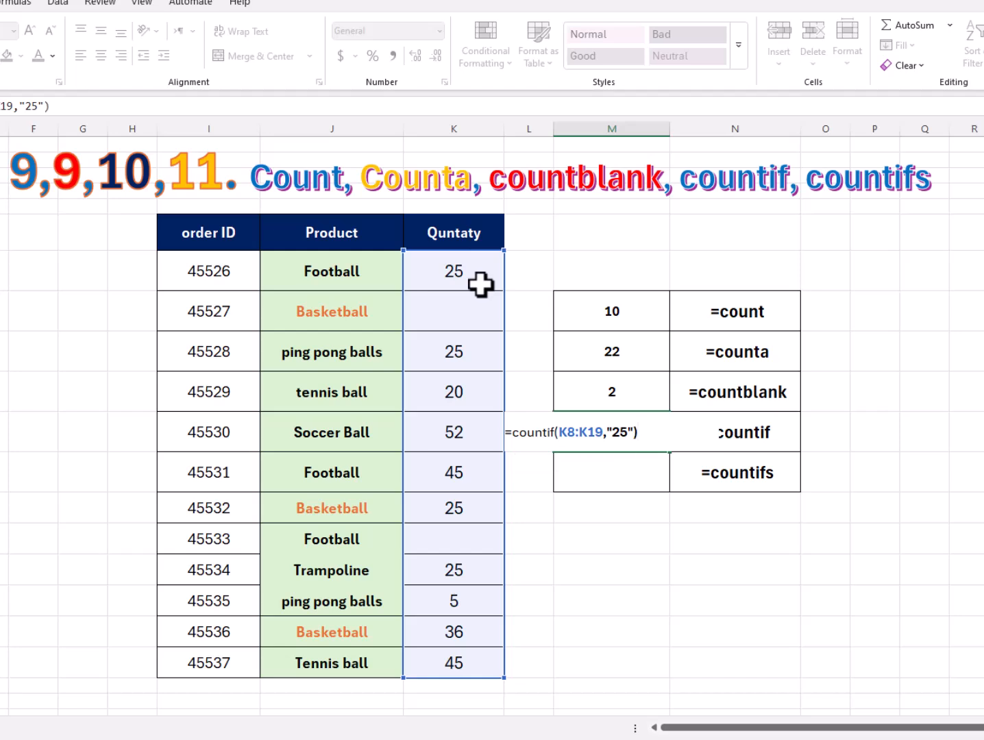
Commit =countif(K8:K19,"25") in cell M12, then check each cell in the quantity column that contains 25.
key(Return)
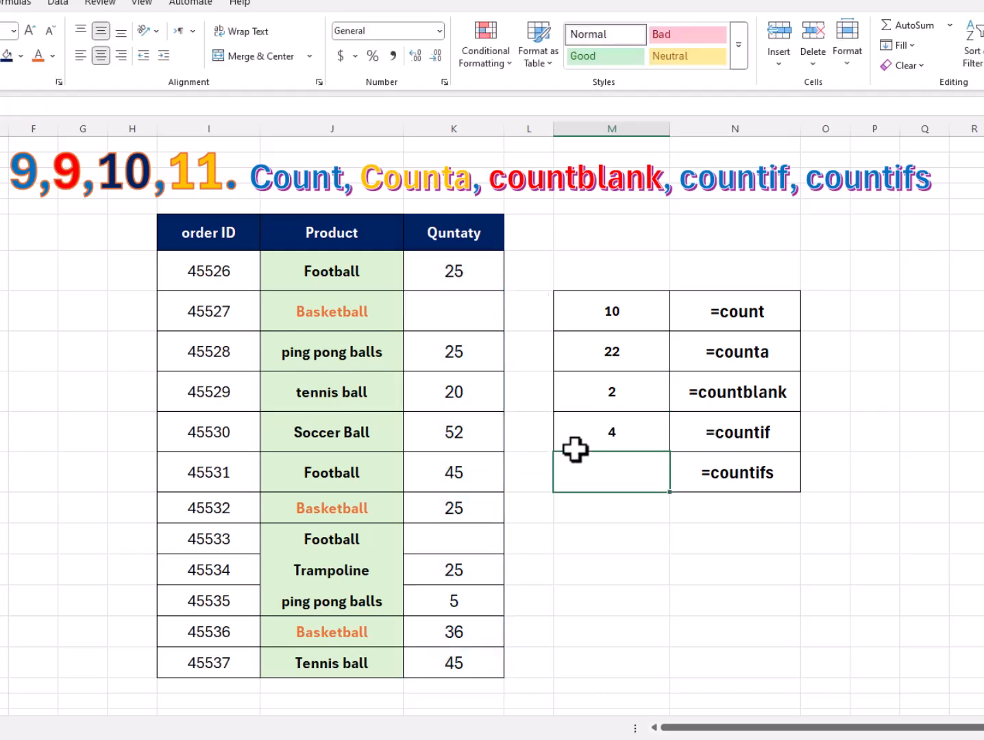
click(470, 275)
click(468, 358)
click(472, 510)
click(474, 571)
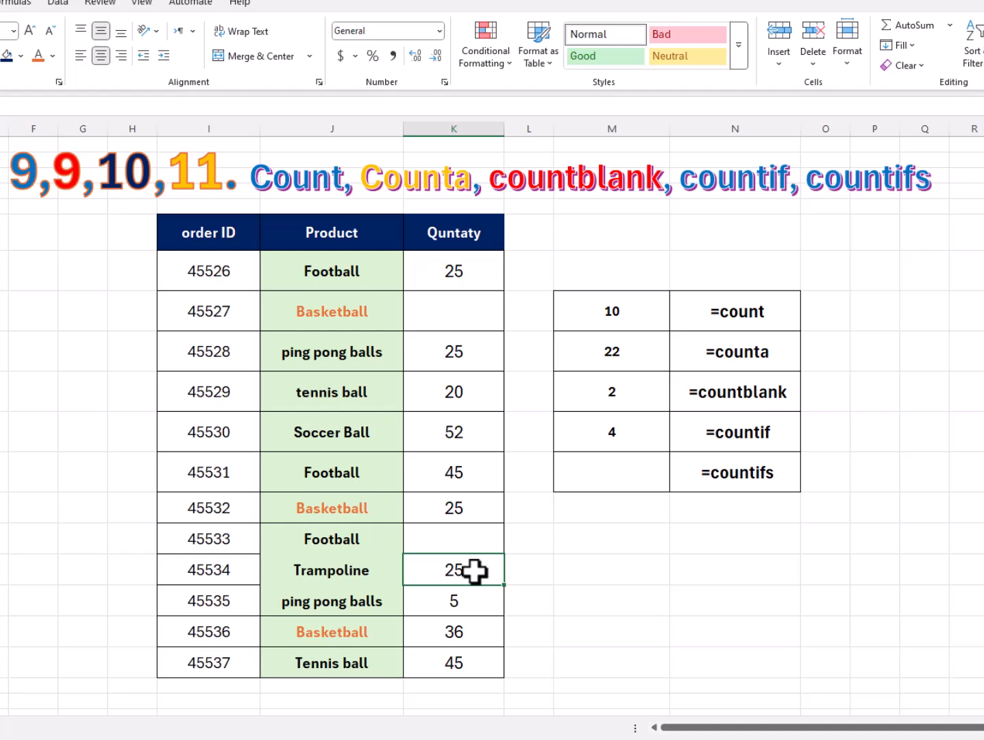
Replace the formula in cell M12 with =countif(J8:J19,"basketball") and check each Basketball cell in the product column.
click(621, 432)
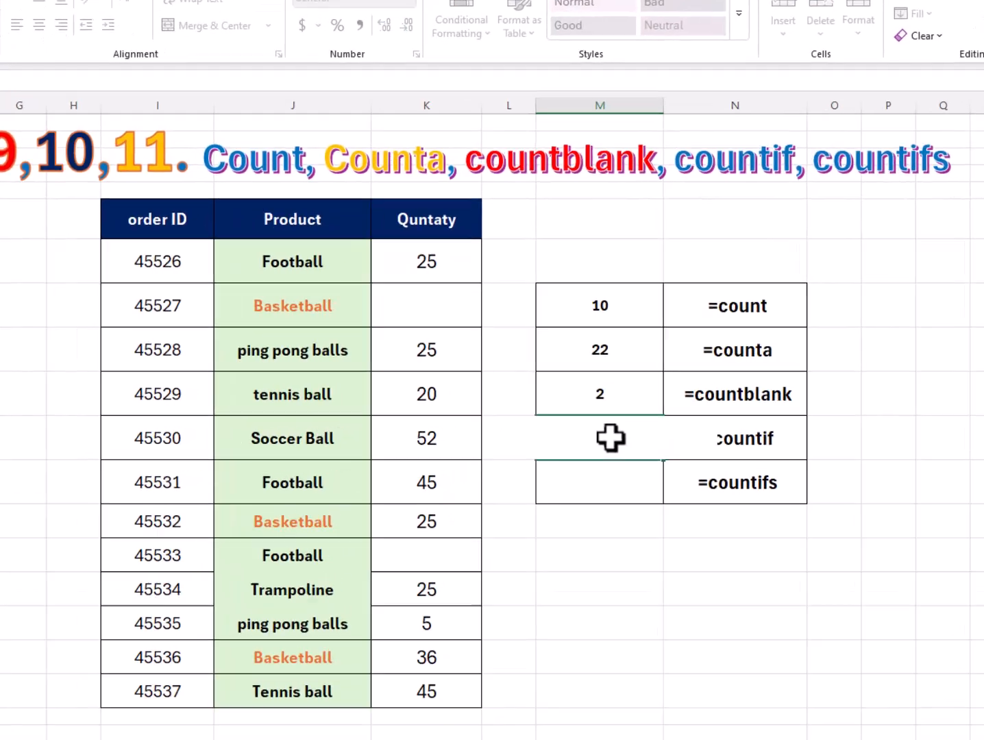
text(=count)
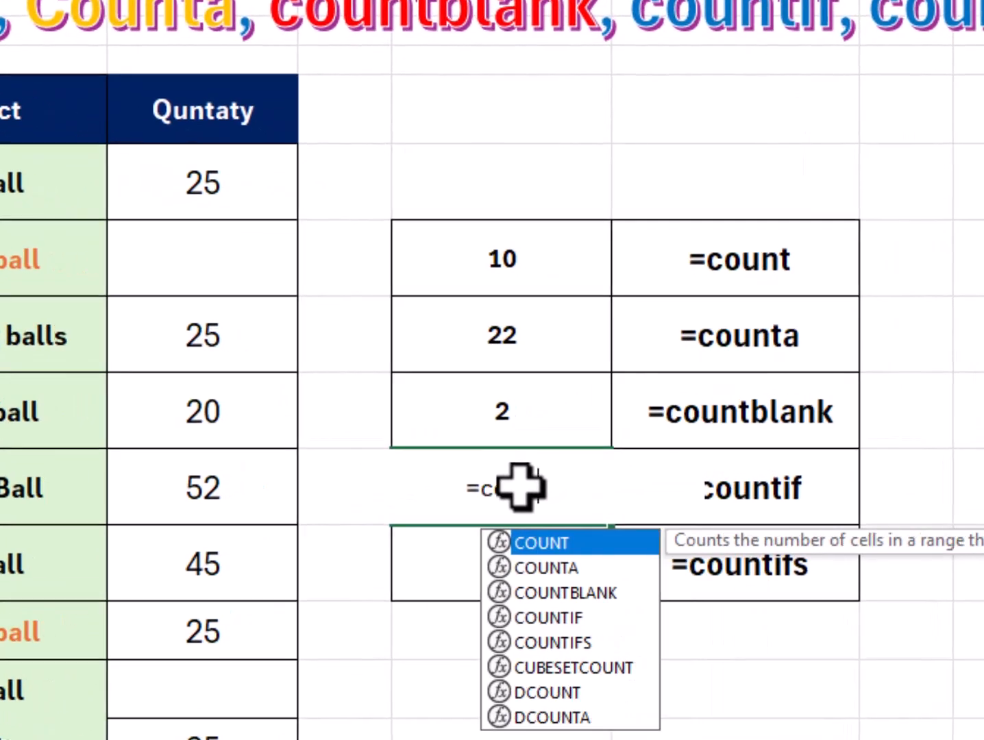
text(if()
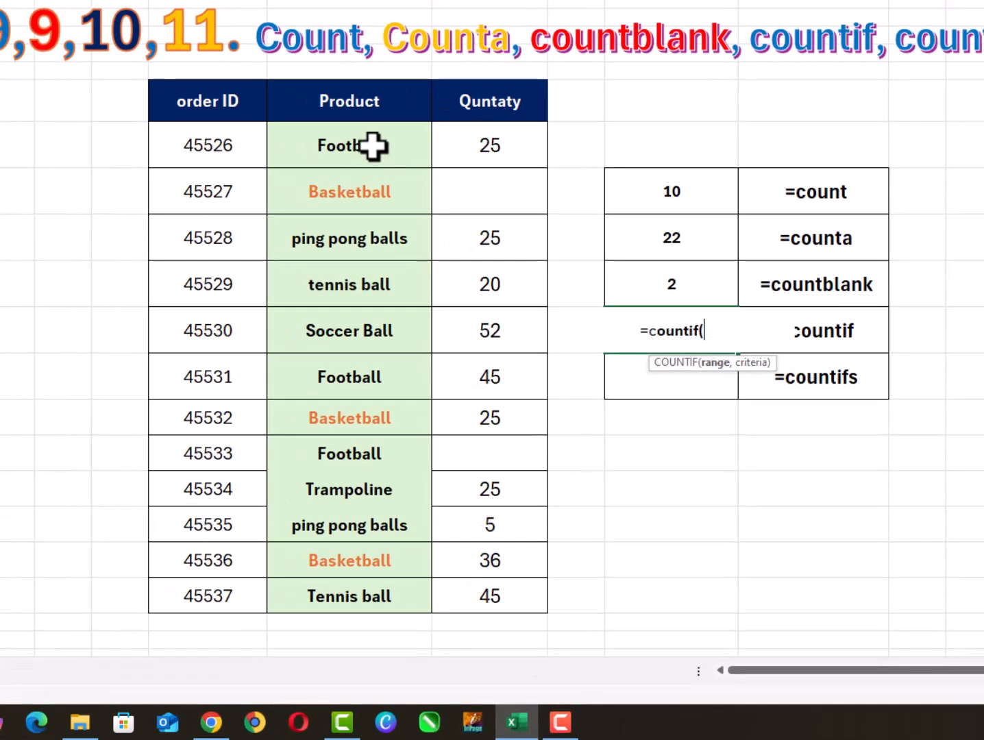
drag(373, 146, 386, 578)
text(,)
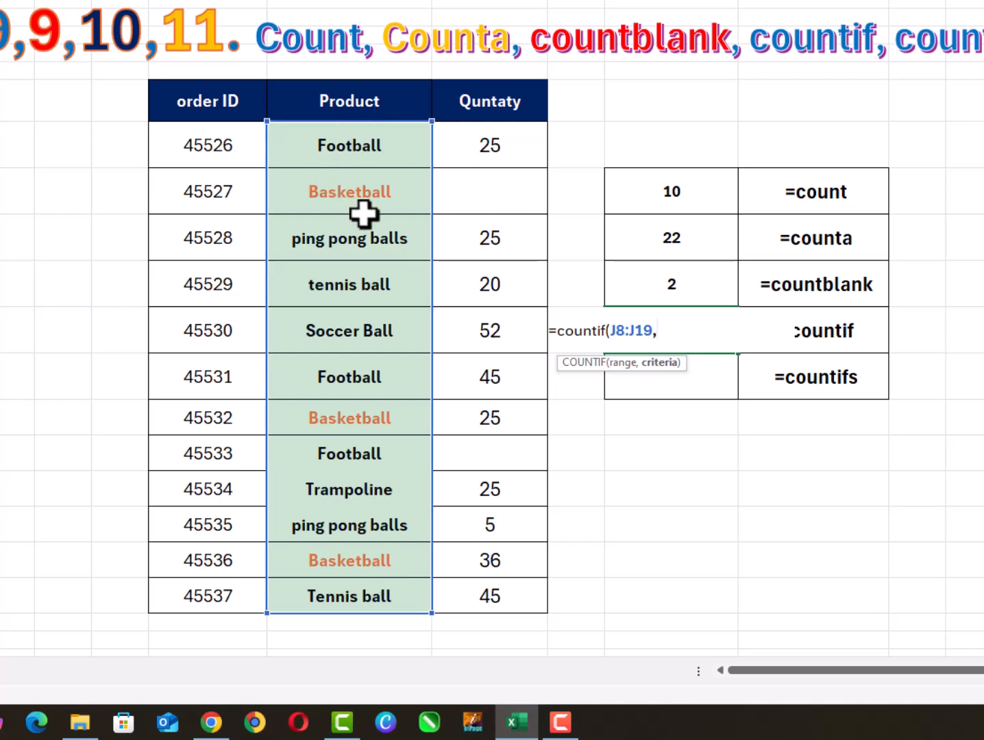
text("basketball")
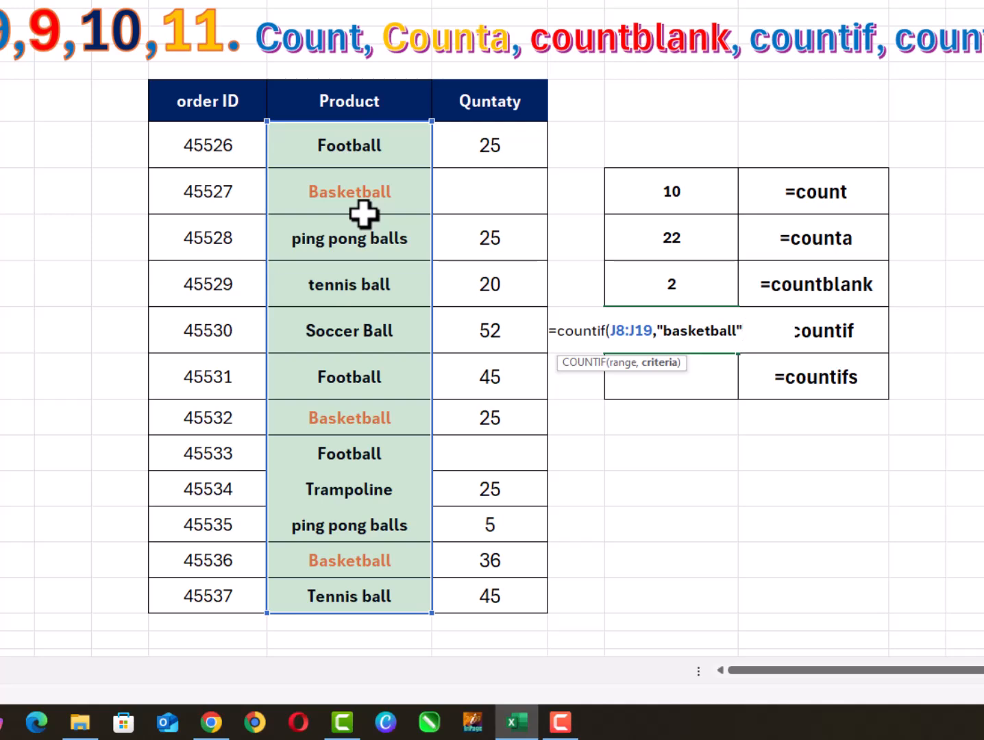
text())
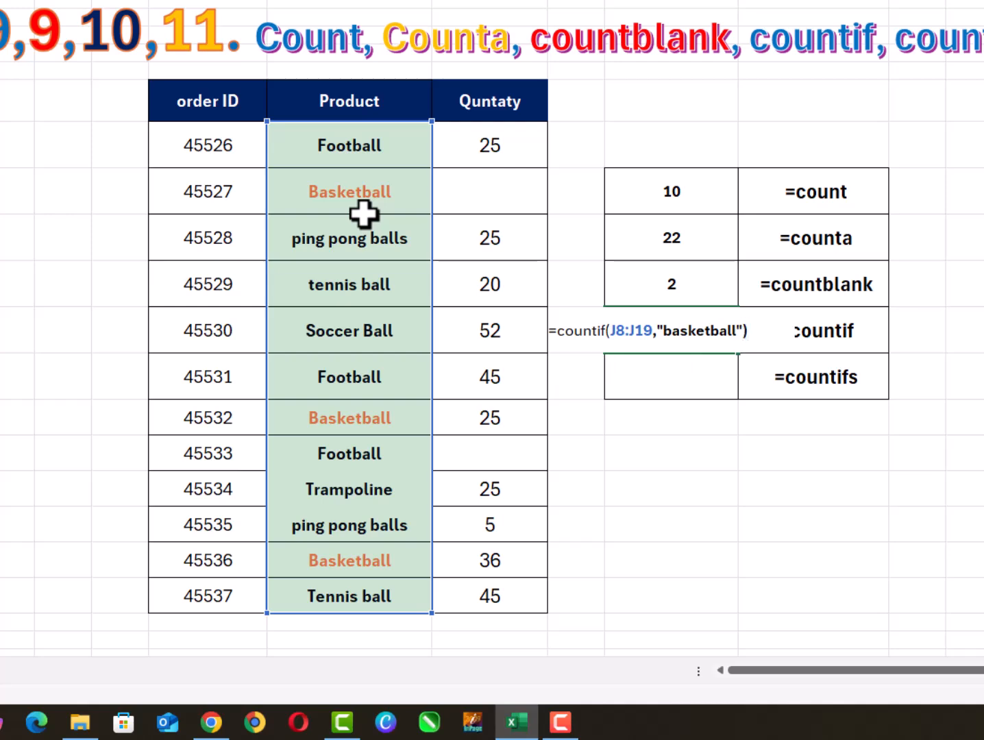
key(Return)
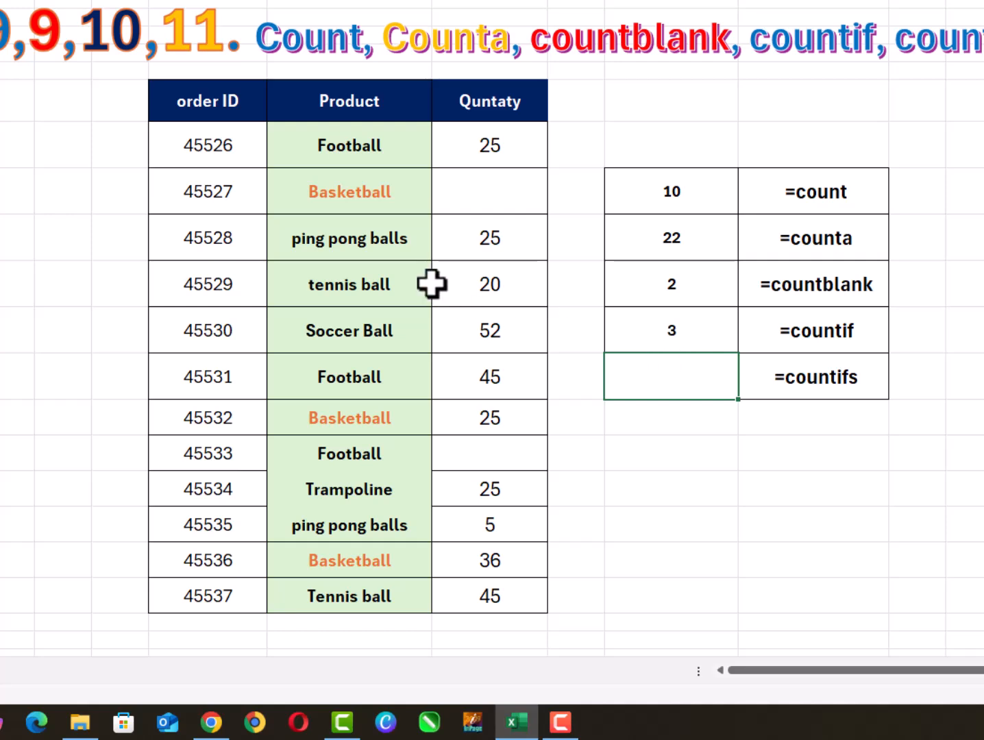
click(369, 200)
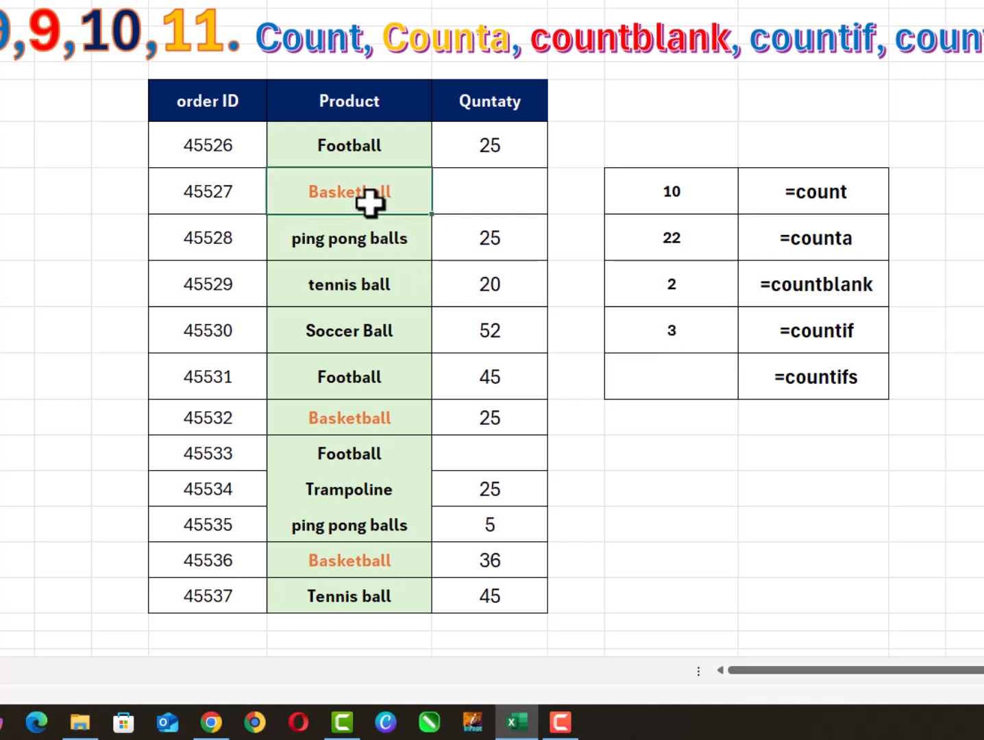
click(352, 422)
click(362, 539)
click(365, 557)
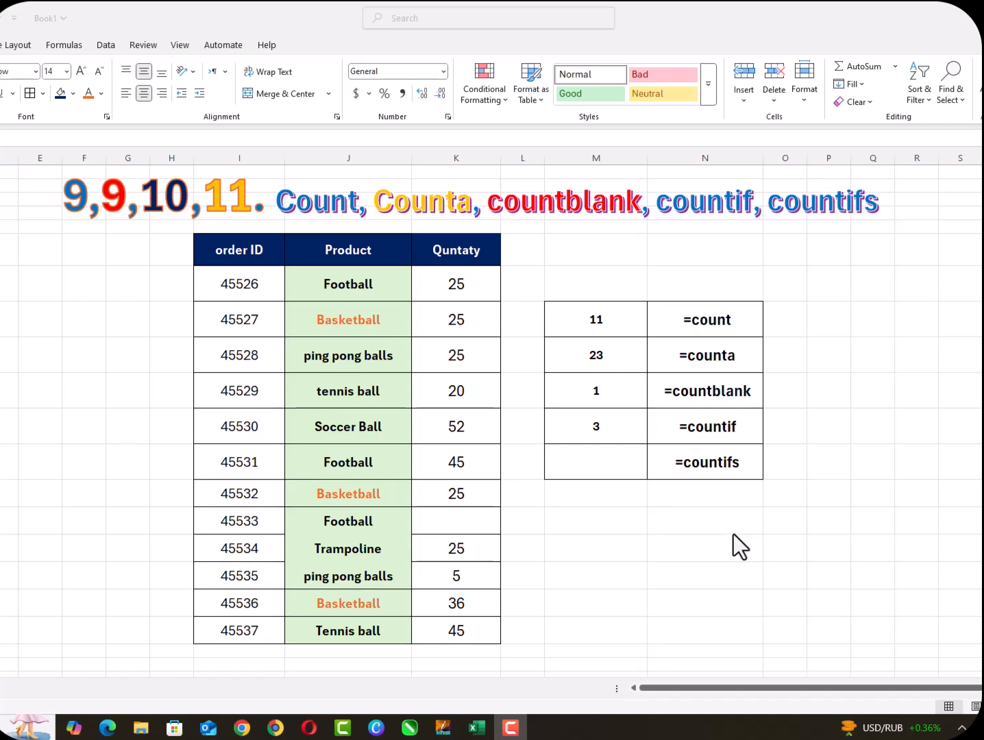
Start a COUNTIFS formula in cell M13 beside the =countifs label, with J8:J19 as the first range and "basketball" as its criterion.
click(602, 466)
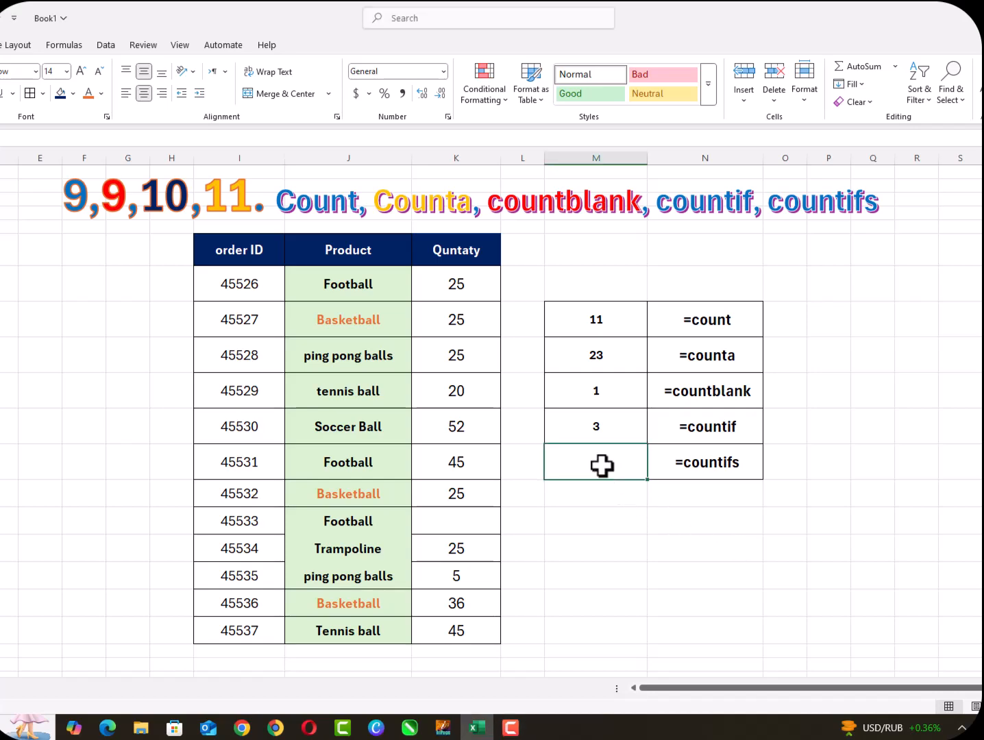
text(=coun)
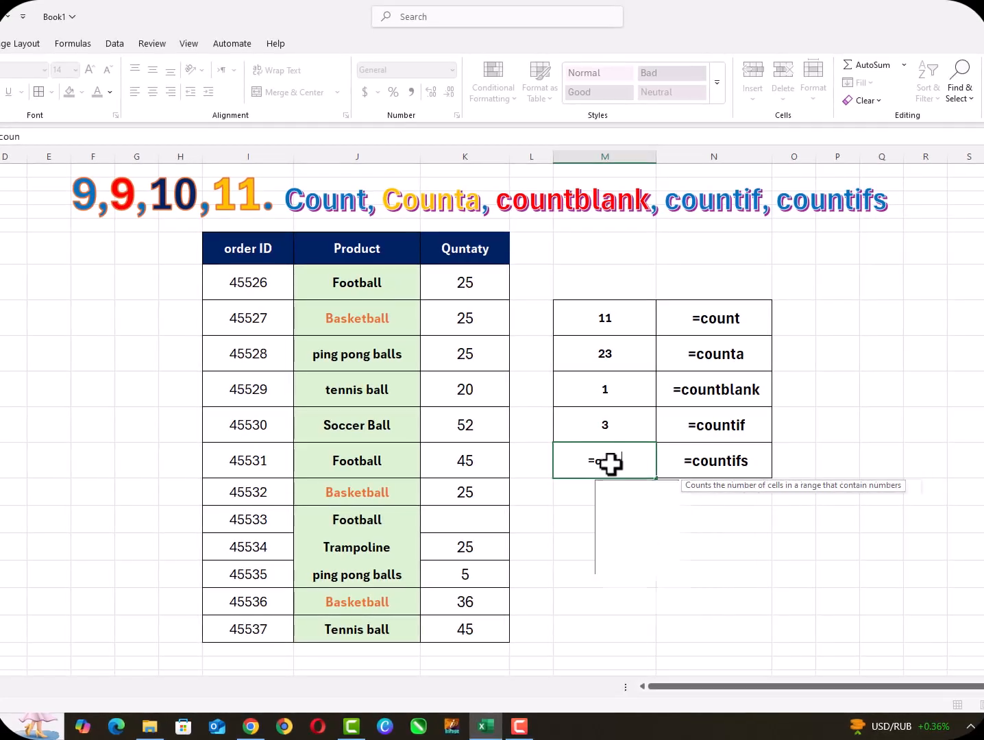
text(tifs)
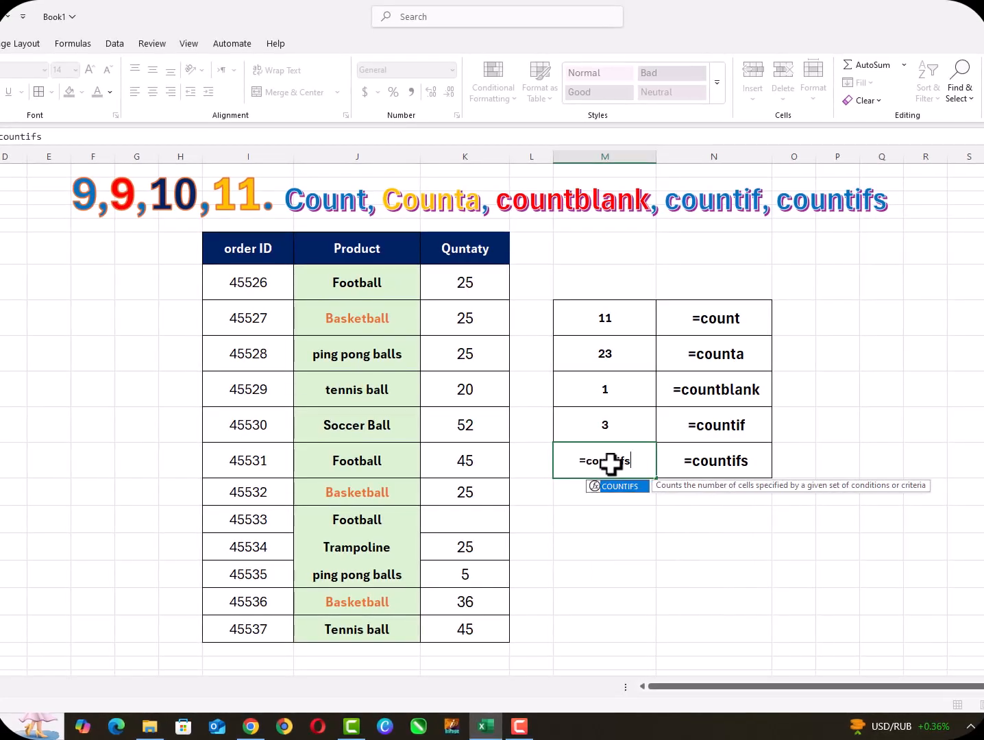
text(()
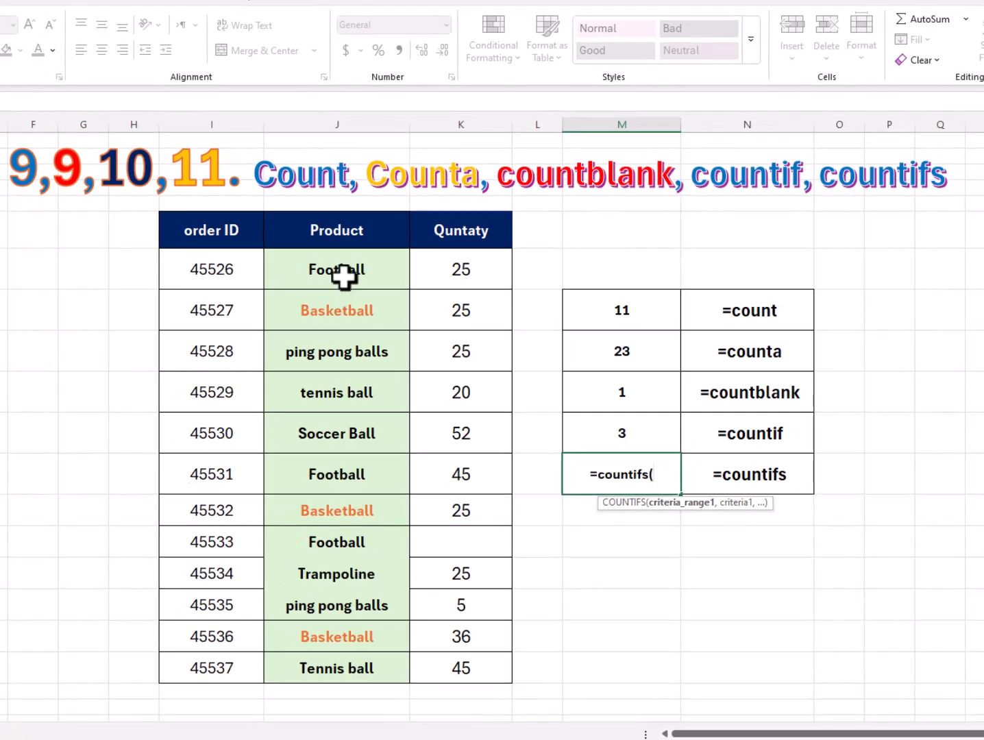
drag(281, 237, 301, 510)
drag(356, 472, 384, 670)
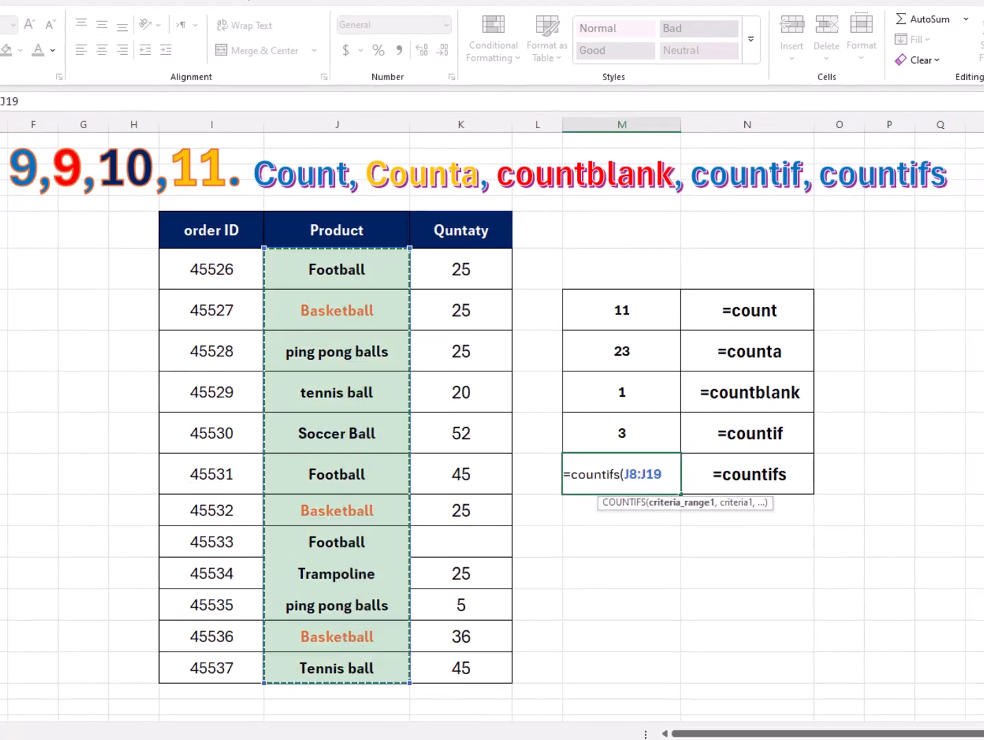
text(,"basketball",)
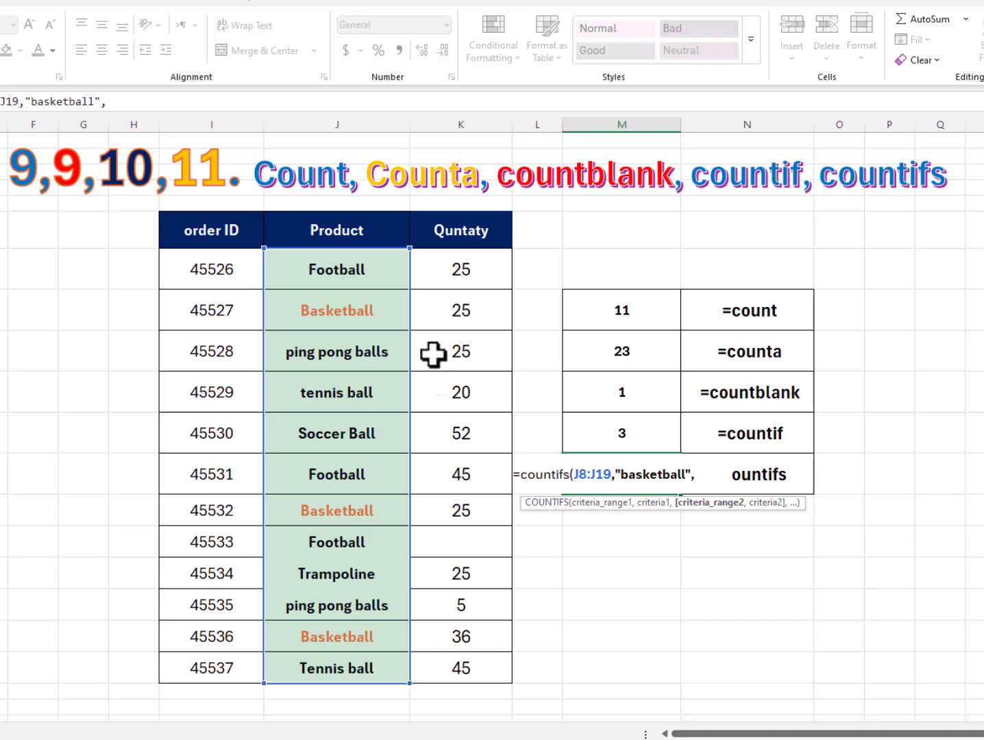
Complete the COUNTIFS formula with range K8:K19 and criterion 25, and check the Basketball rows that have quantity 25.
drag(468, 266, 478, 652)
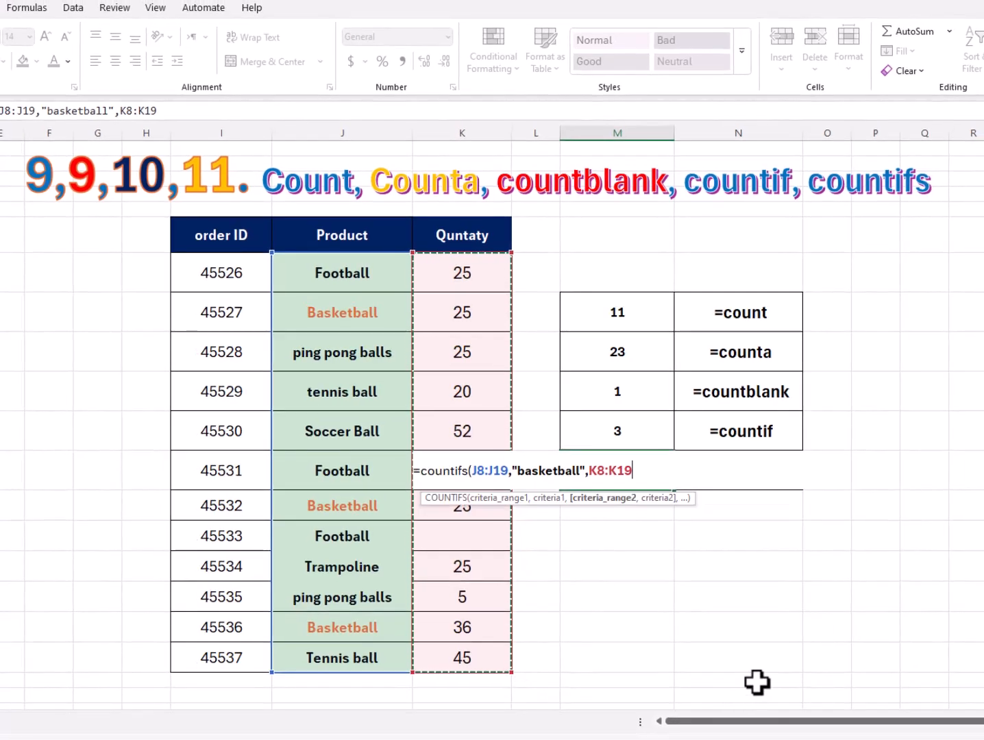
text(,)
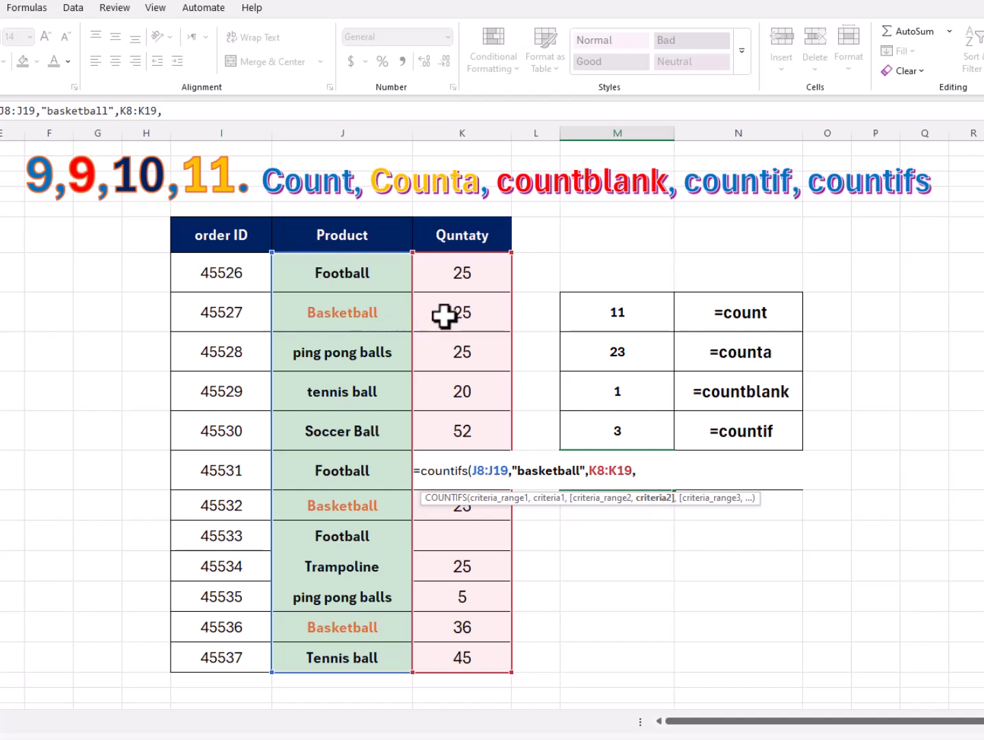
text(25))
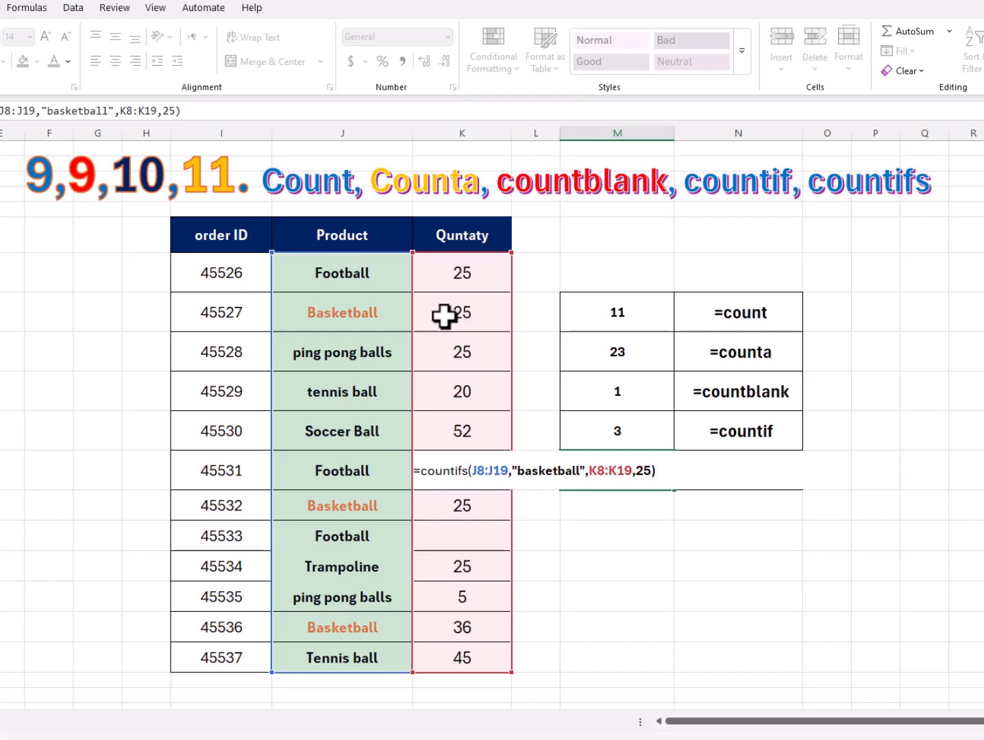
key(Return)
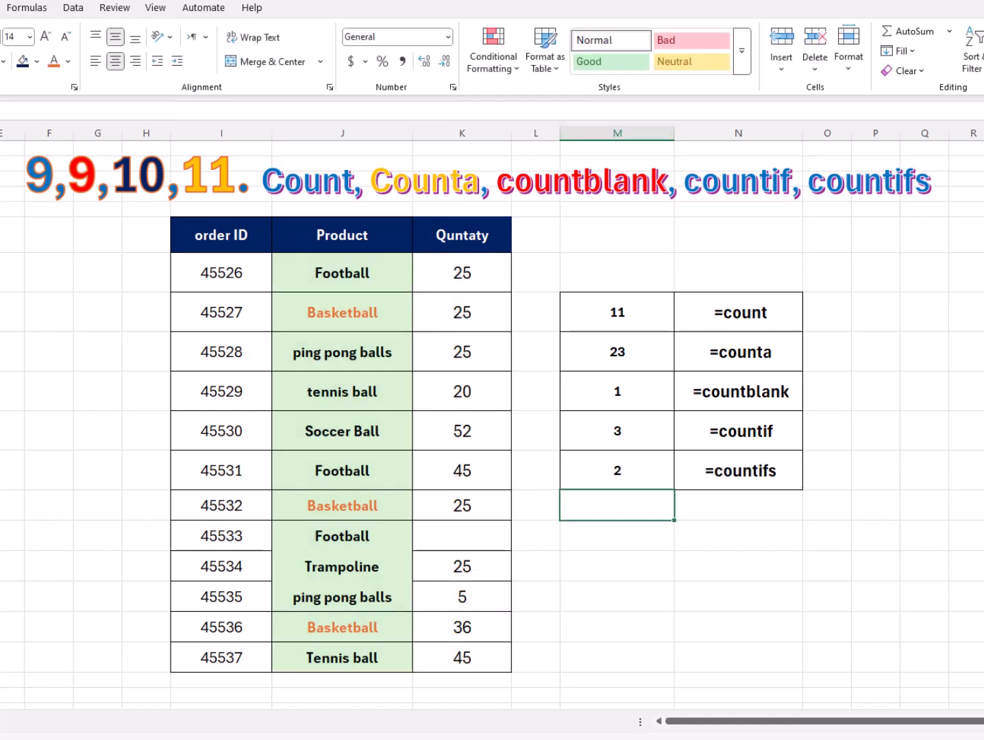
click(346, 313)
drag(424, 313, 451, 314)
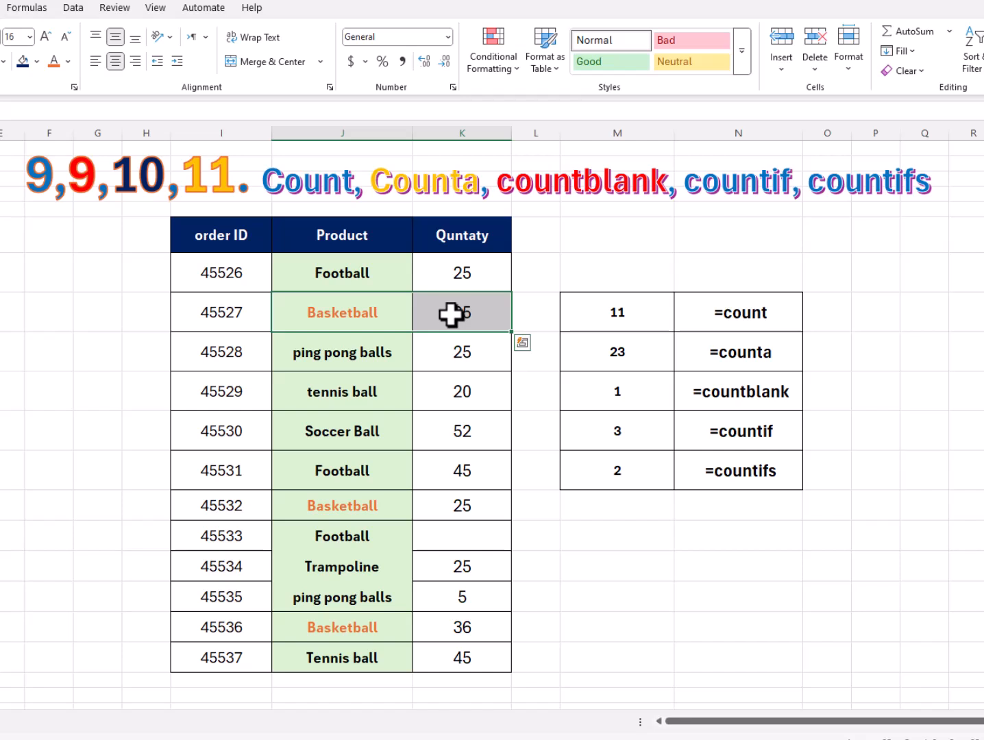
drag(334, 512, 454, 505)
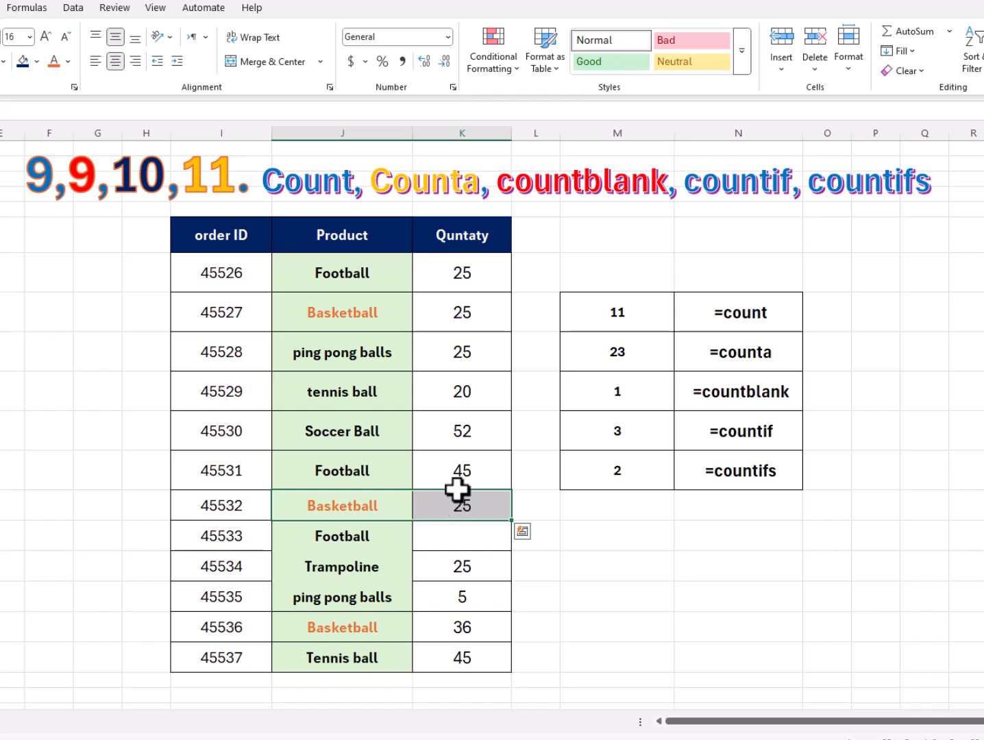
click(404, 317)
drag(405, 318, 430, 318)
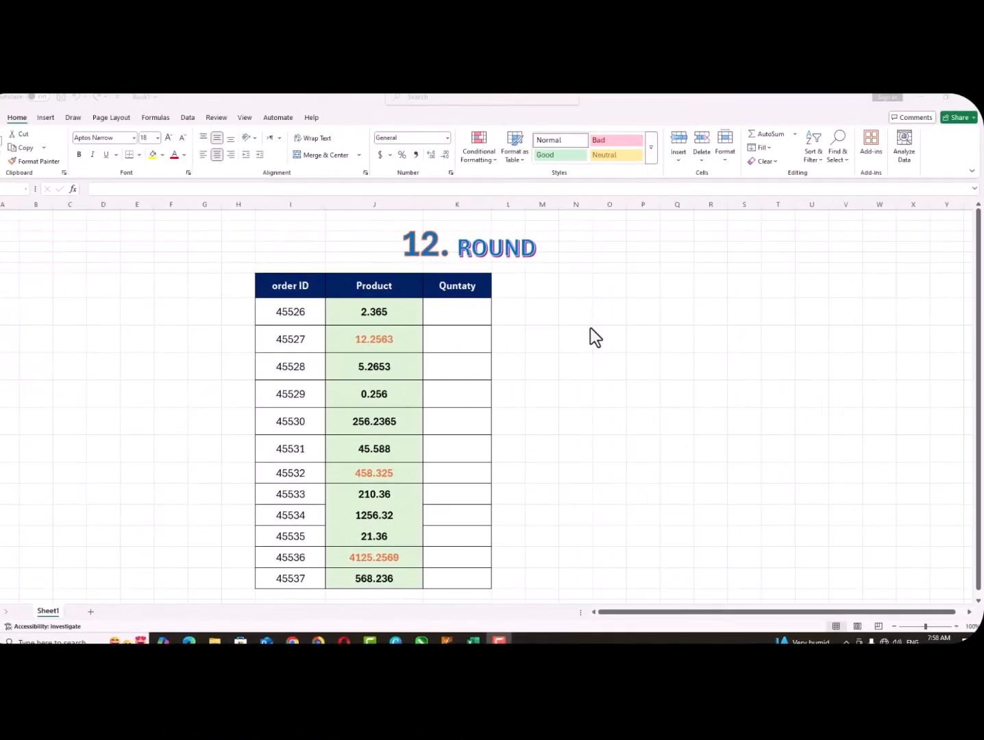
Enter =ROUND(J8,2) in cell K8 of the ROUND table and fill it down through order 45537's row.
click(385, 314)
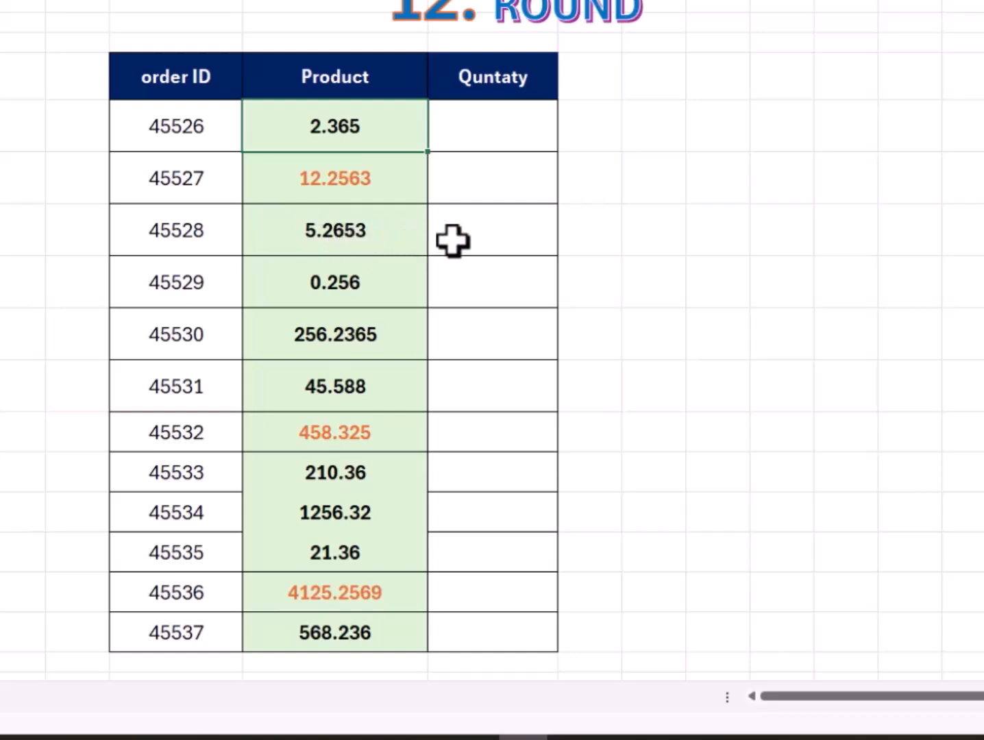
click(508, 139)
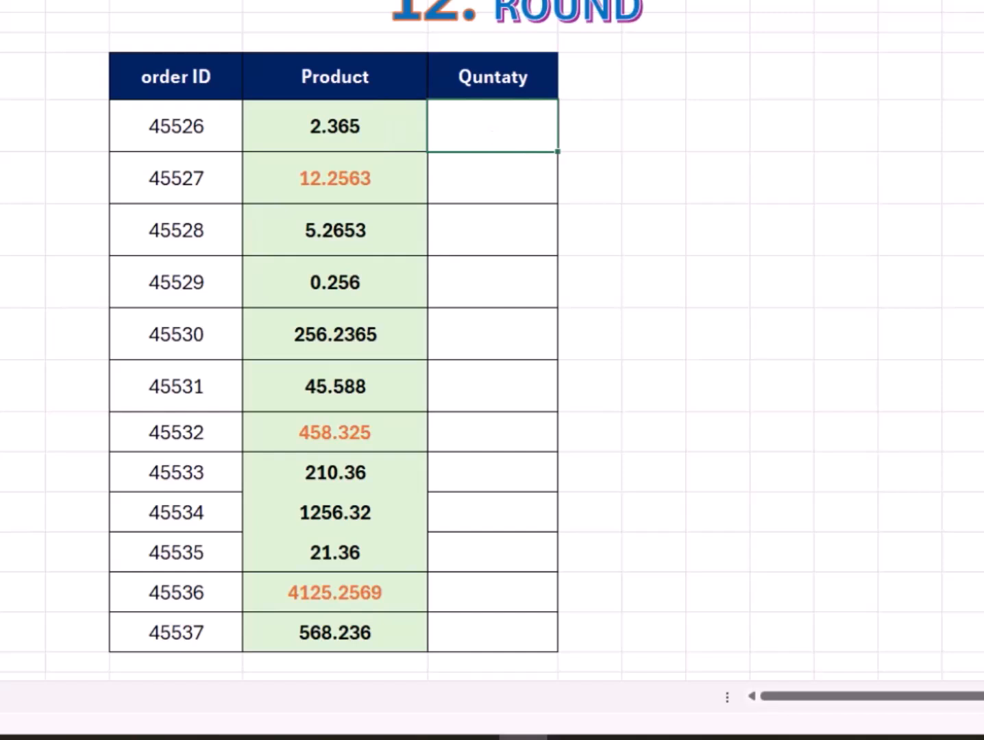
text(=ROU)
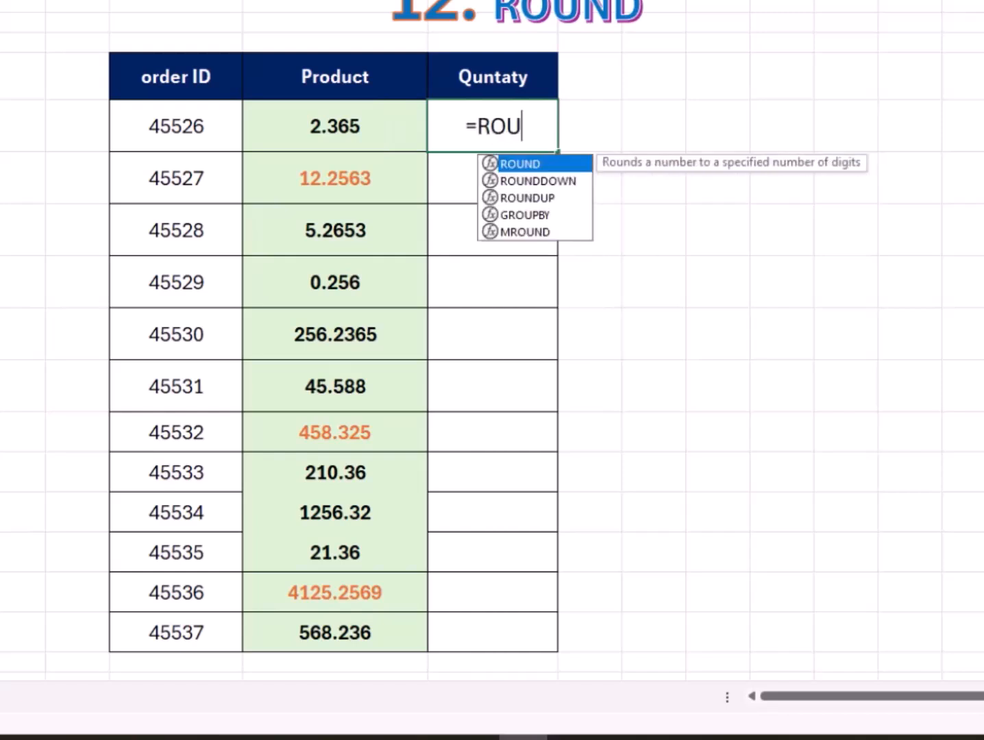
text(ND()
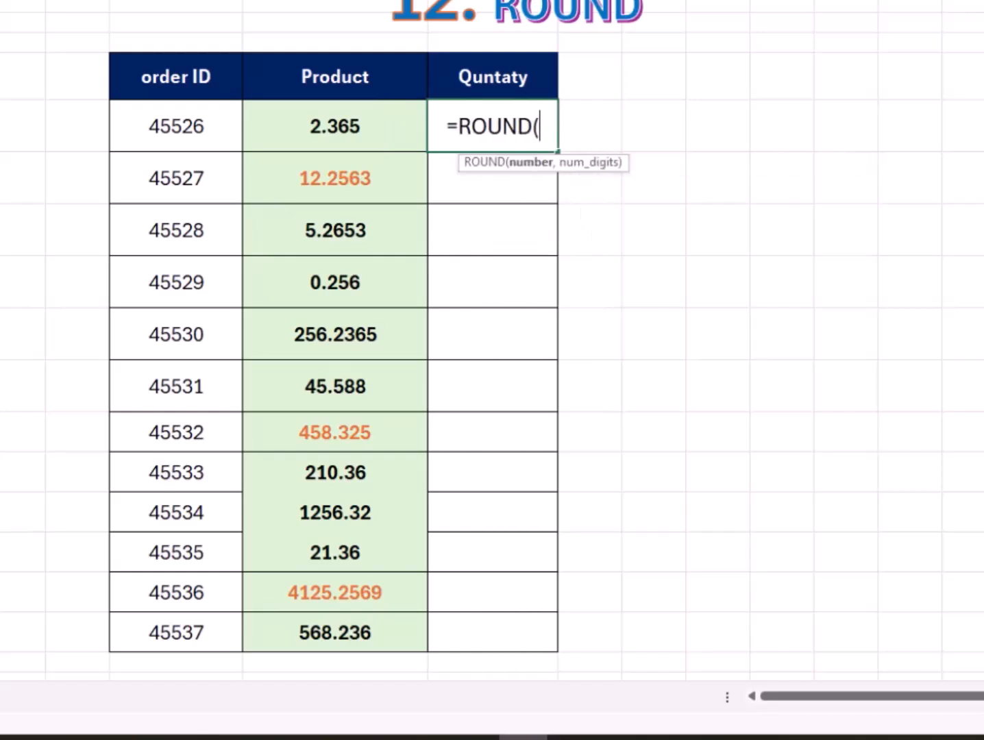
click(363, 120)
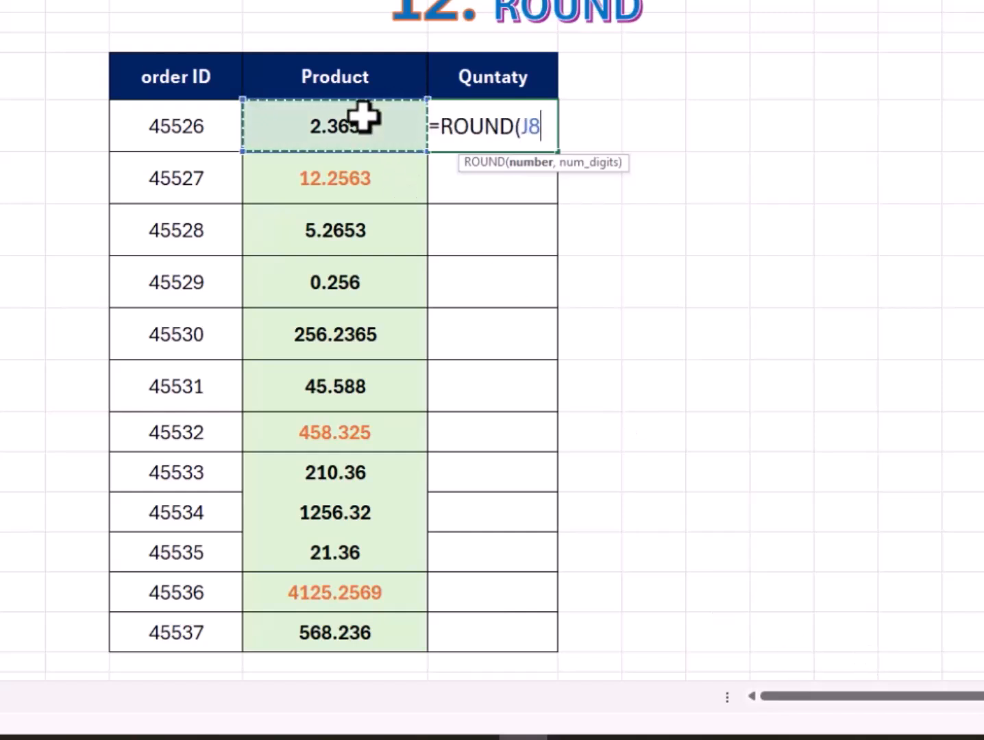
text(,2)
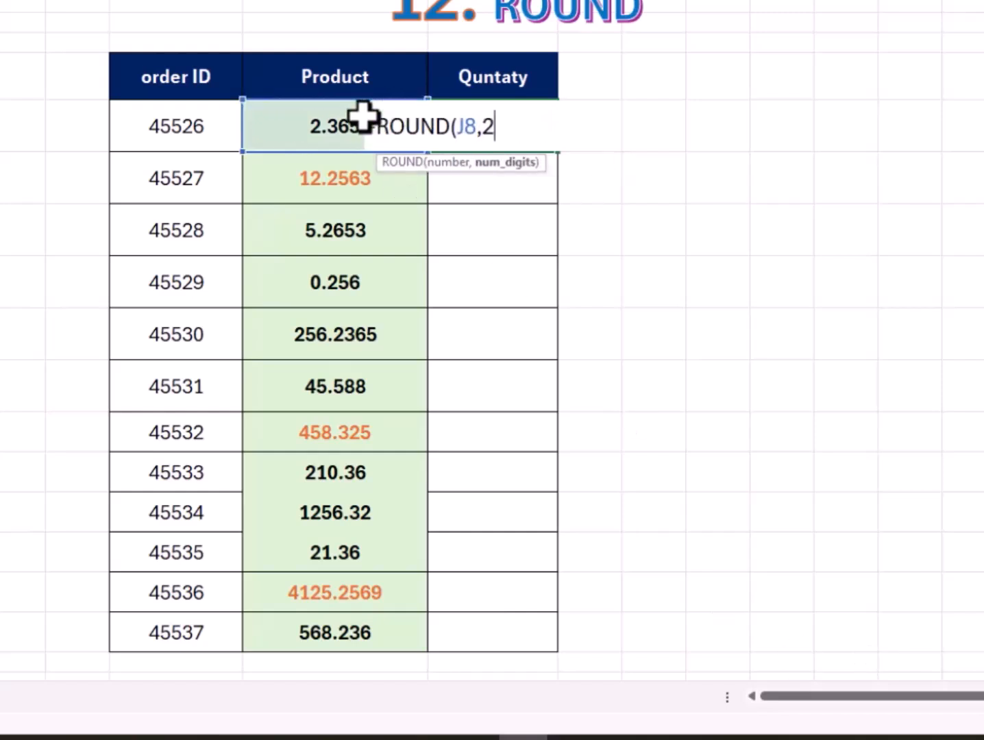
text())
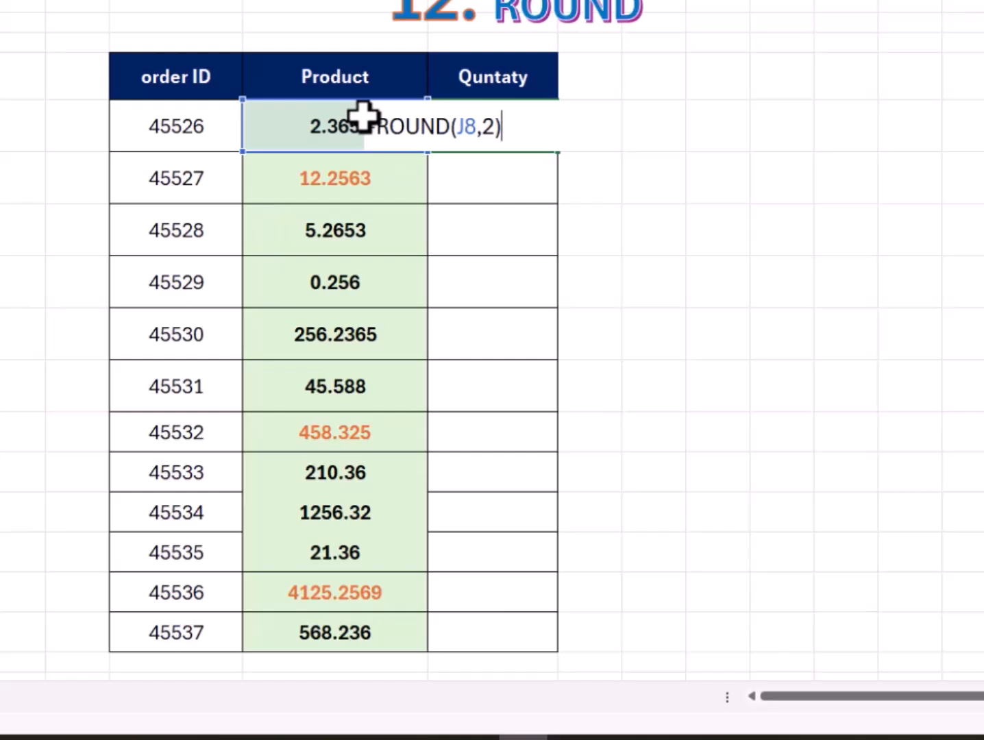
key(Return)
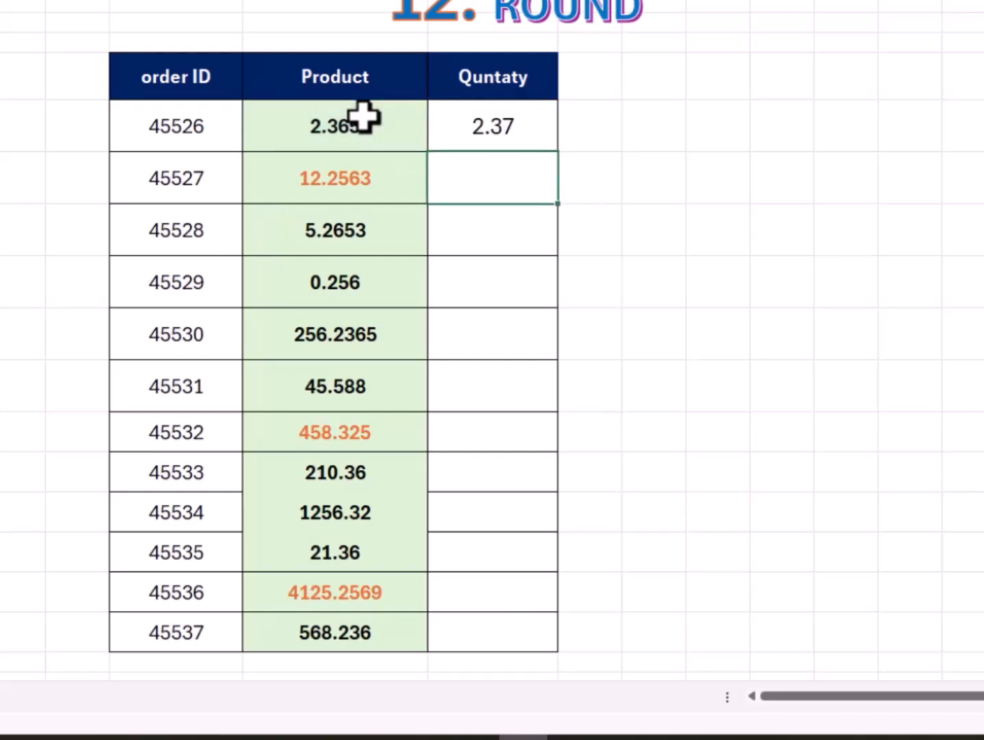
drag(505, 139, 501, 640)
key(ctrl+d)
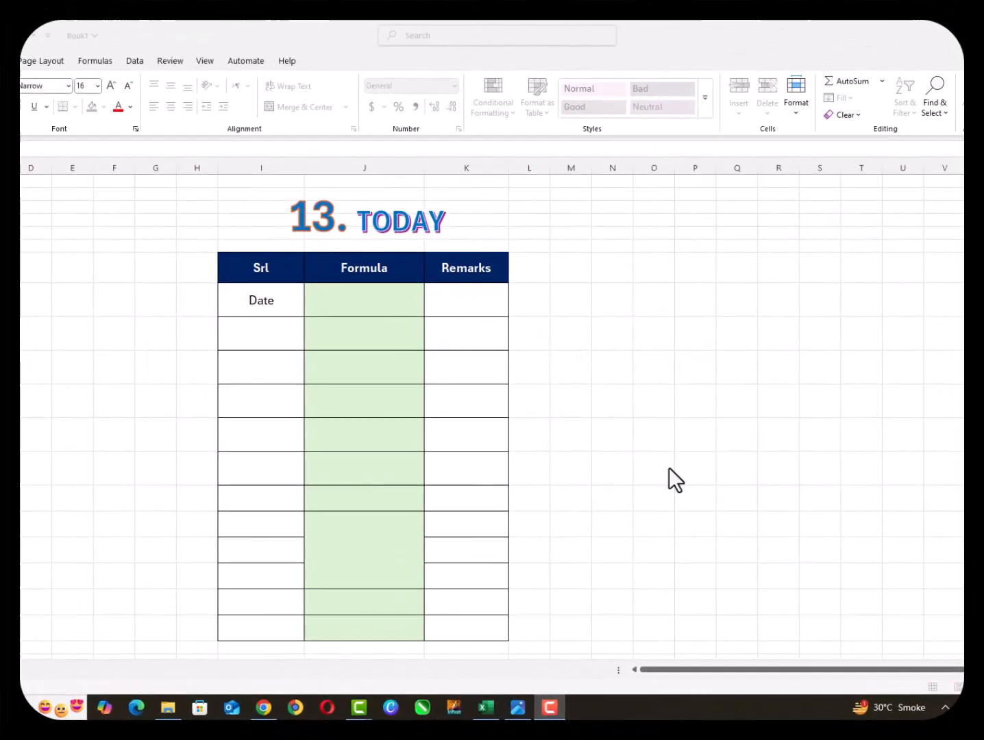
Enter =today() in the Formula column of the Date row in the TODAY table.
click(371, 308)
text(=to)
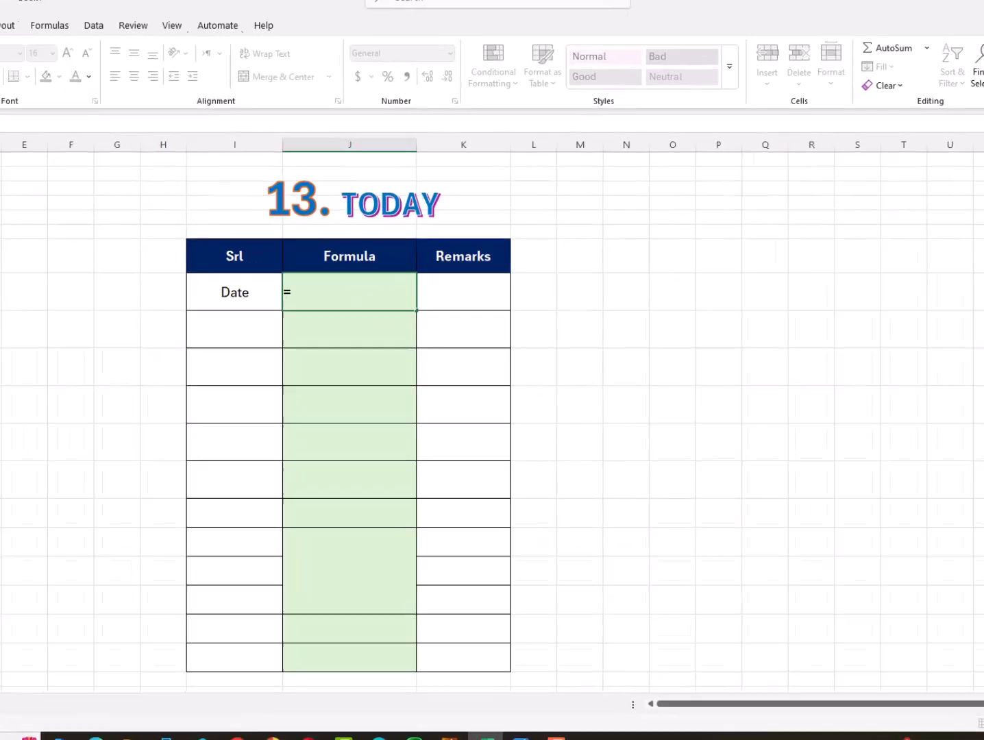
text(day()
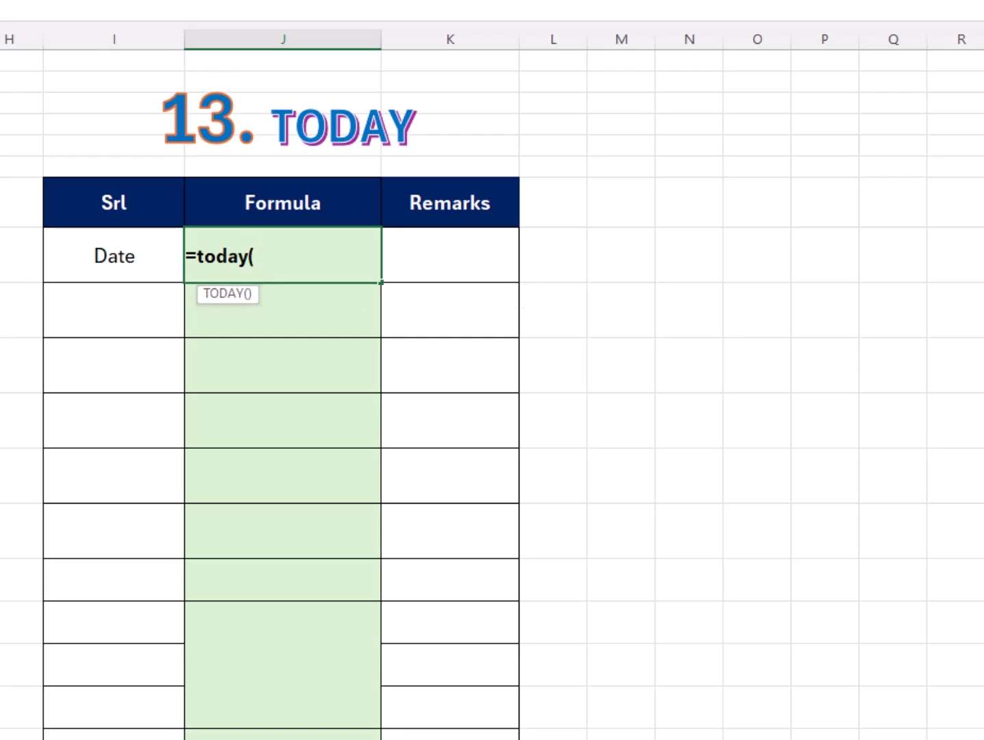
text())
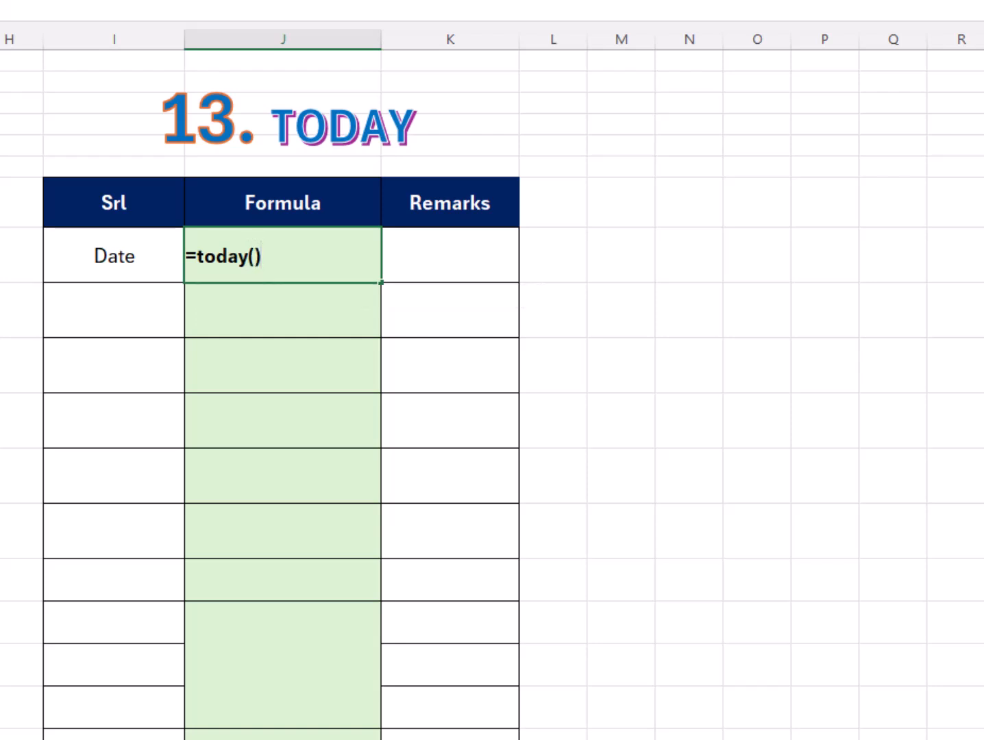
key(Return)
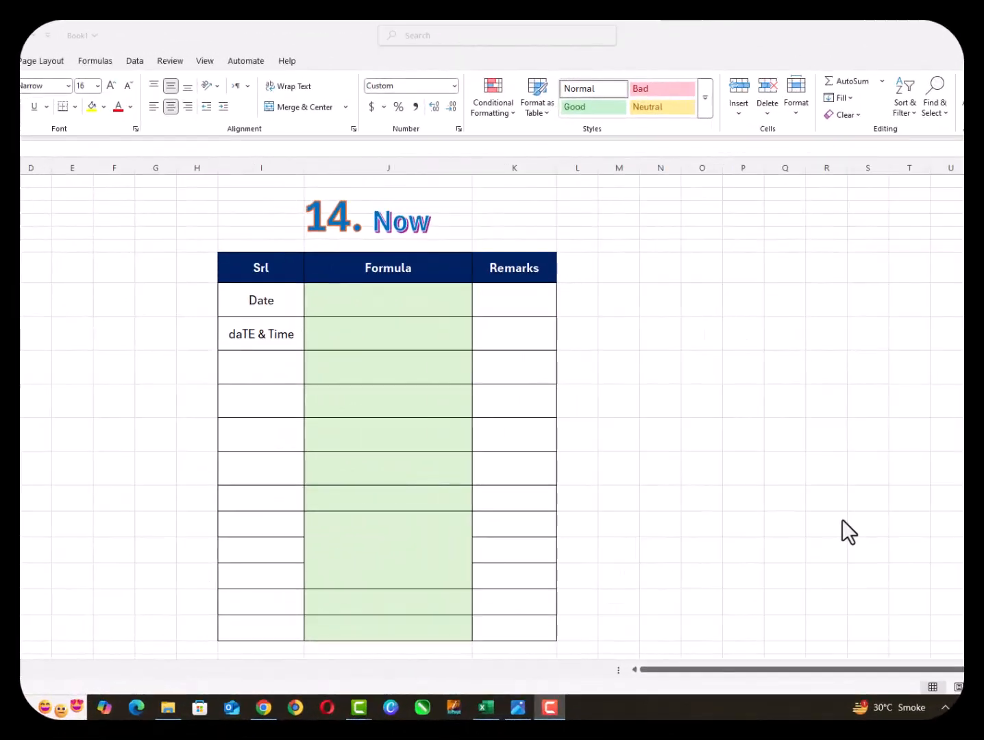
Enter =NOW() in the Formula column of the Date & Time row in the NOW table.
click(381, 336)
text(=)
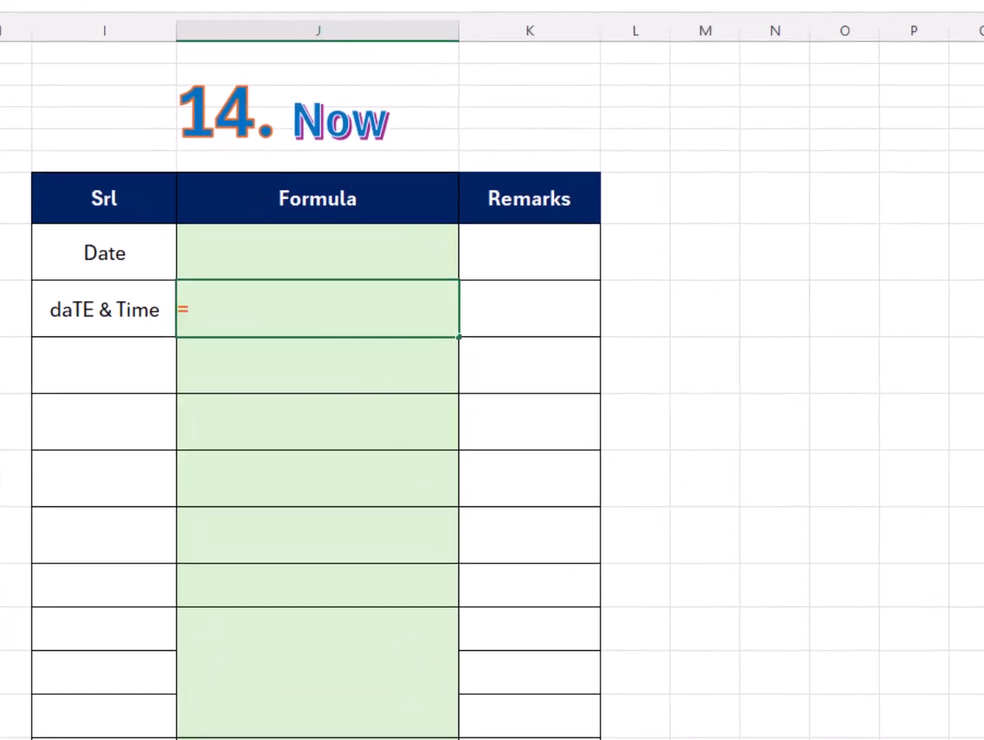
text(now)
key(BackSpace)
key(BackSpace)
key(BackSpace)
text(N)
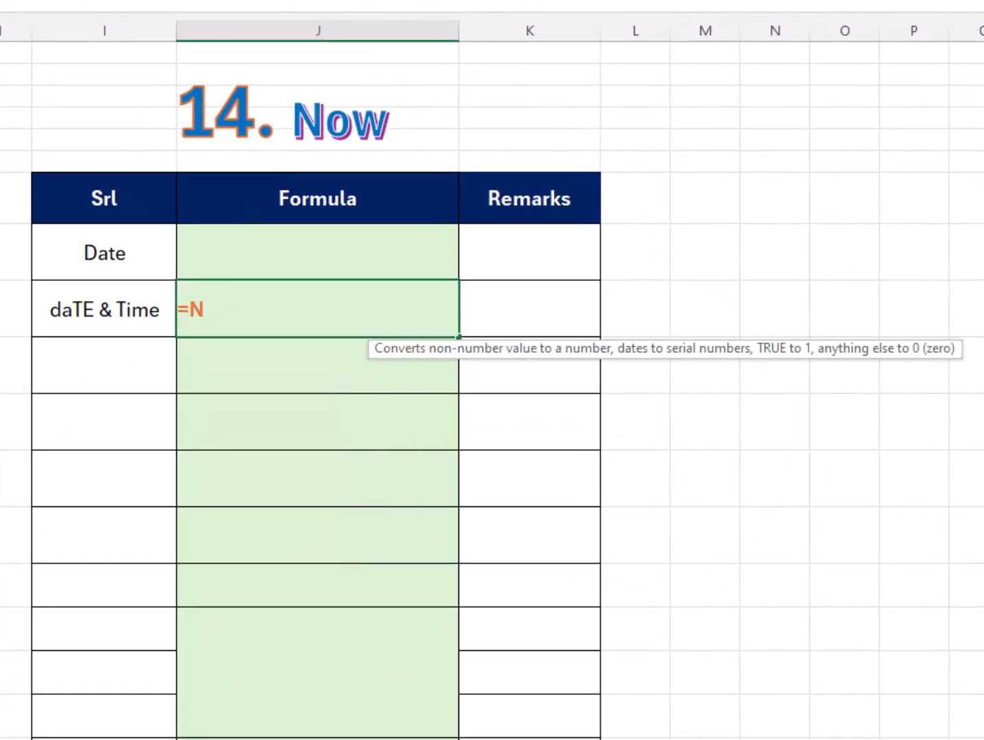
text(OW())
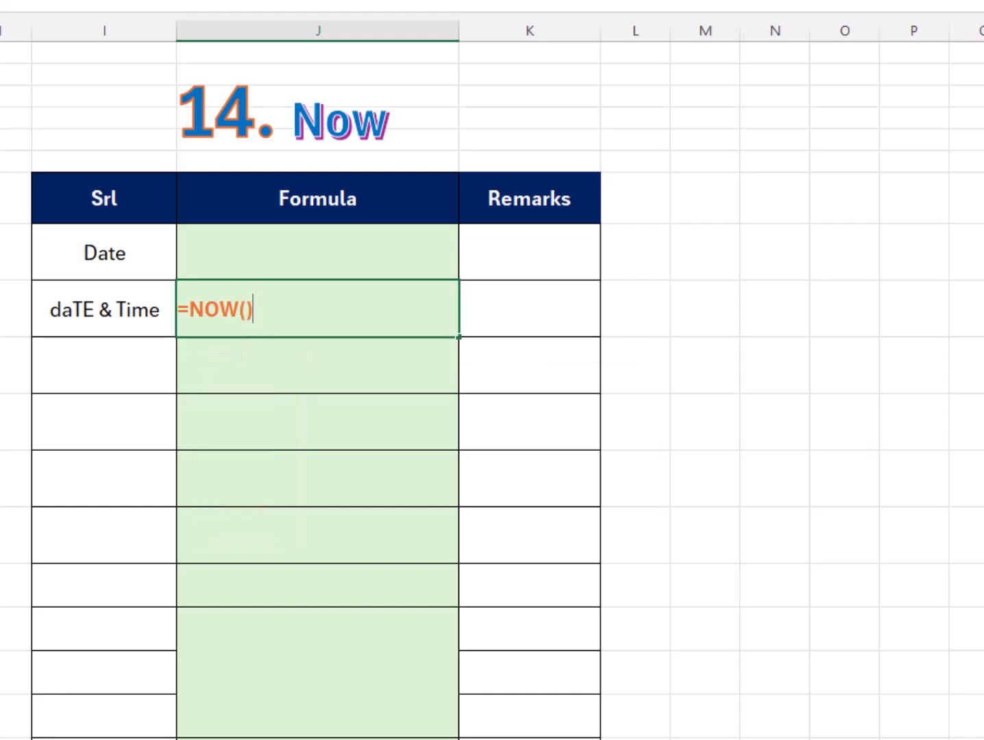
key(Return)
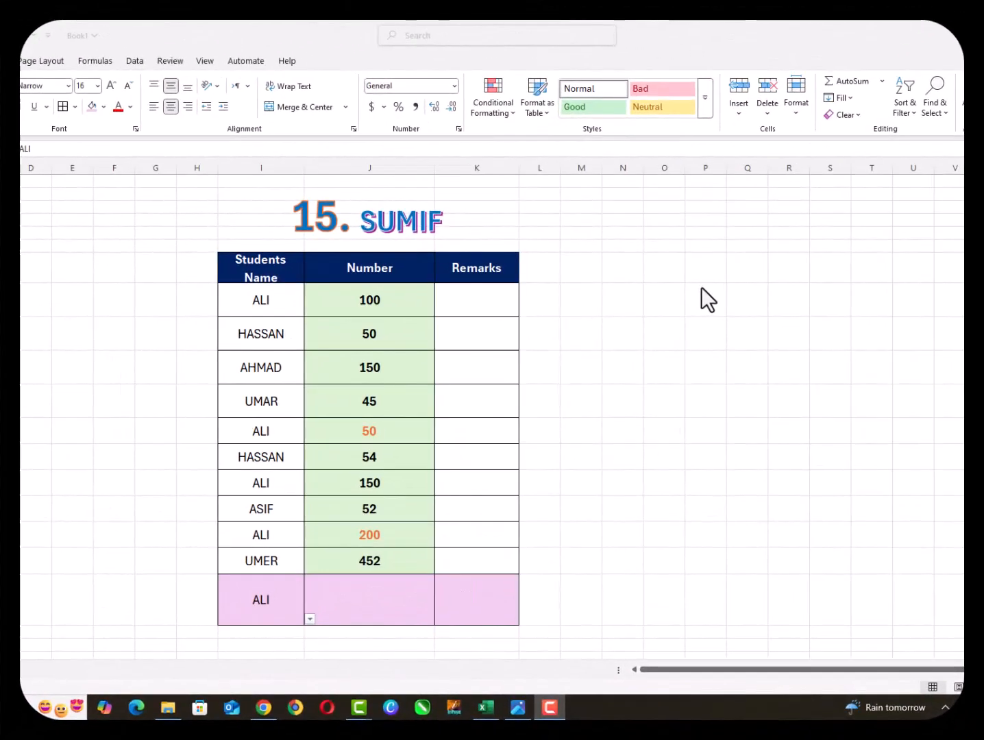
Start a SUMIF formula in the Number column of the SUMIF table's pink bottom row, with the student names I8:I17 as its range.
click(267, 303)
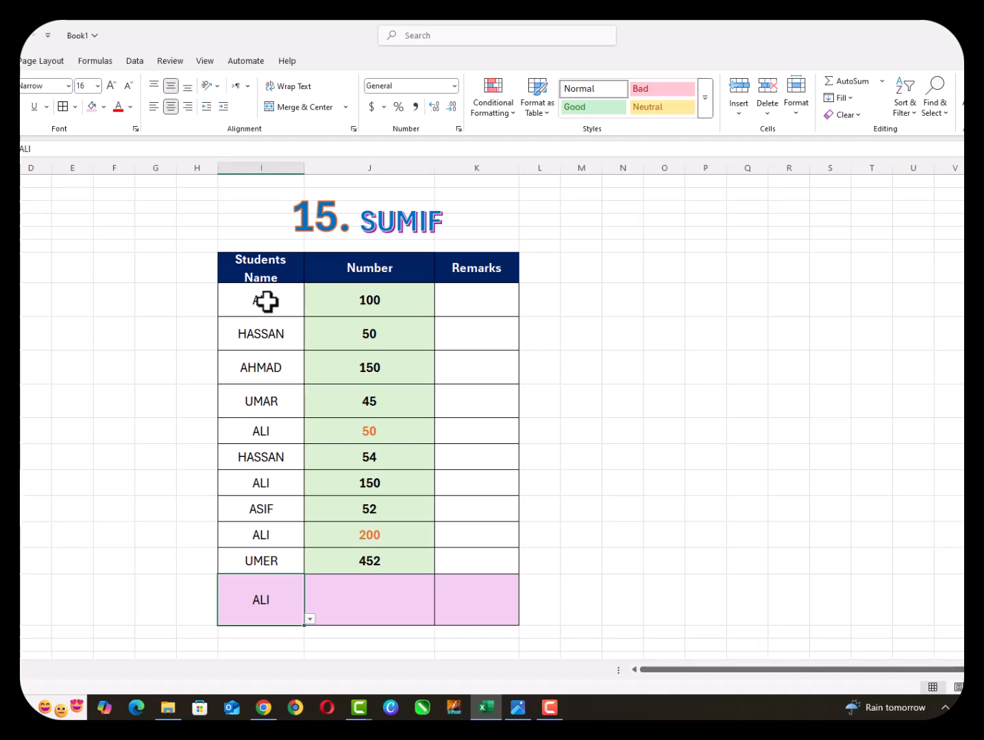
click(363, 602)
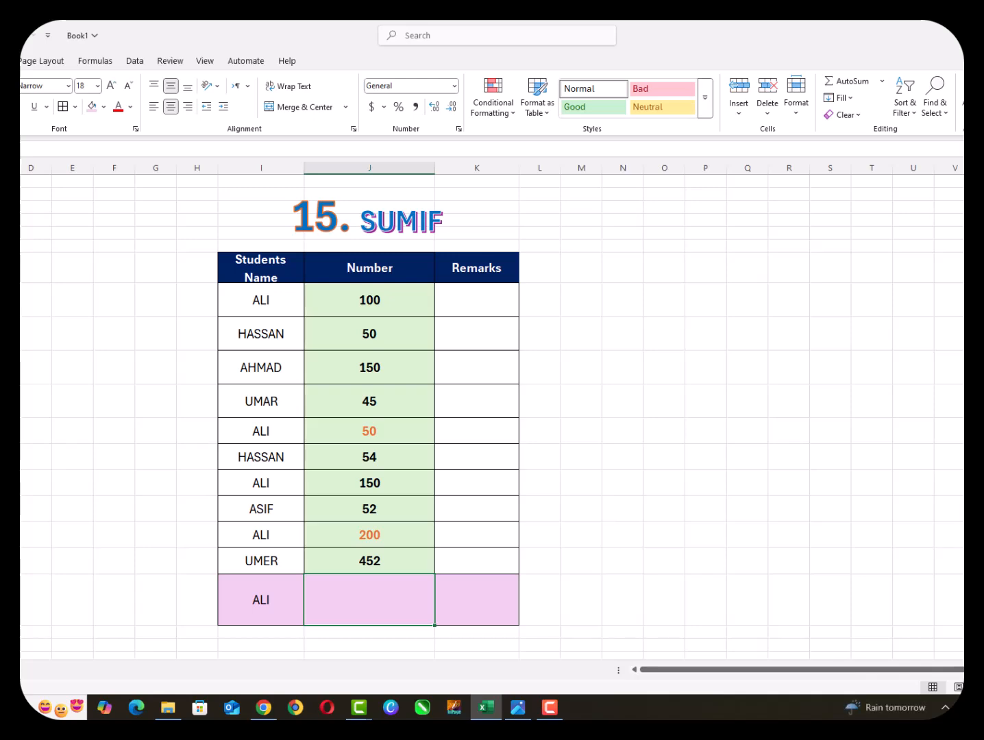
text(=)
text(SUMI)
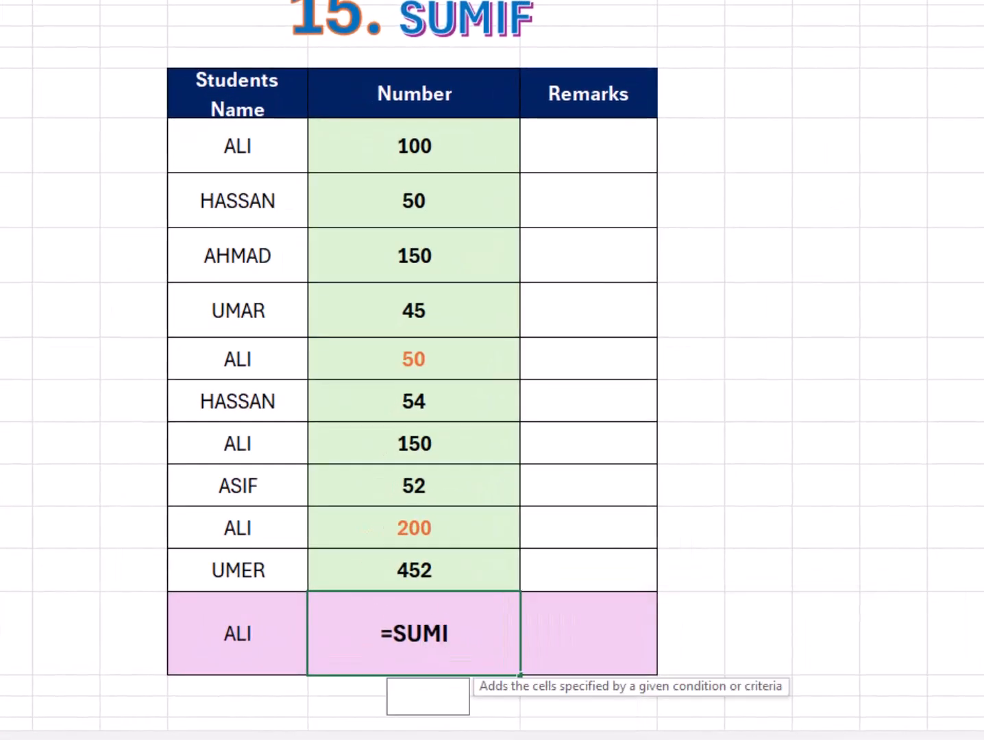
text(F()
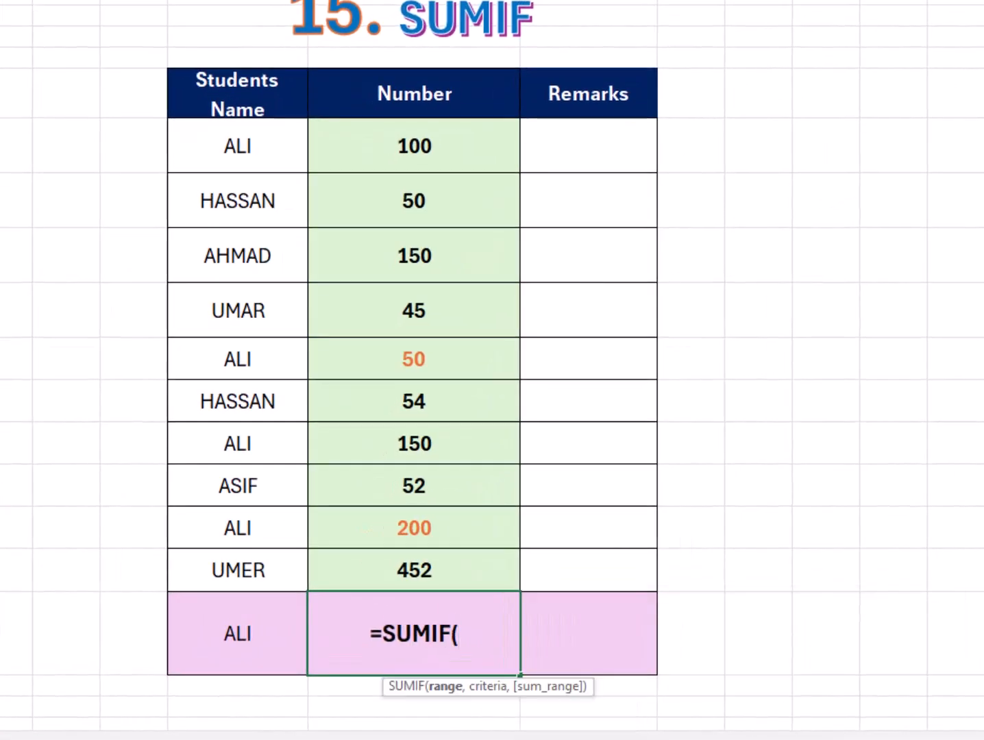
drag(266, 149, 243, 556)
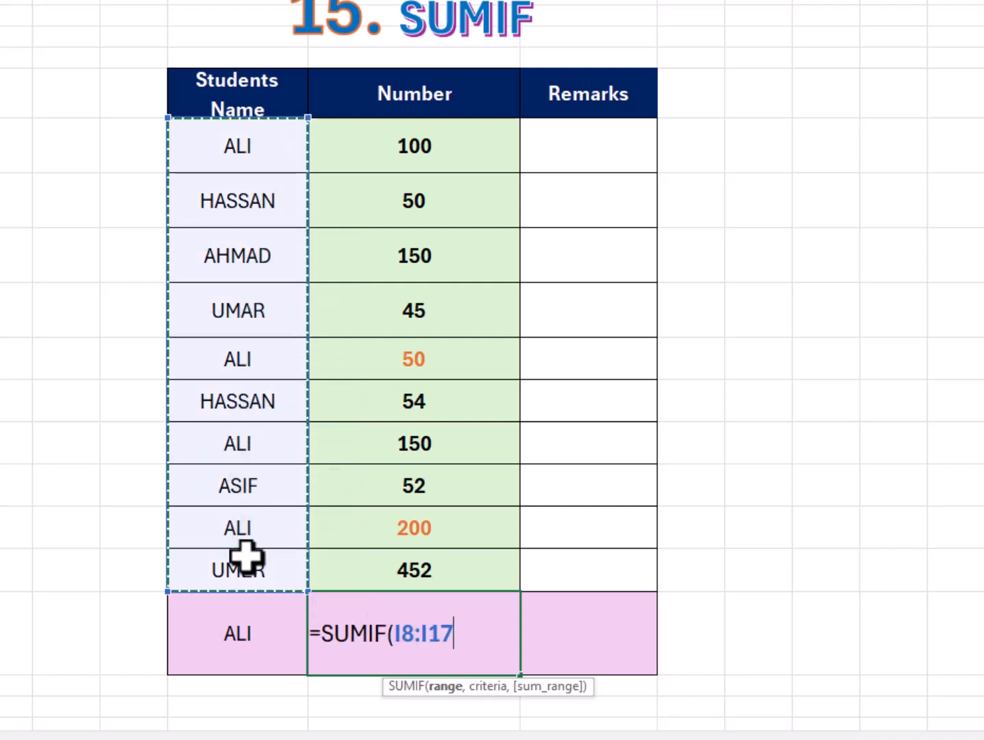
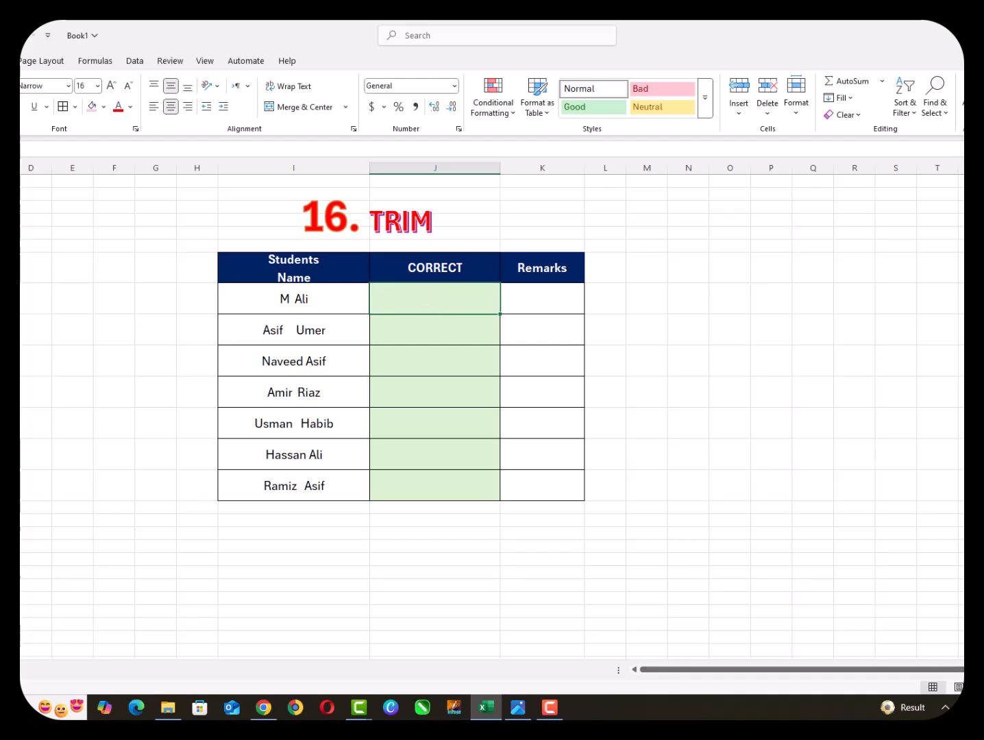
Enter =trim(I8) in the first cell of the CORRECT column in the TRIM table and fill it down the column.
text(=trim)
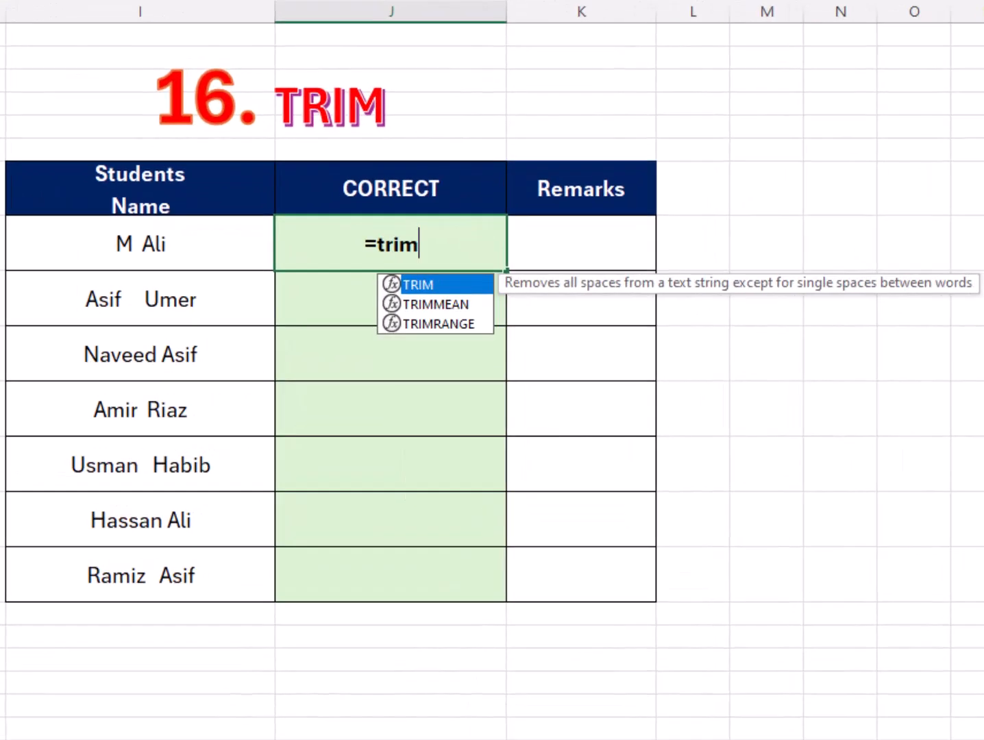
text(()
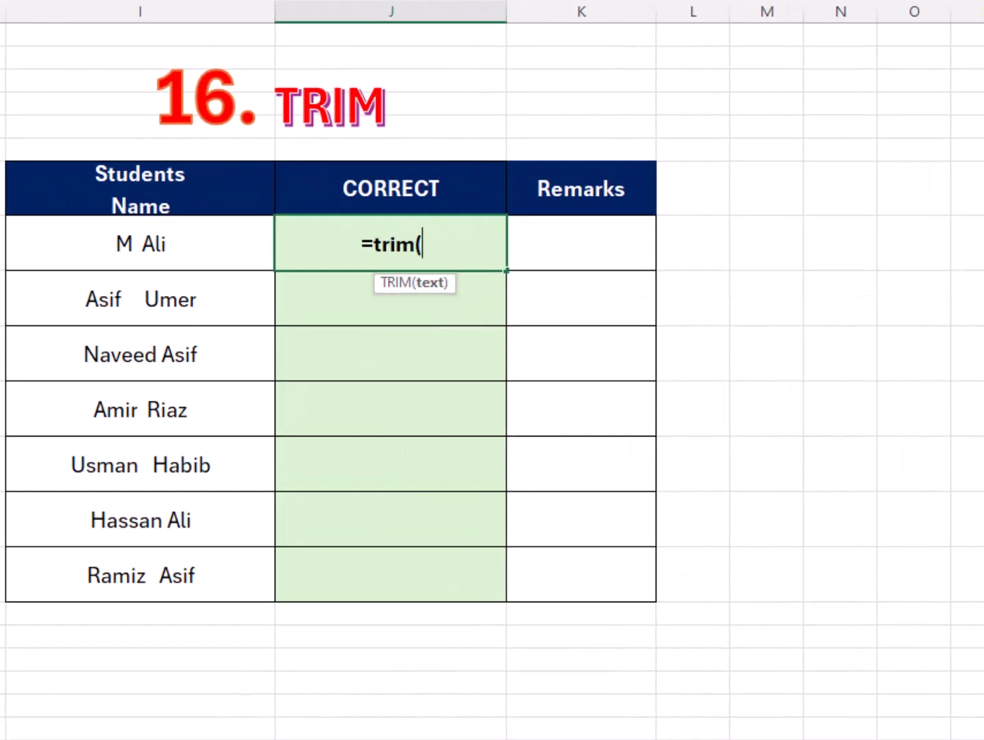
click(156, 241)
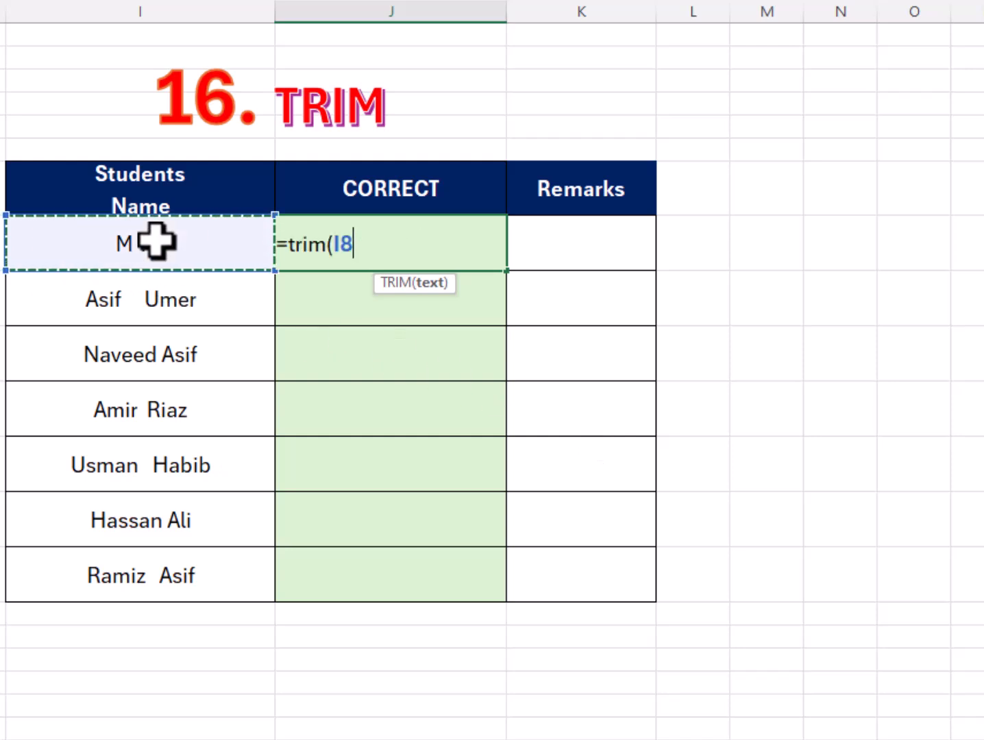
text())
key(Return)
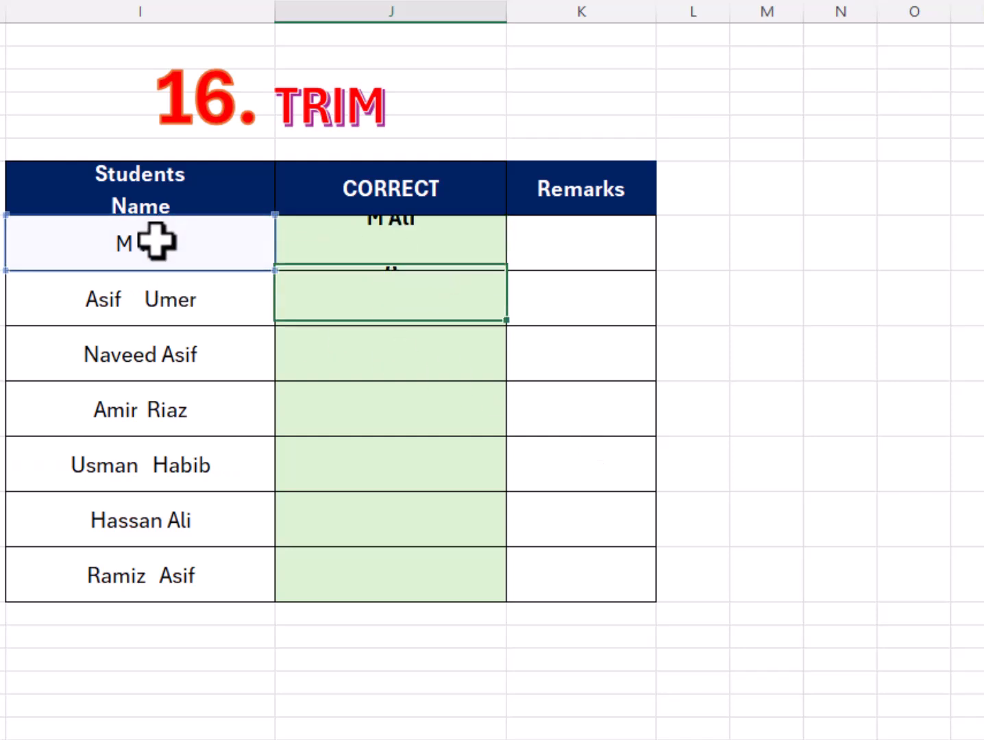
click(488, 261)
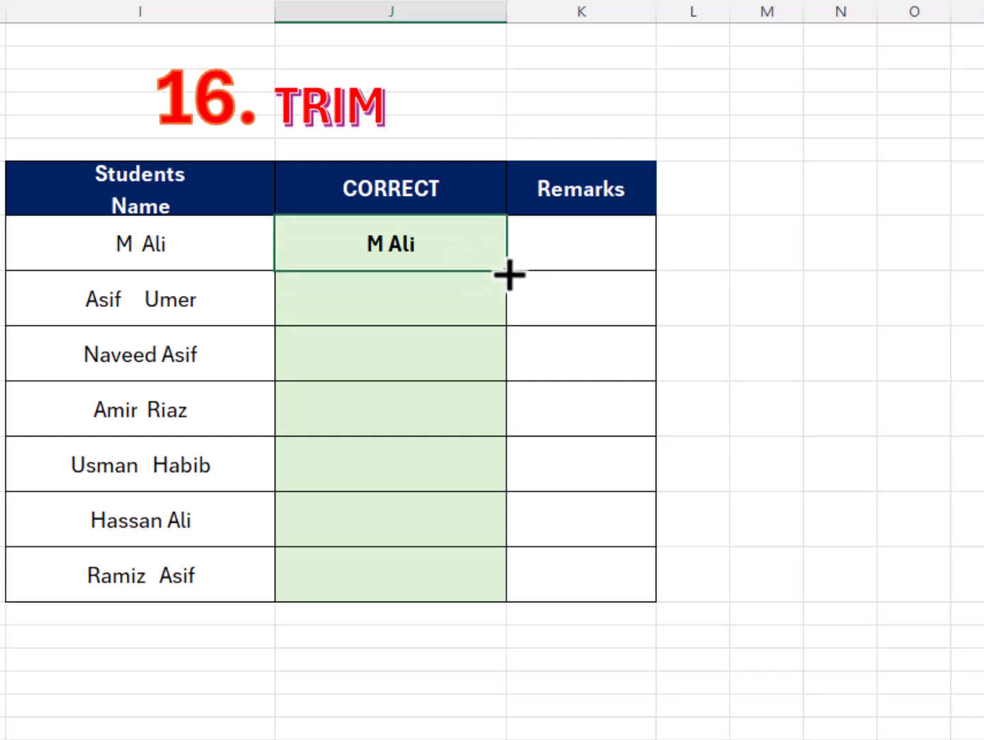
double_click(508, 274)
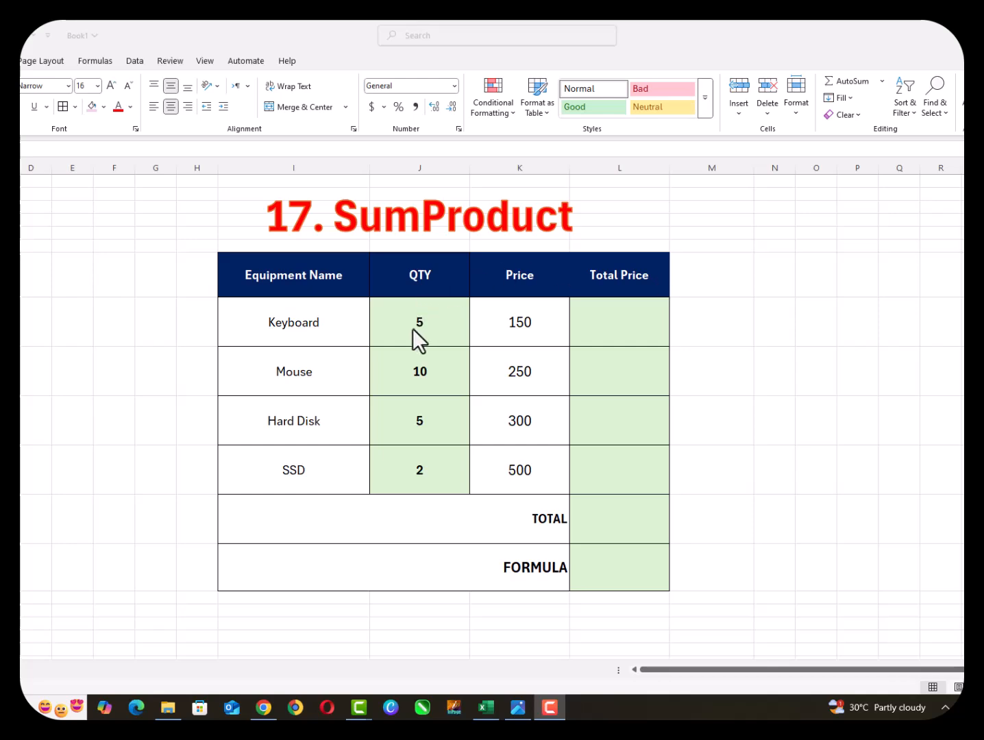
Enter =J8*K8 as the Keyboard row's Total Price in the SumProduct table and fill it down through the SSD row.
click(630, 320)
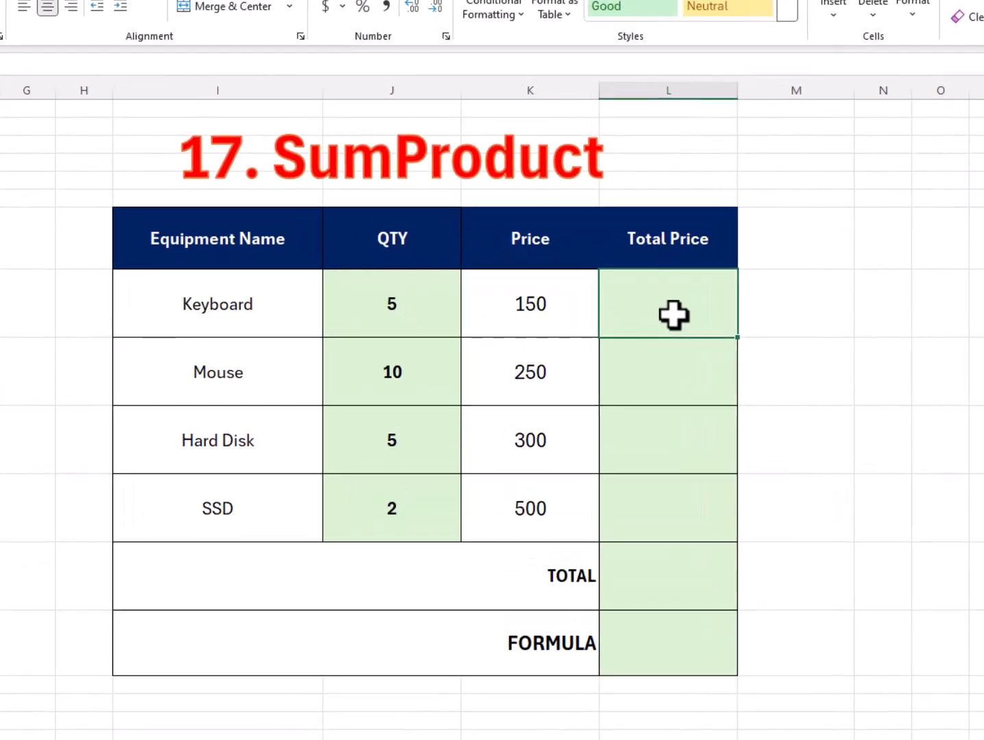
text(=)
click(424, 295)
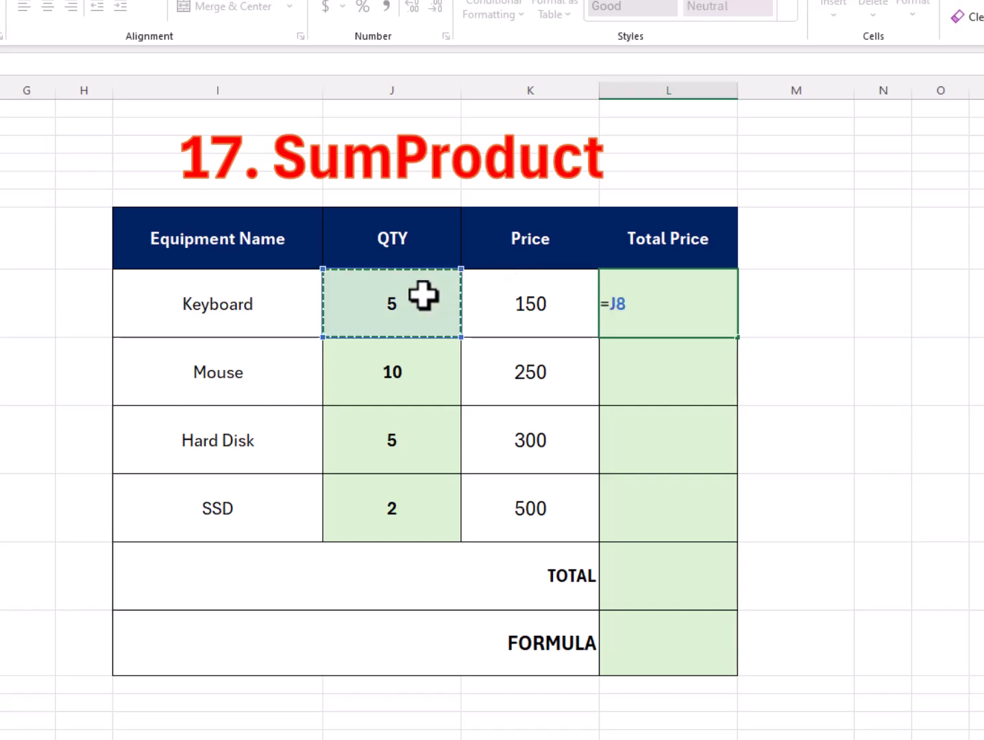
text(*)
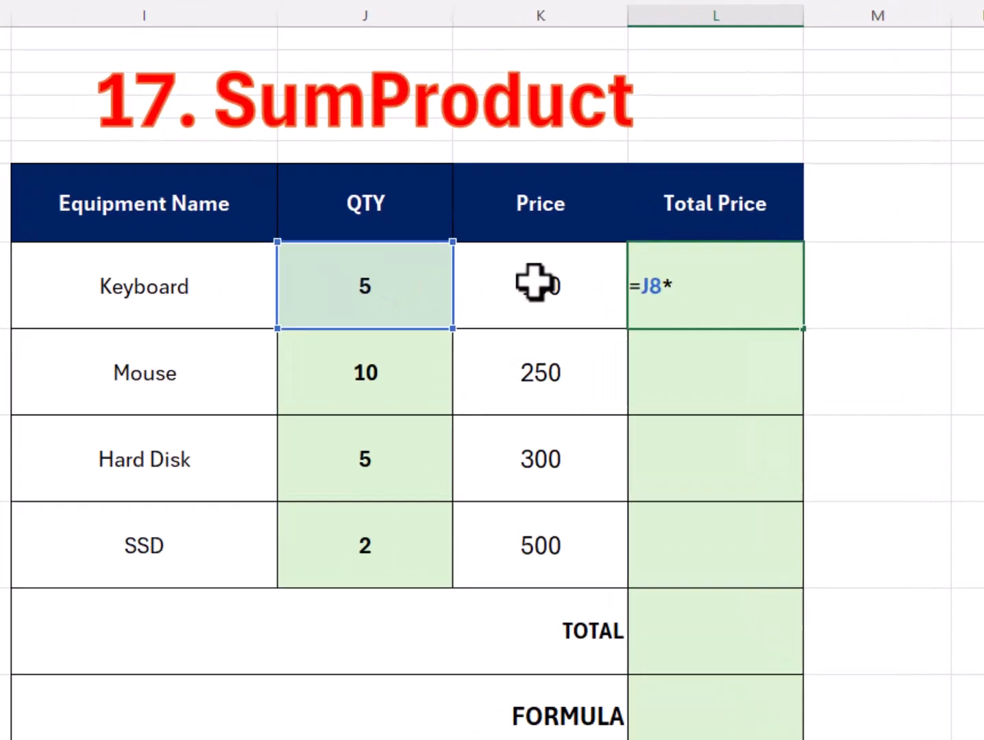
click(538, 283)
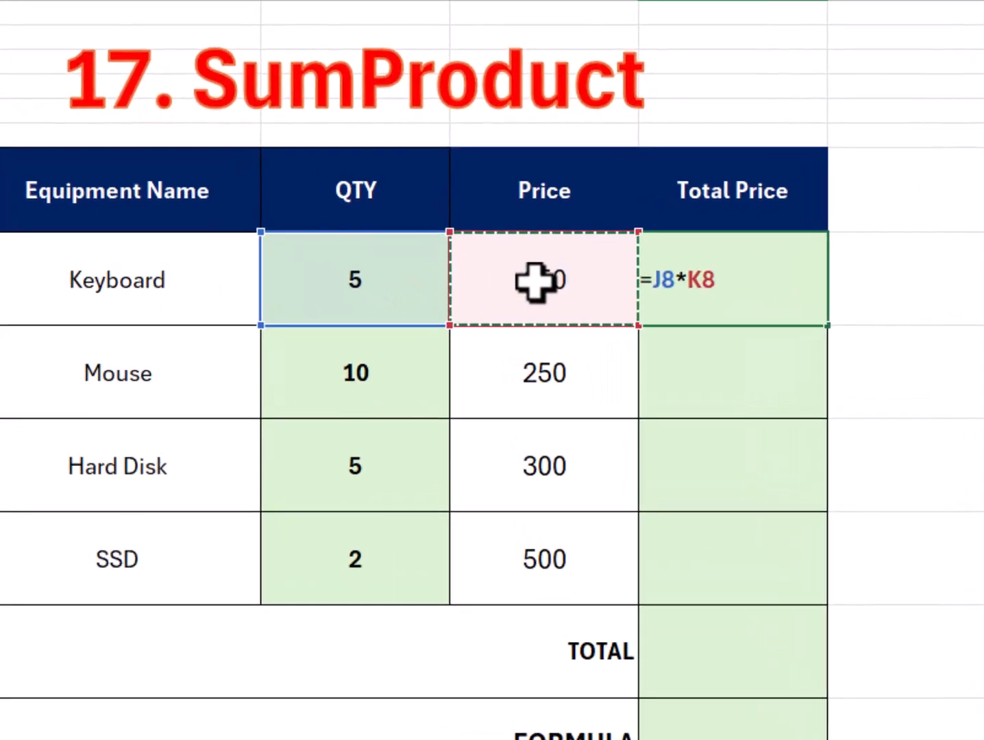
key(Return)
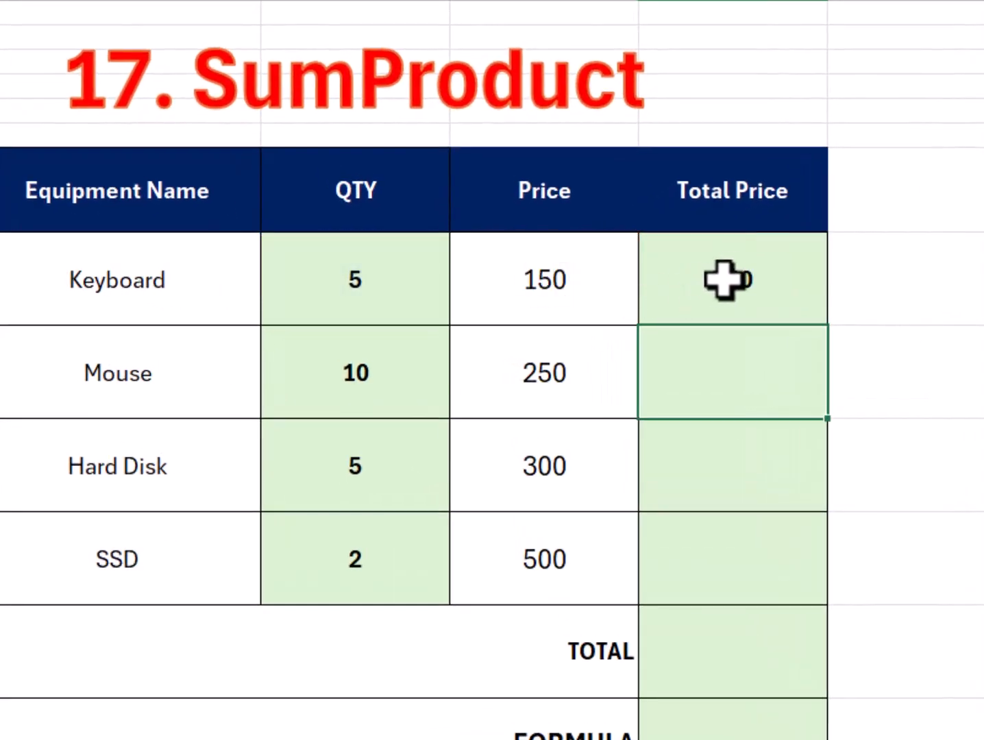
drag(726, 280, 765, 544)
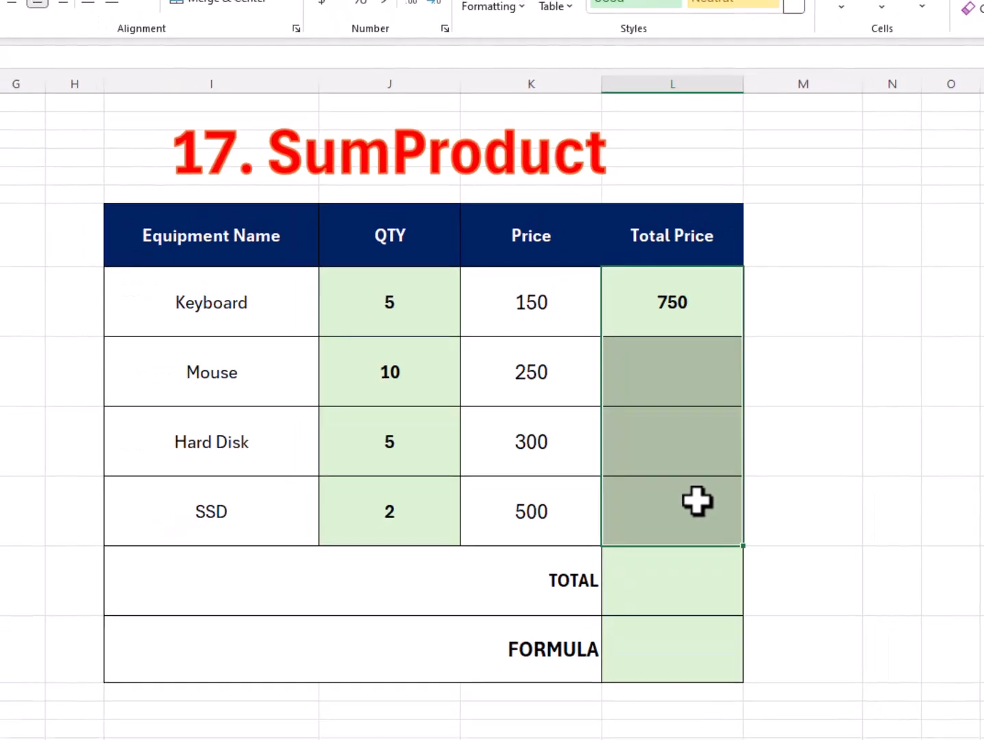
key(ctrl+d)
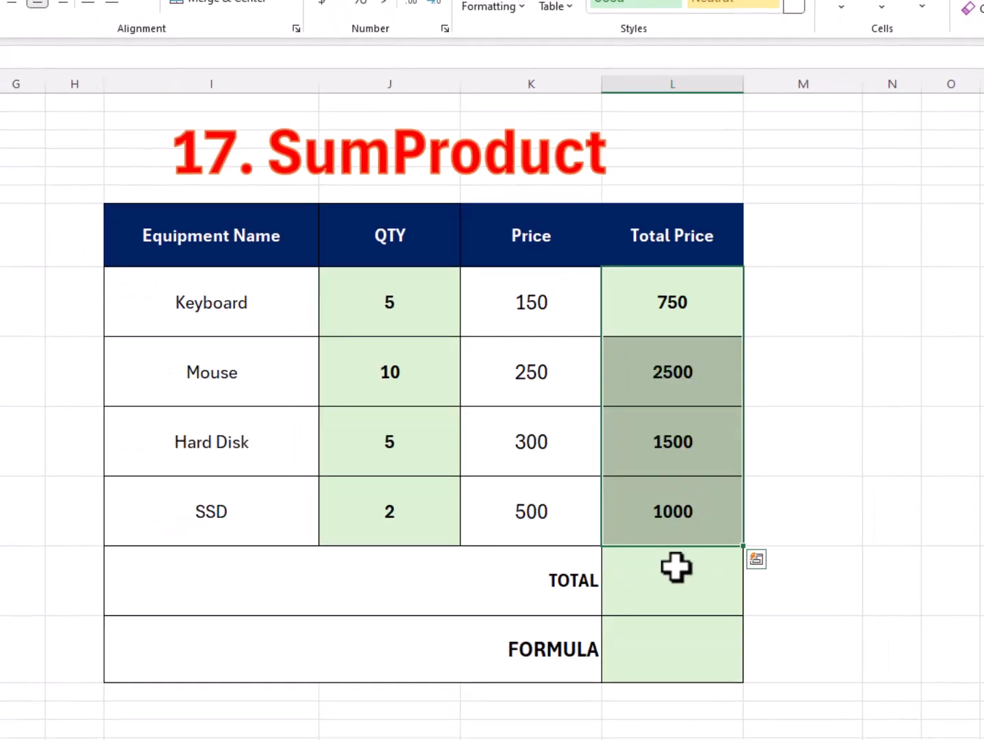
Sum the Total Price values with =SUM(L8:L11) in the TOTAL row.
click(676, 568)
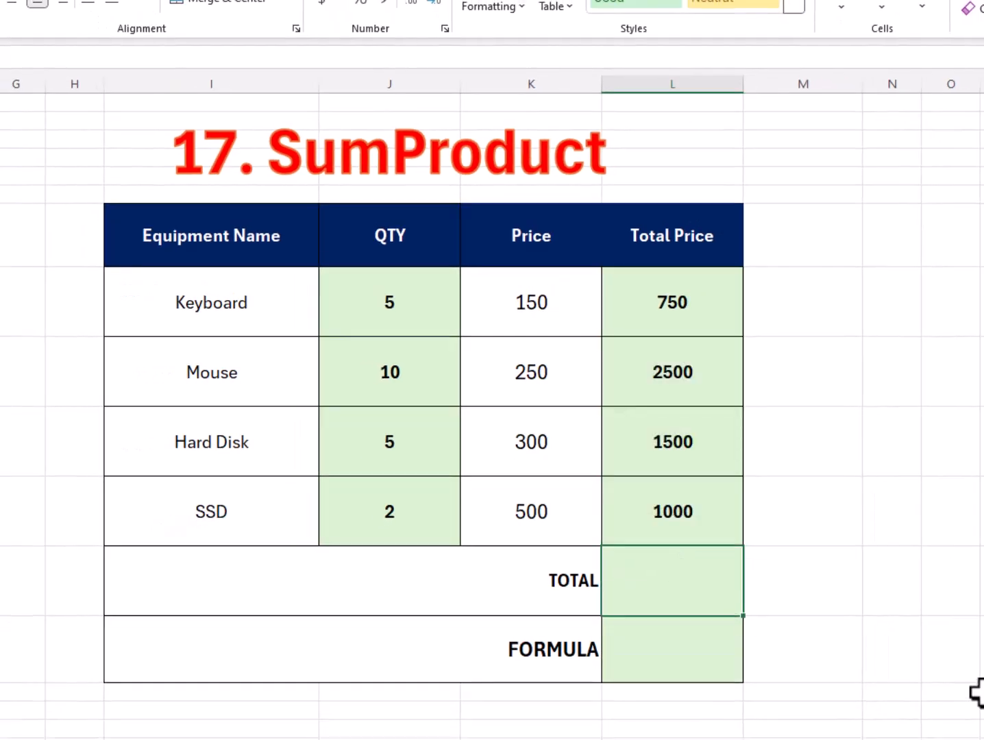
key(alt+equal)
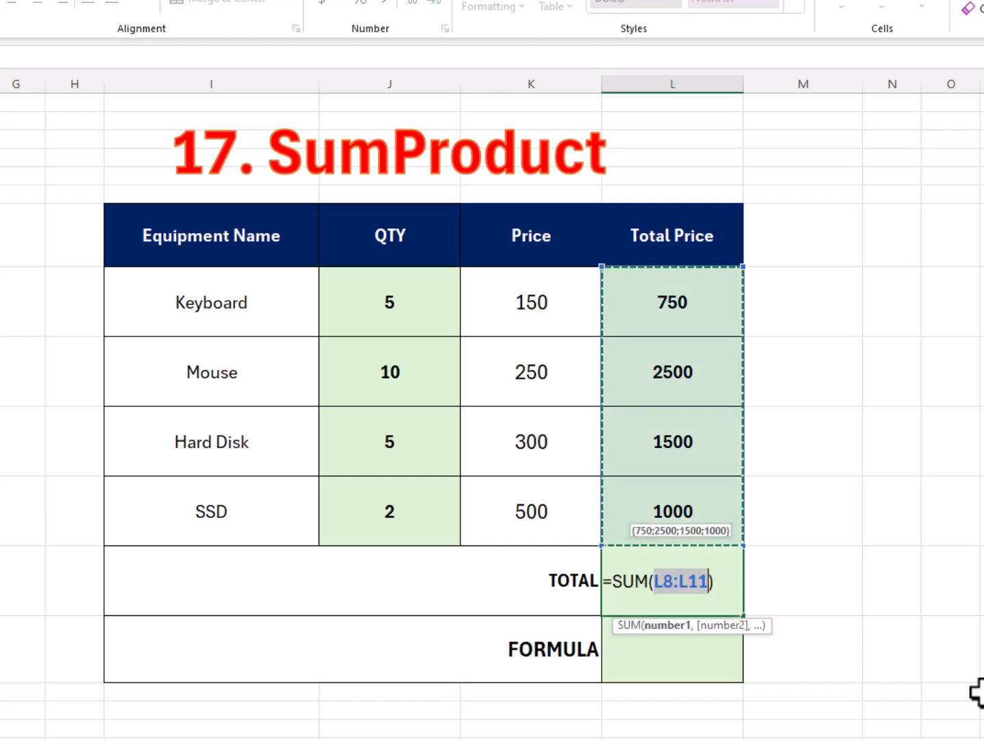
key(Return)
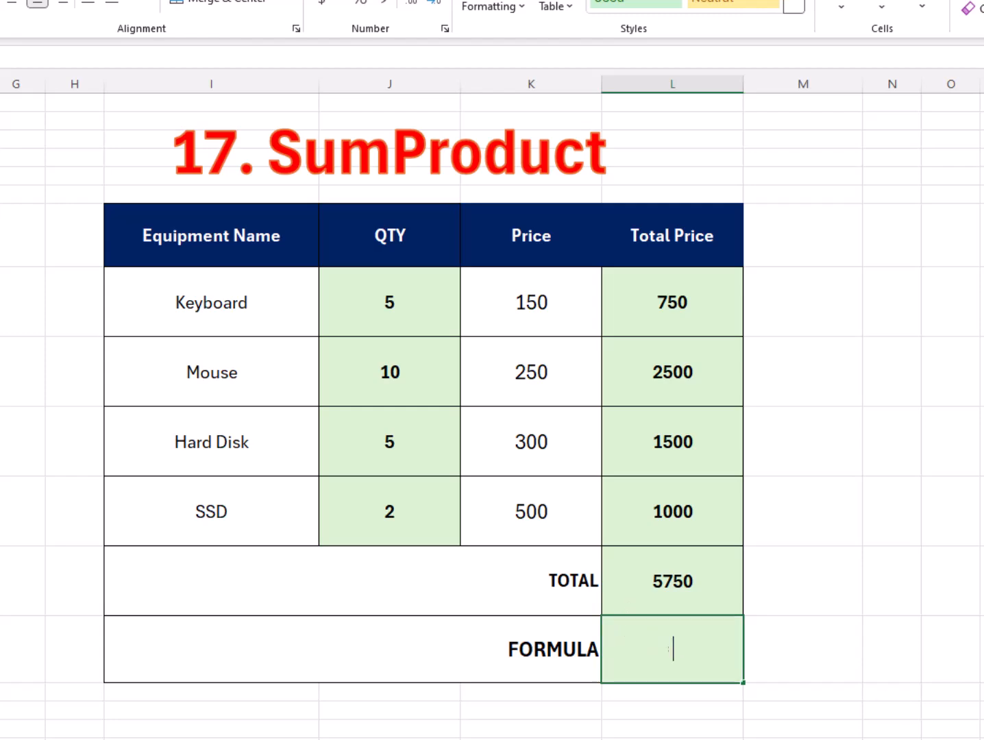
Enter =SUMPRODUCT(J8:J11,K8:K11) in the FORMULA row to multiply and add the quantities and prices.
text(=SUMPRO)
text(DUCT()
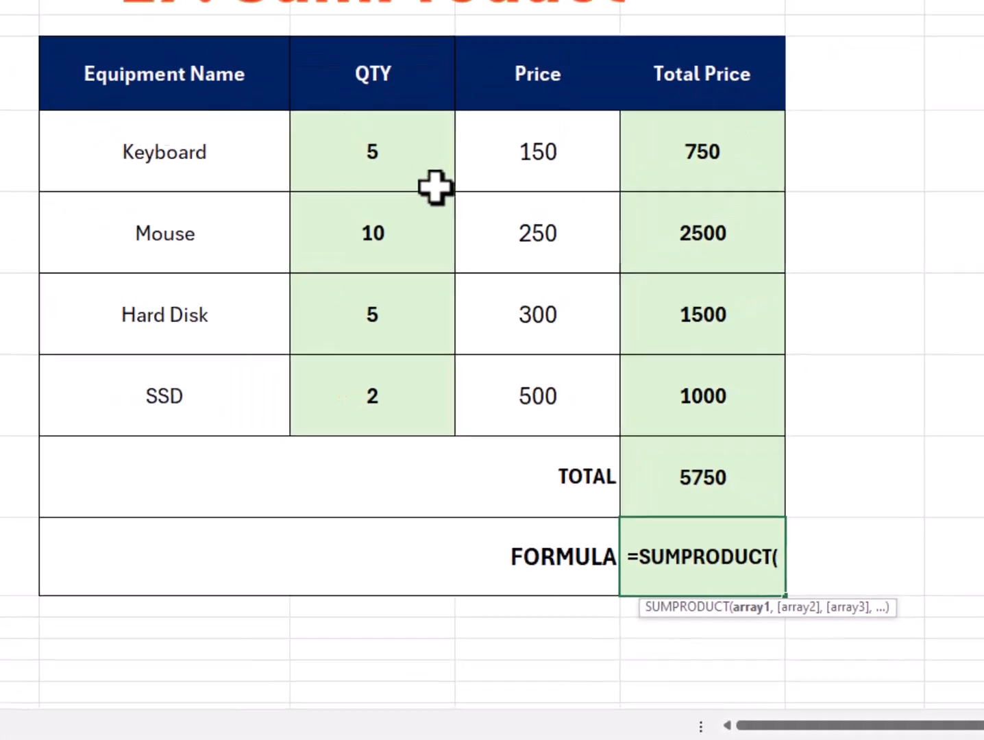
drag(406, 150, 412, 369)
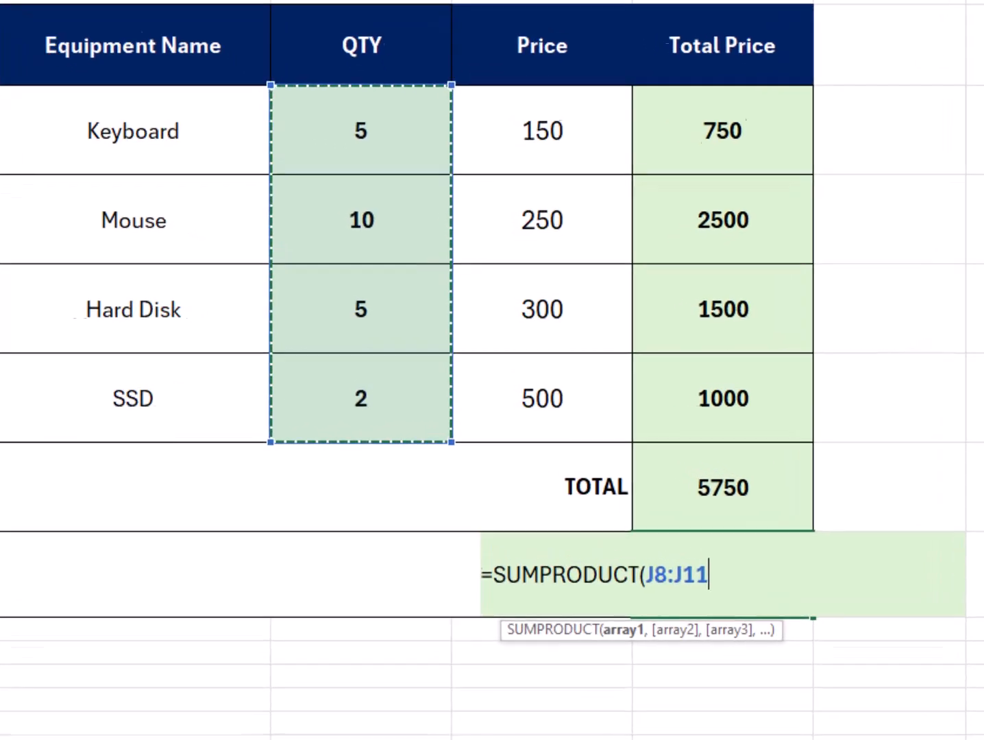
text(,)
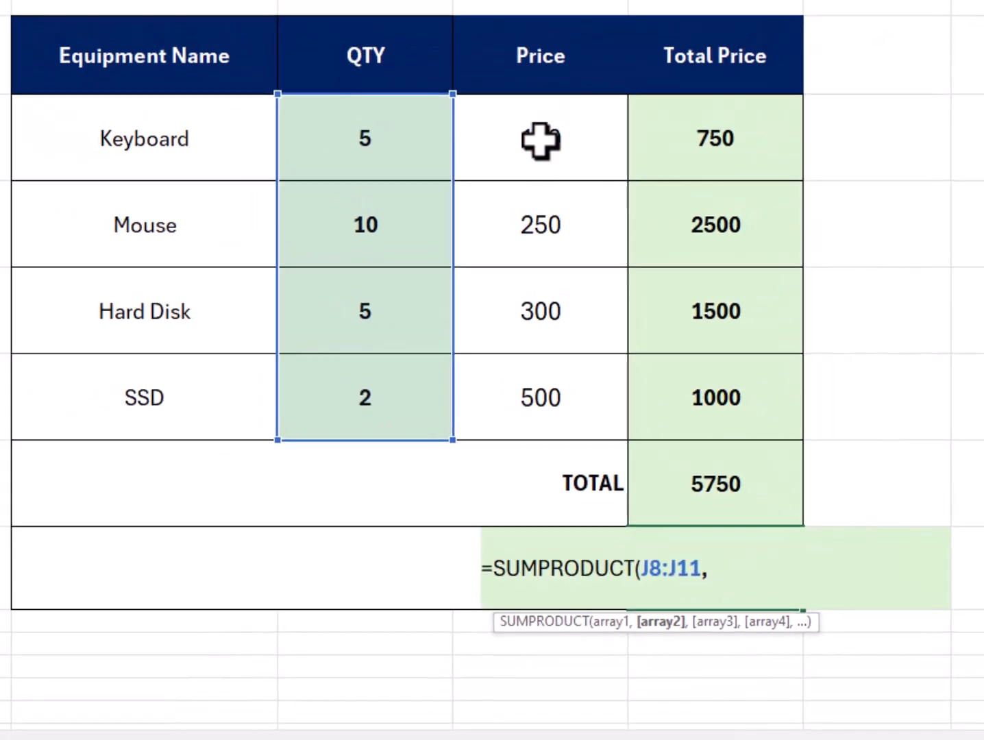
drag(541, 142, 543, 378)
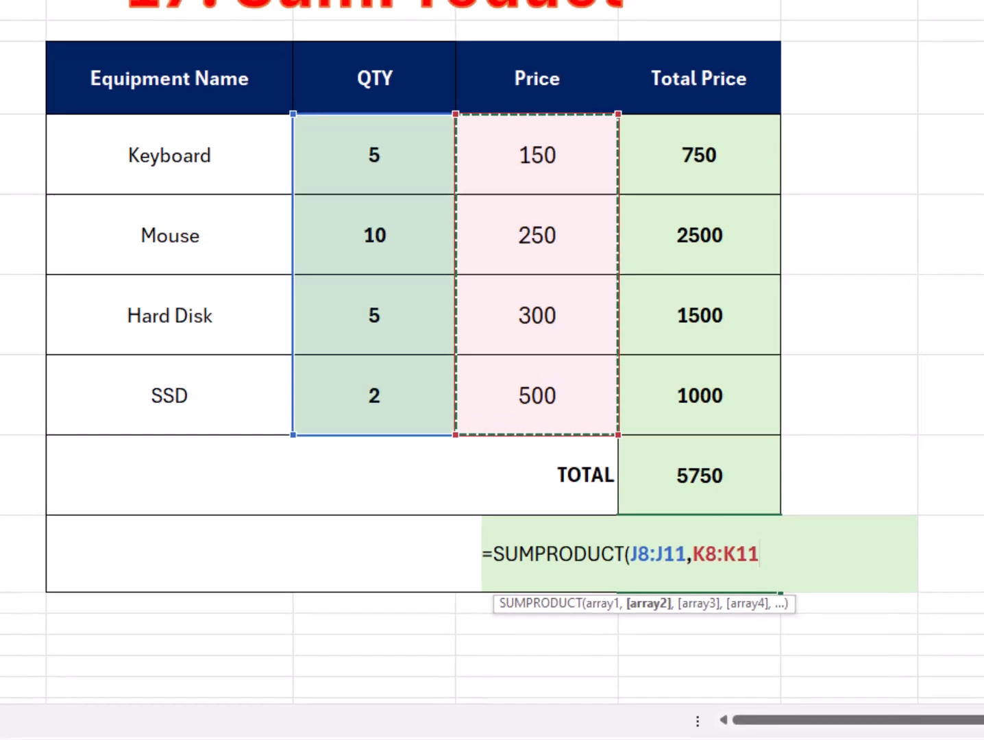
text())
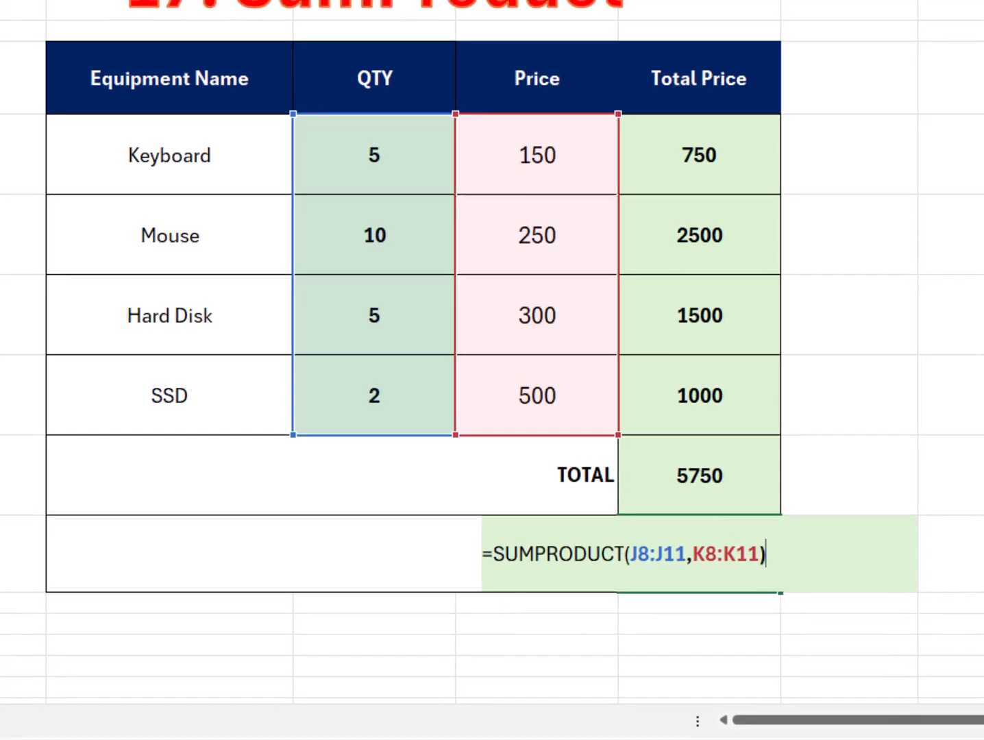
key(Return)
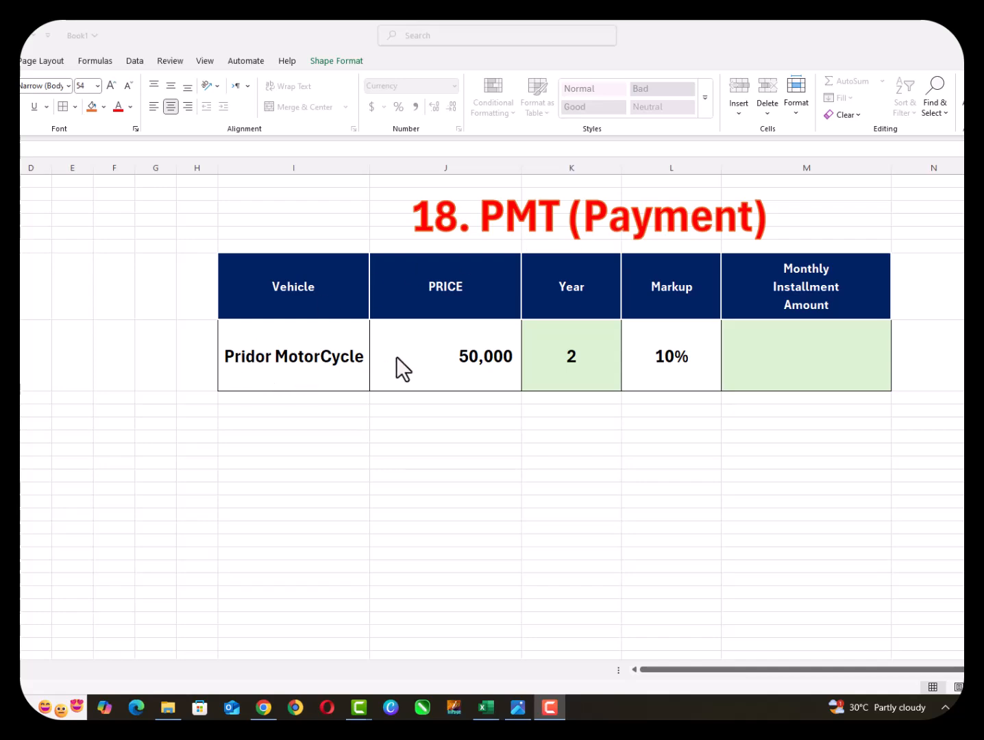
click(336, 359)
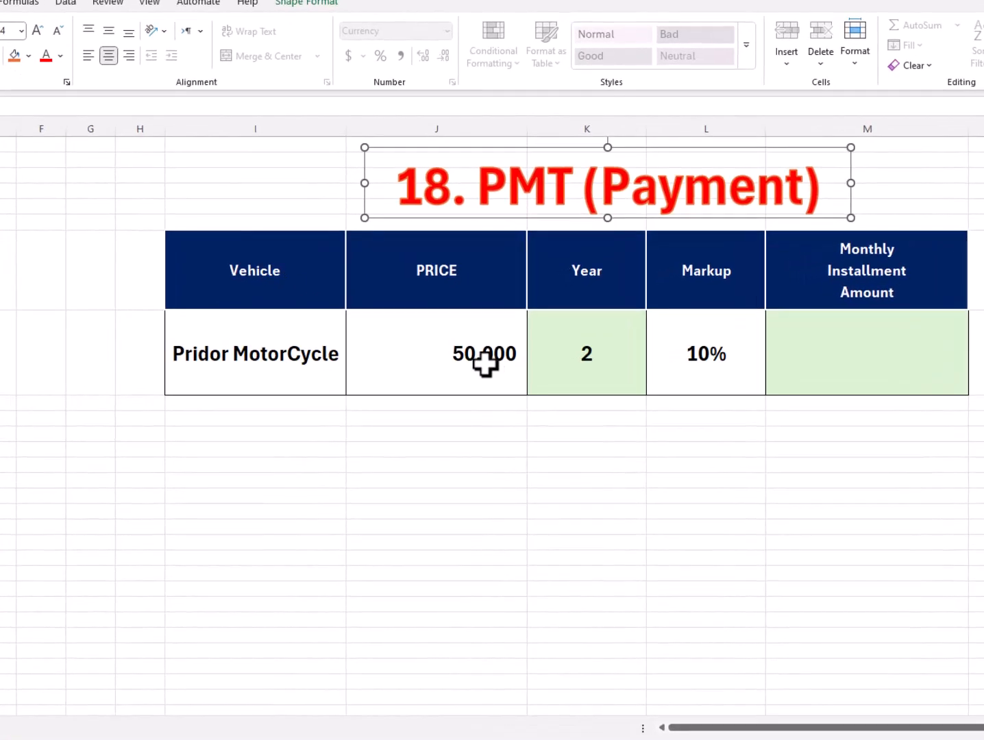
click(486, 363)
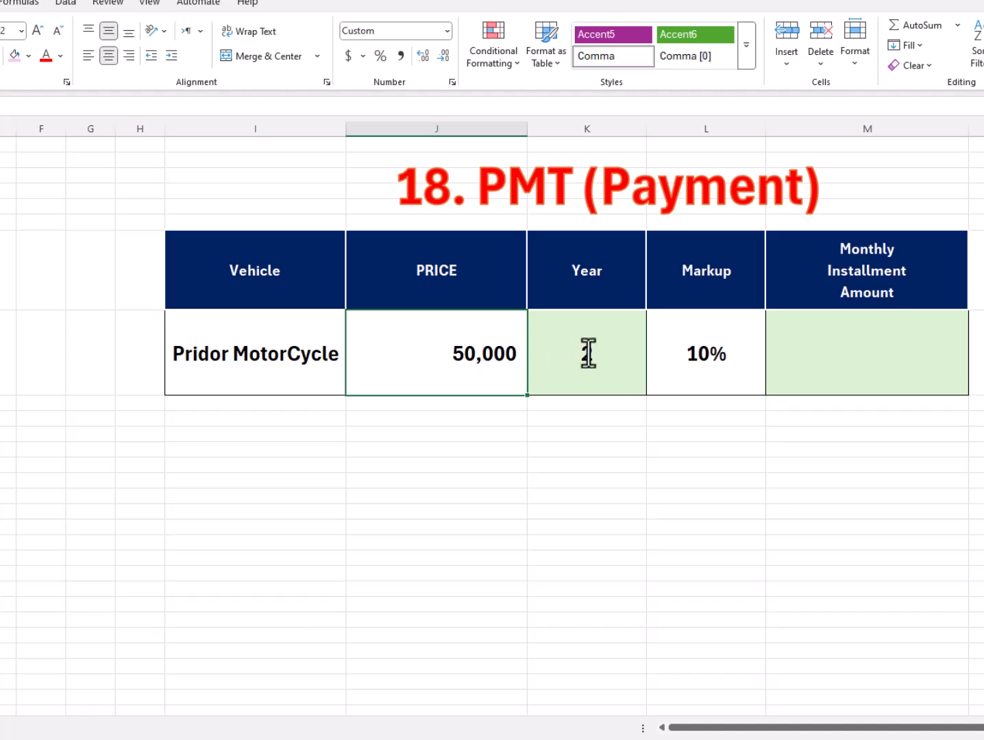
click(612, 356)
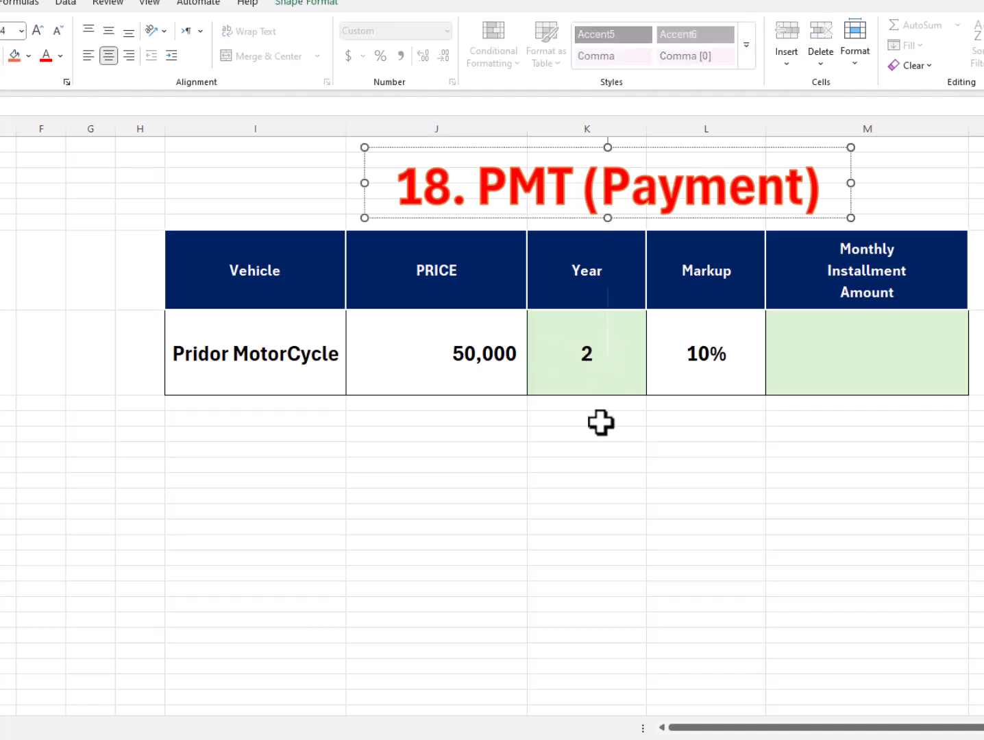
Calculate the motorcycle's Monthly Installment Amount with =PMT(L8/12,K8*12,J8).
click(733, 388)
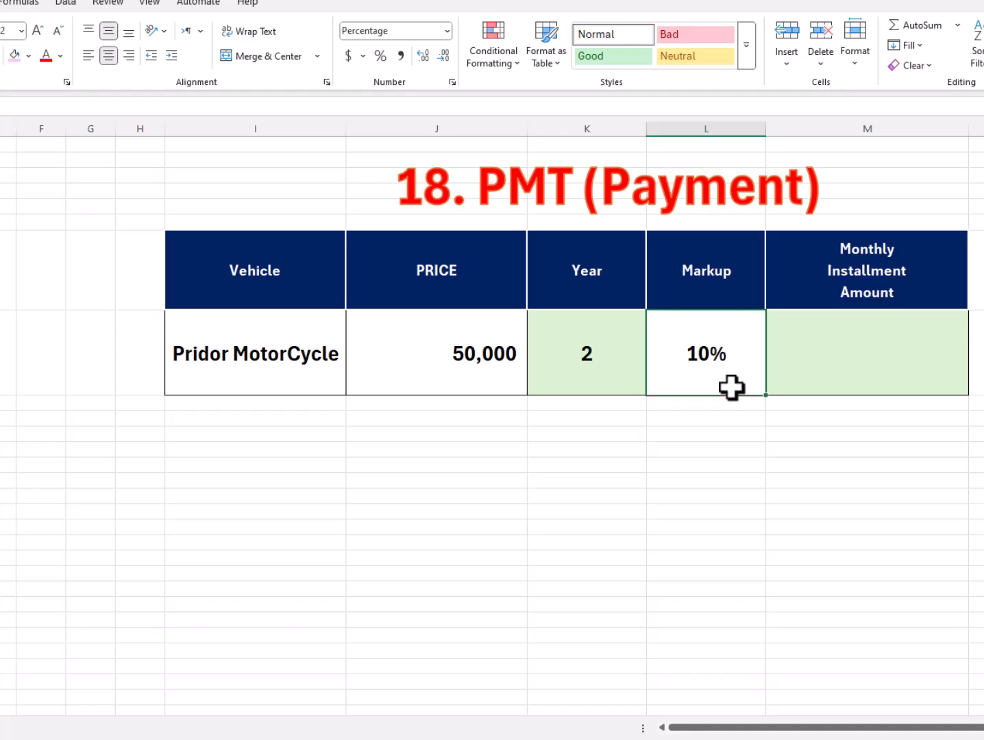
click(855, 370)
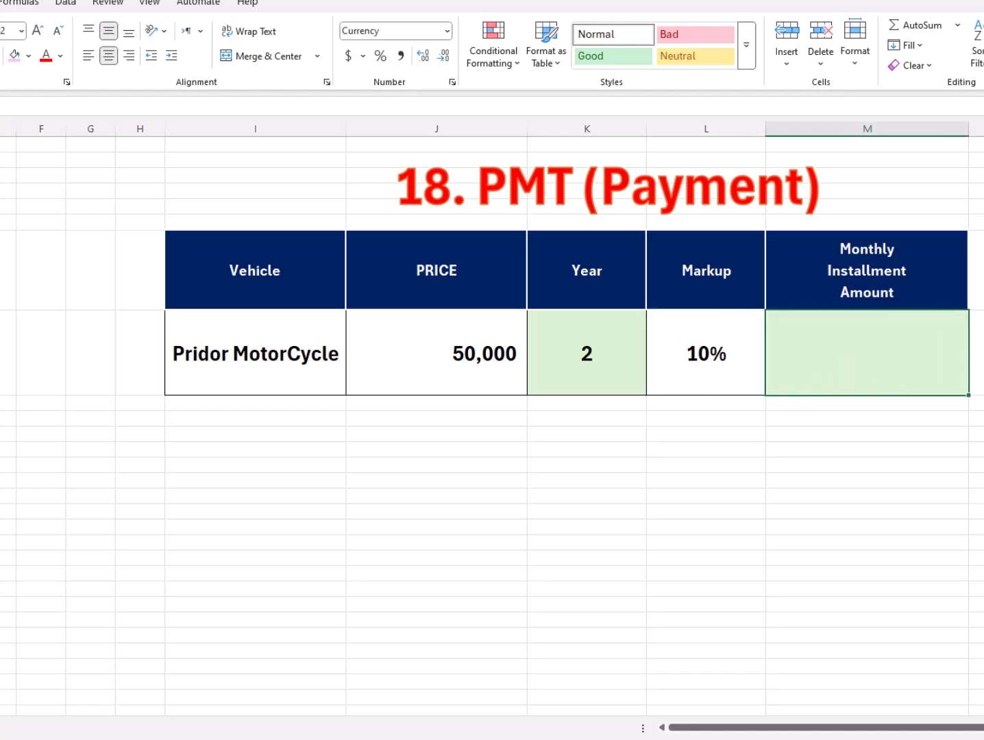
text(=PMT()
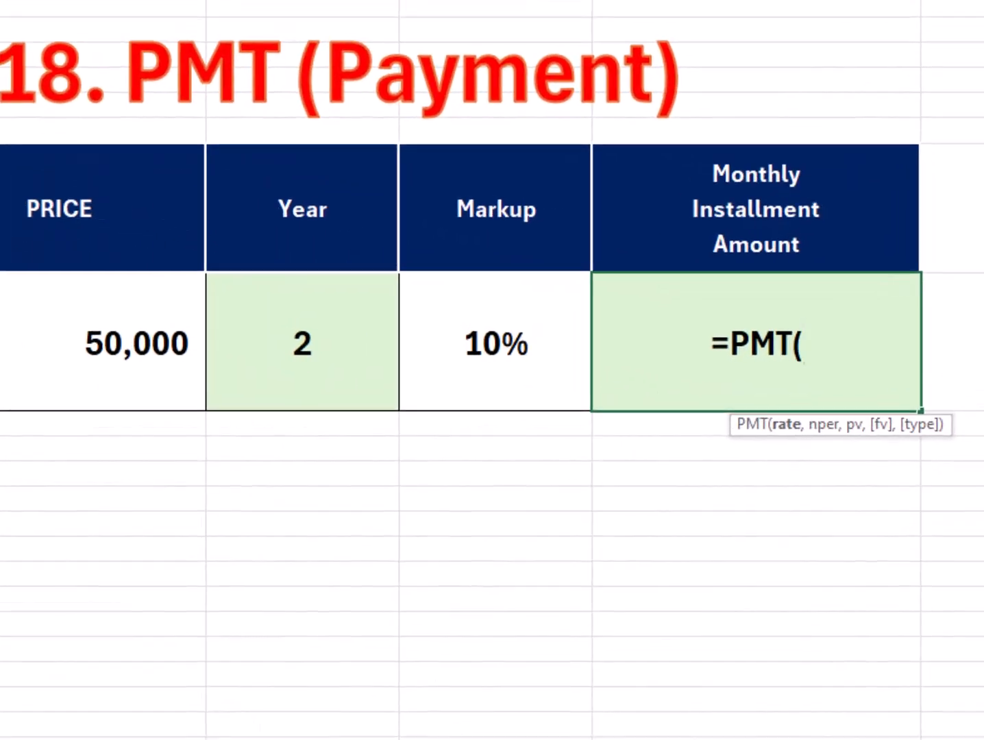
click(520, 374)
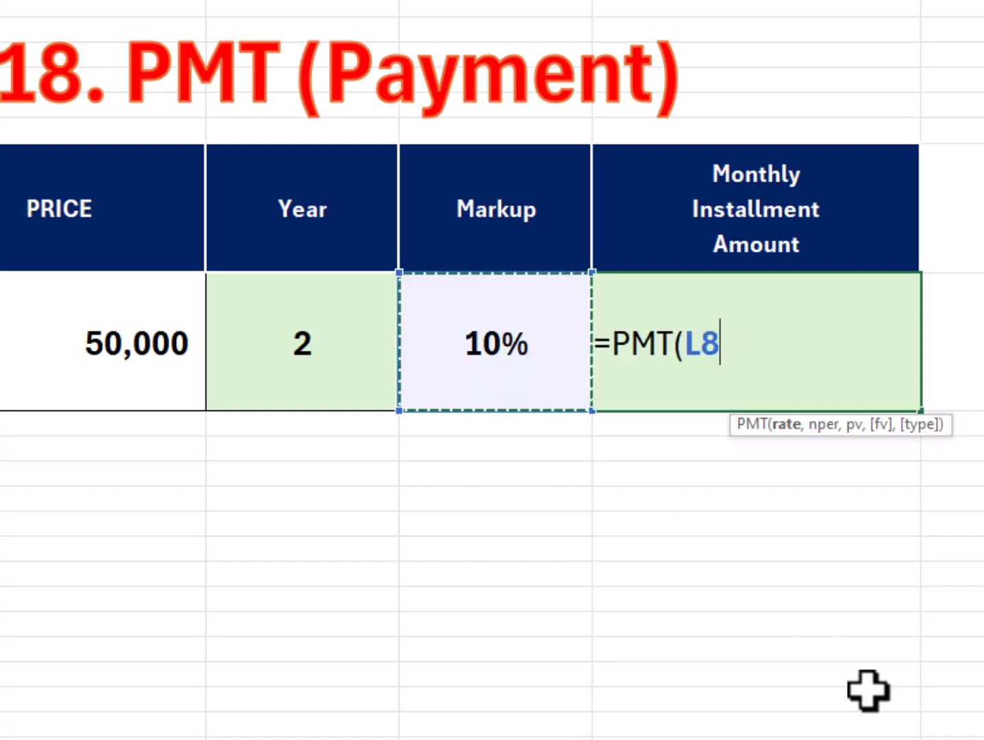
text(/12,)
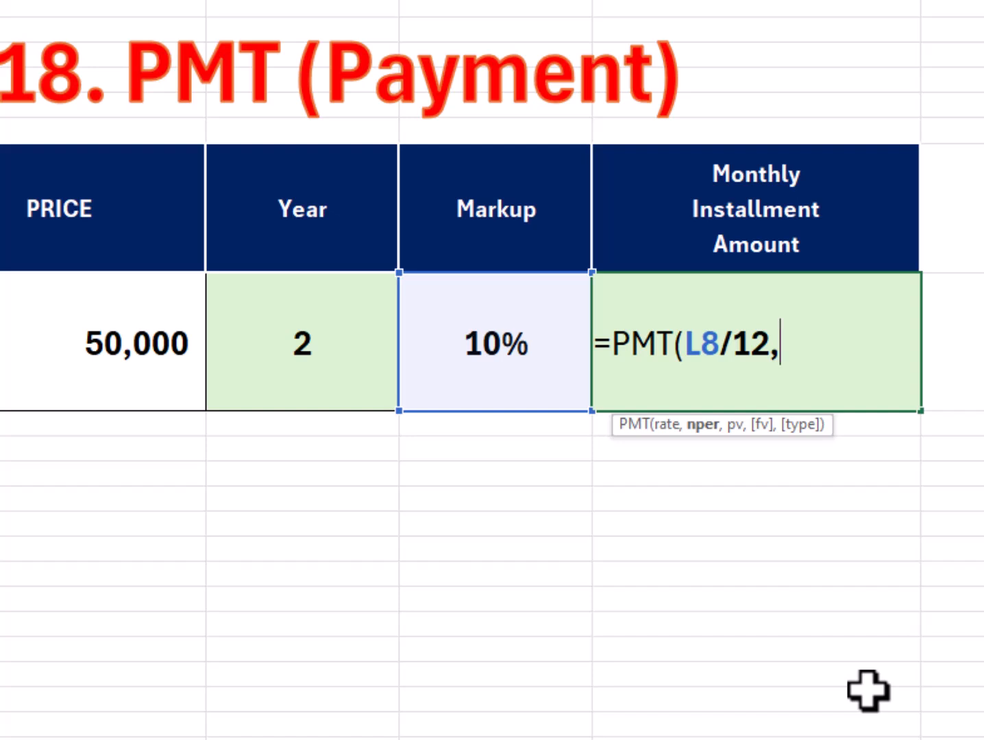
click(310, 388)
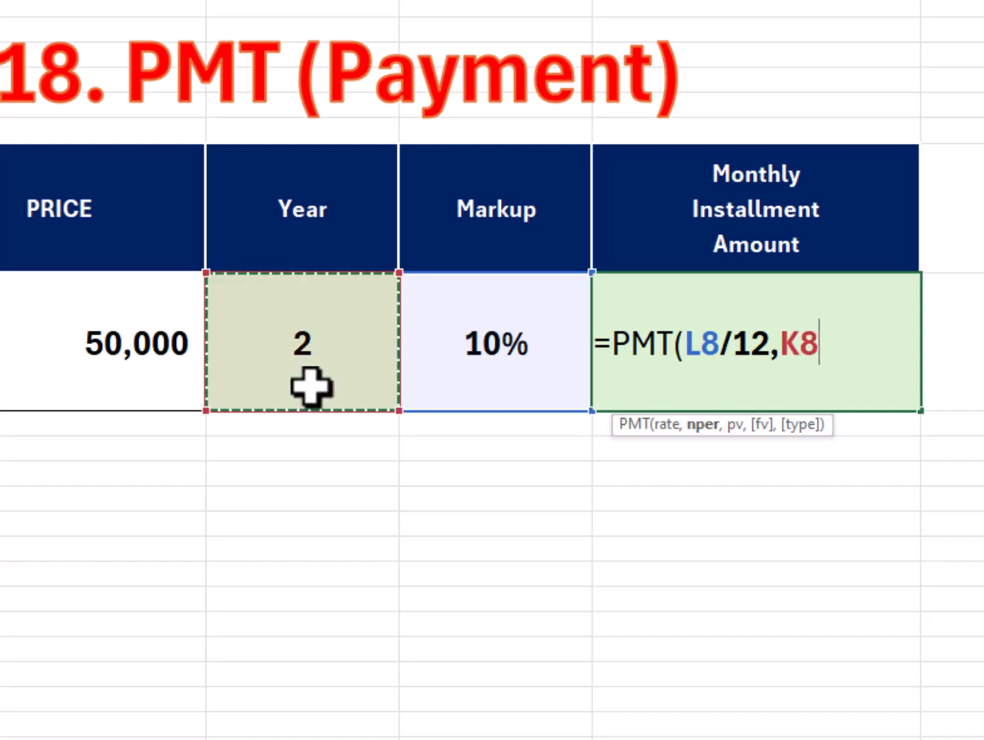
text(*12)
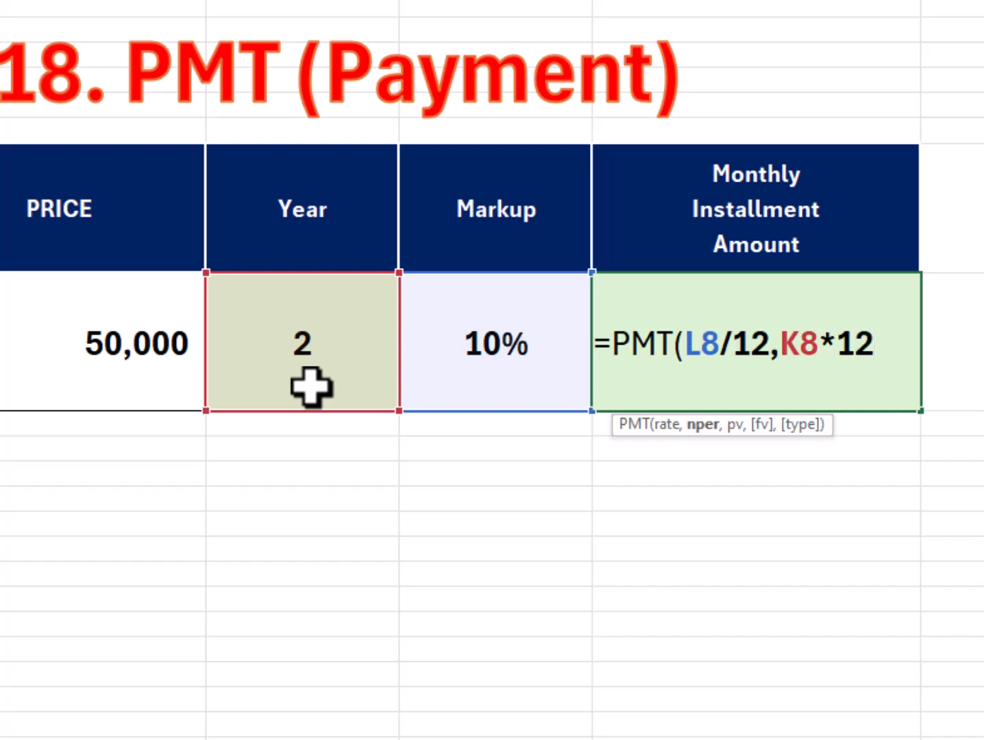
text(,)
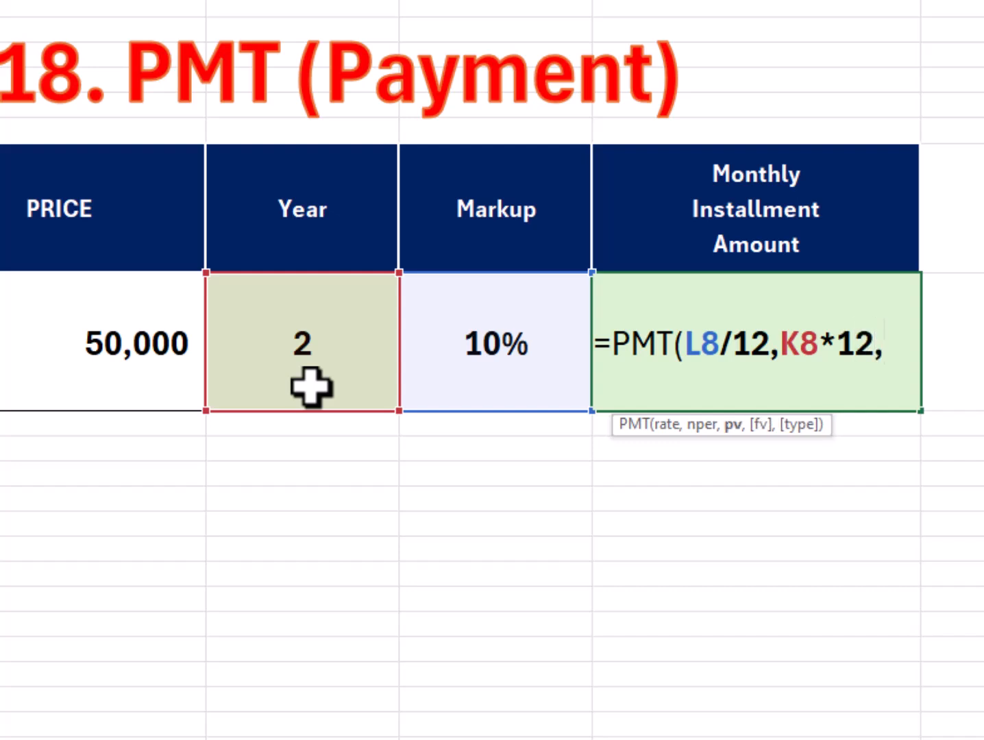
click(145, 352)
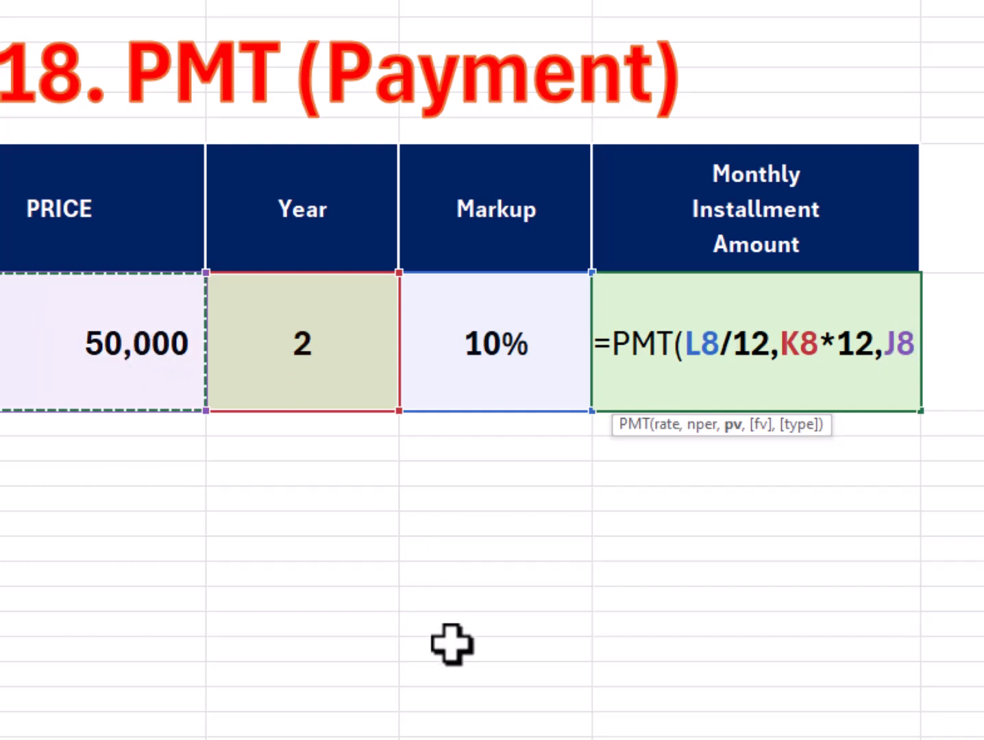
text())
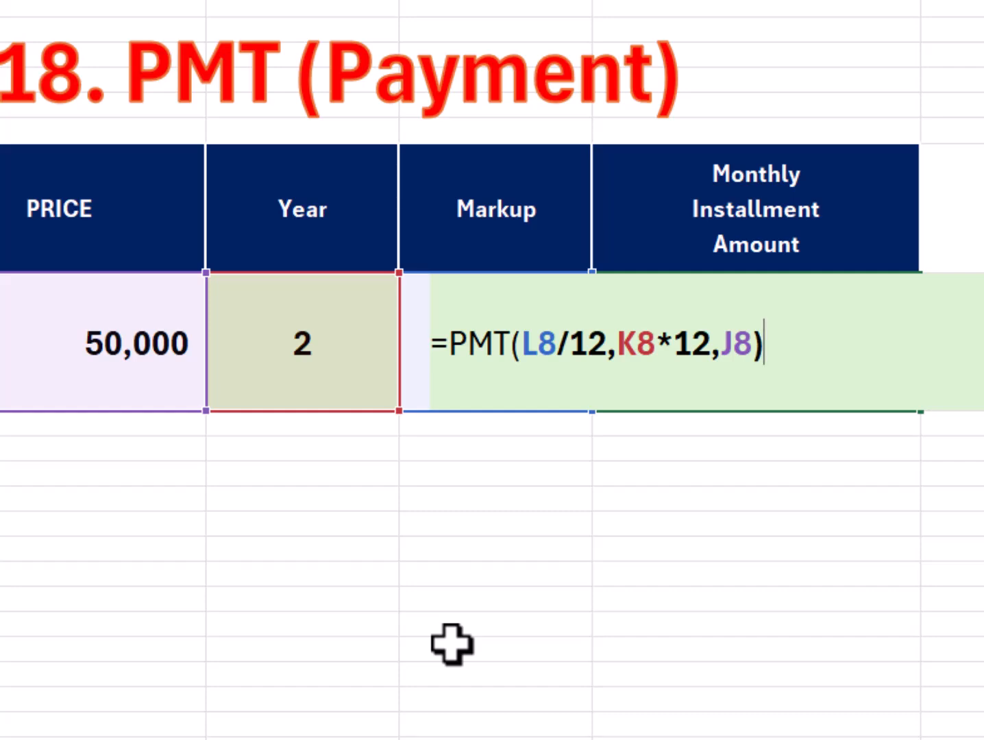
key(Return)
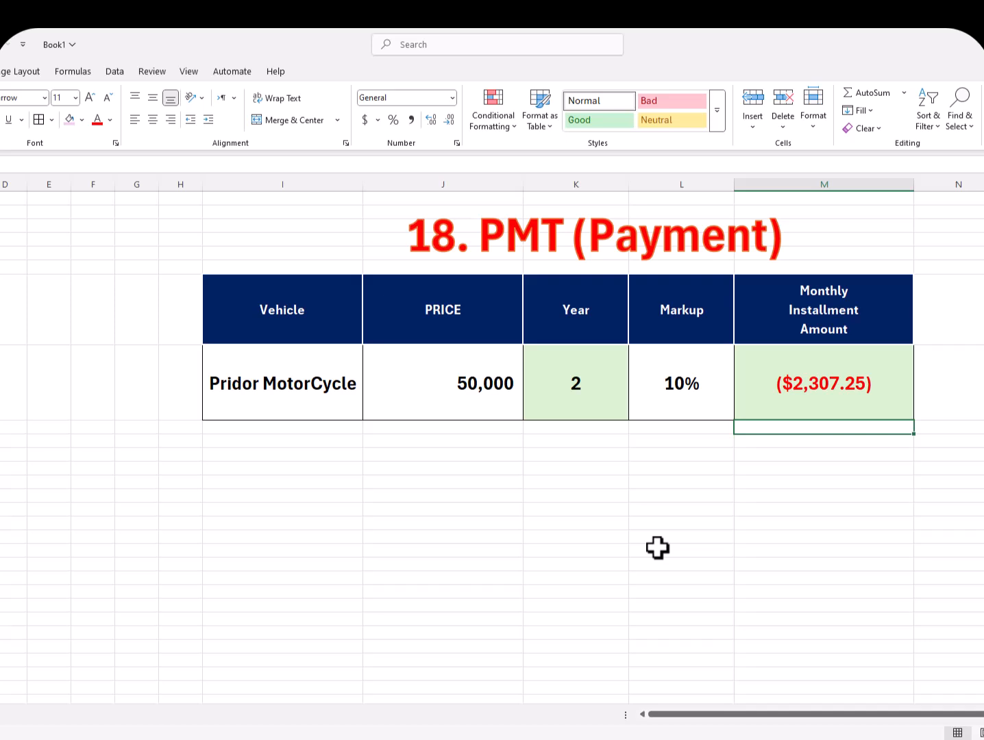
Set the motorcycle's PRICE to 100000 and its Year value to 5 in the PMT table.
click(492, 396)
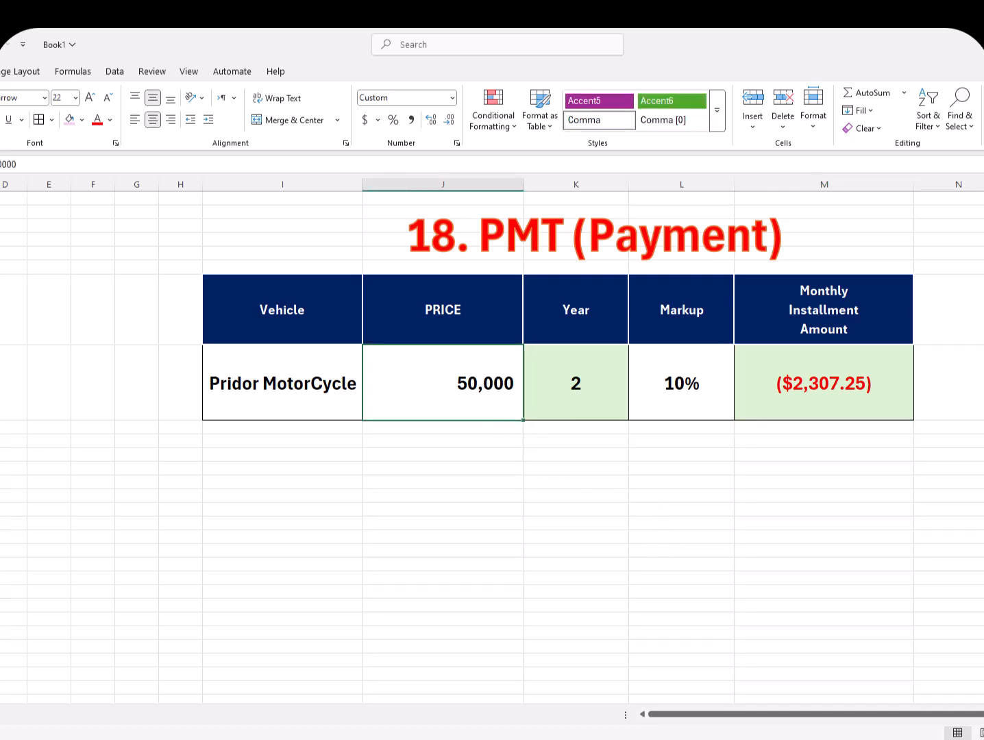
text(100000)
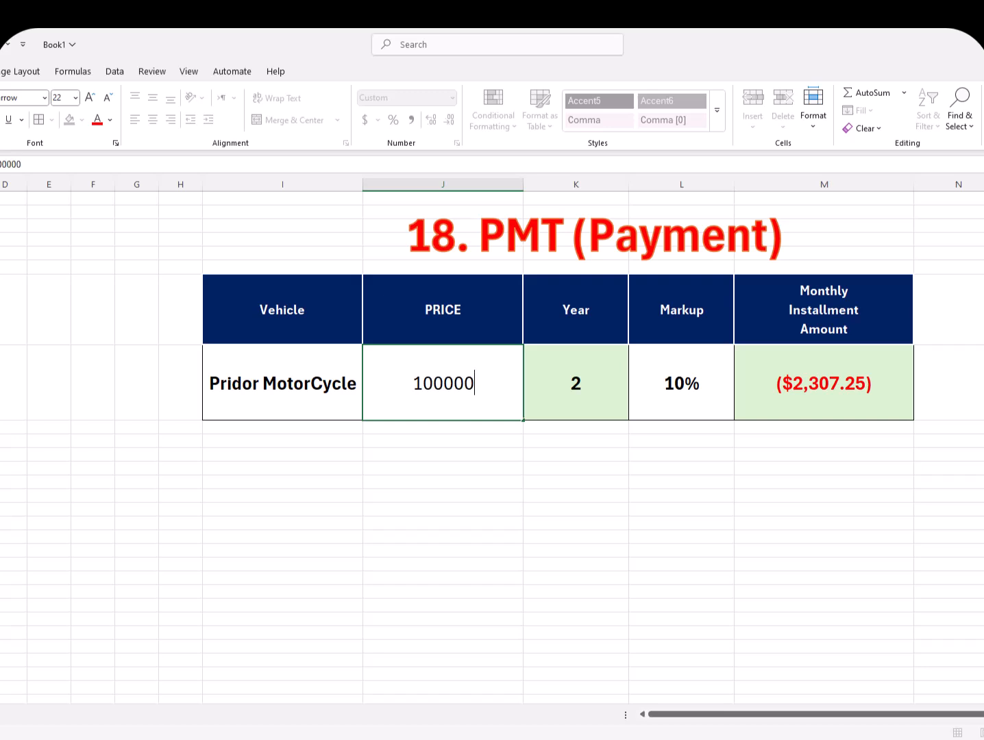
key(Return)
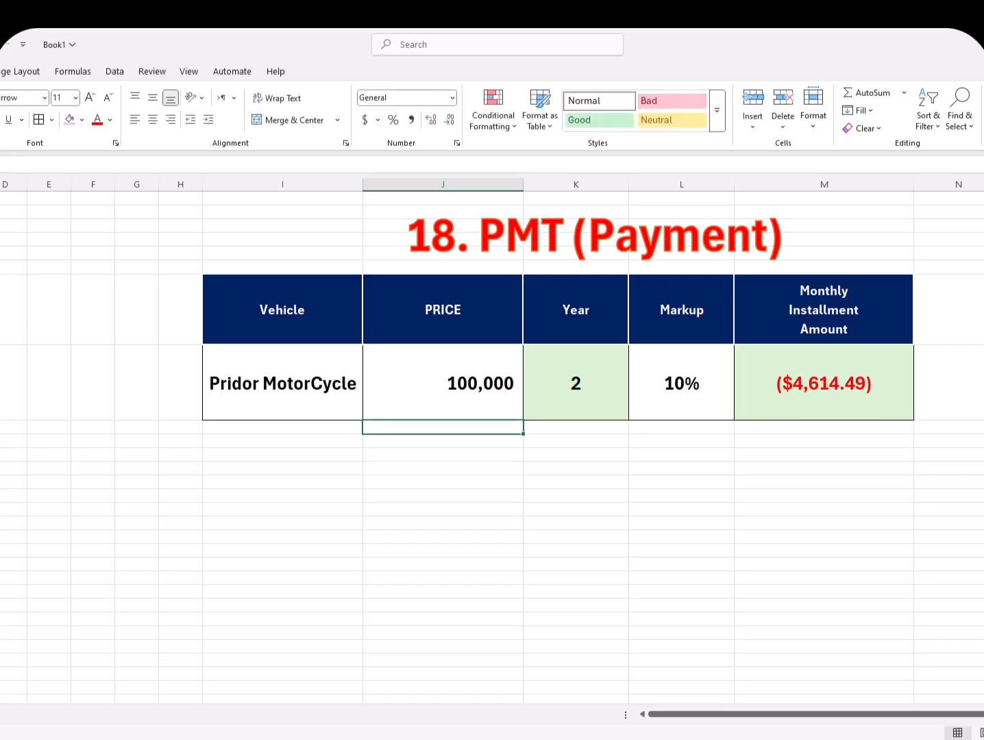
click(576, 378)
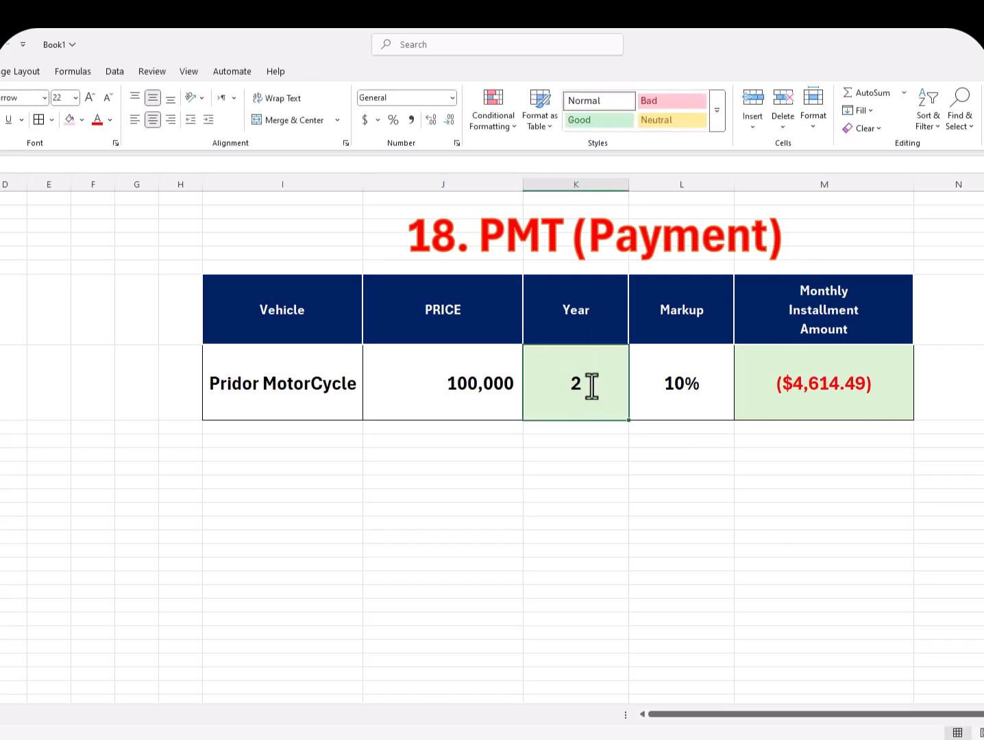
text(5)
key(Return)
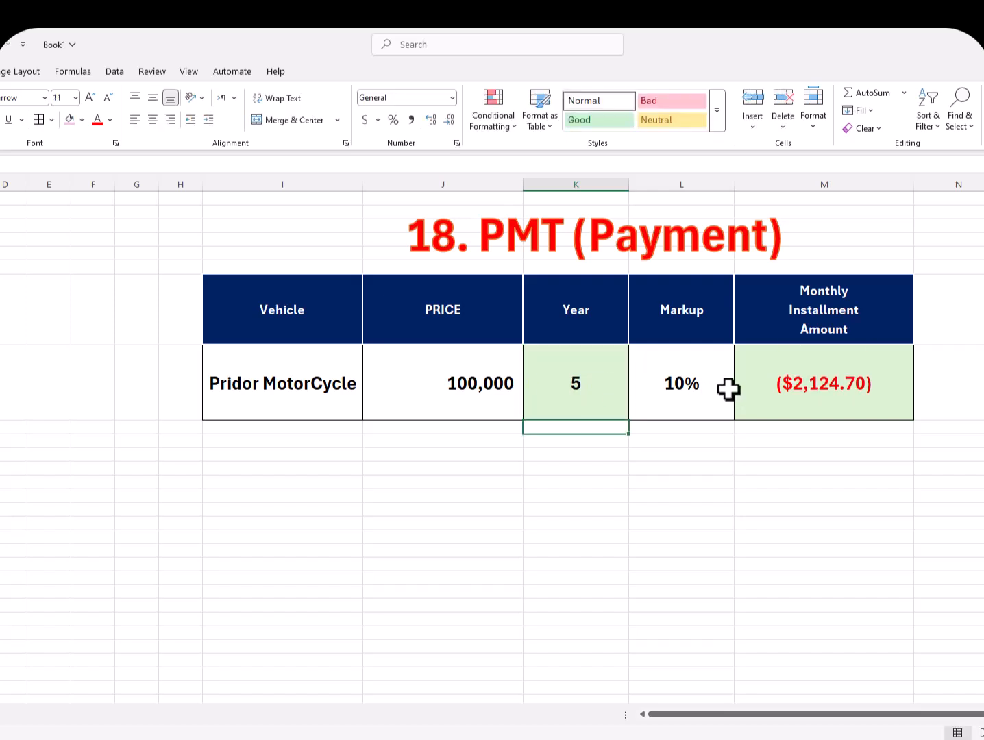
Set the motorcycle's Markup to 5% in the PMT table.
click(689, 387)
click(688, 390)
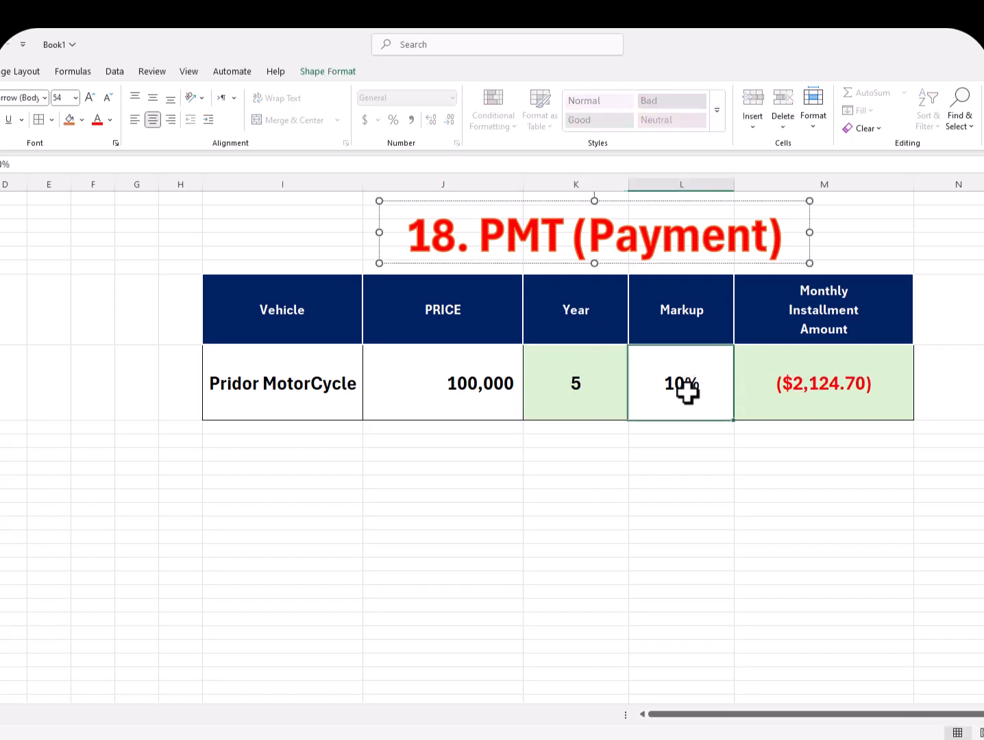
double_click(696, 395)
key(BackSpace)
key(BackSpace)
key(BackSpace)
text(5%)
key(Return)
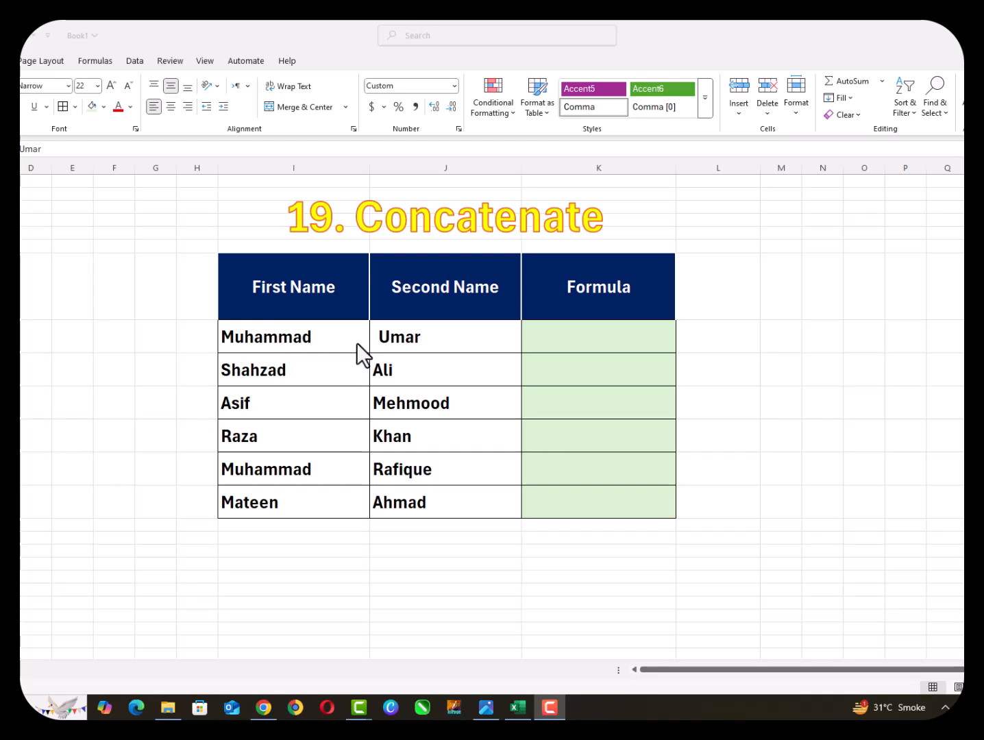
Join the first row's First Name and Second Name with =concatenate(I8,J8) in the Formula column of the Concatenate table.
click(306, 342)
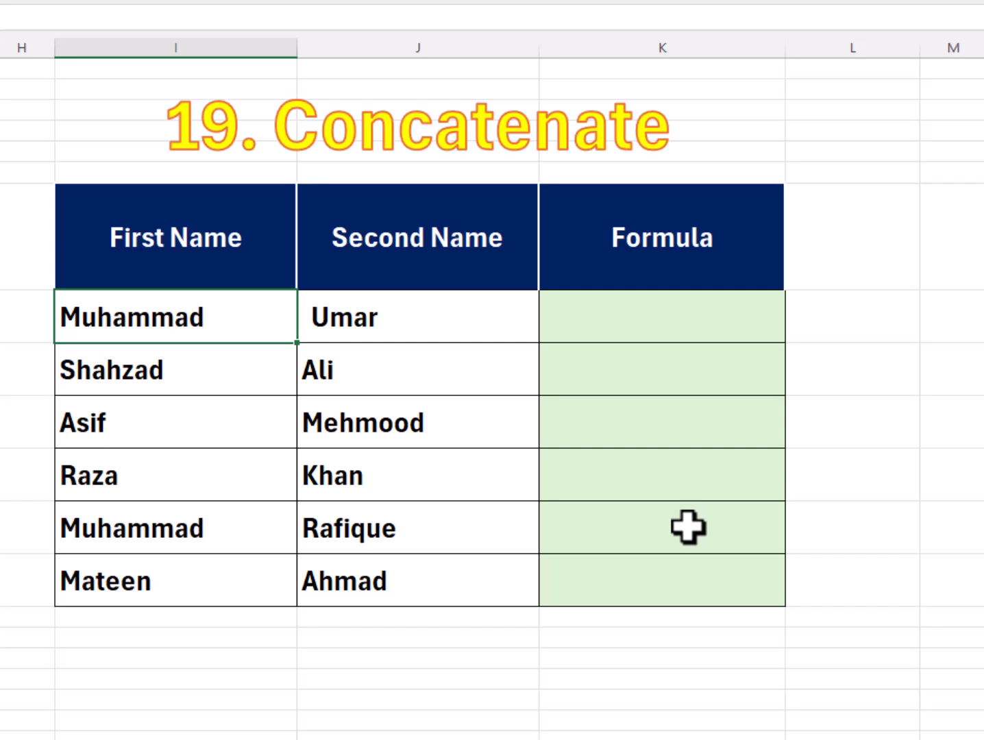
click(671, 319)
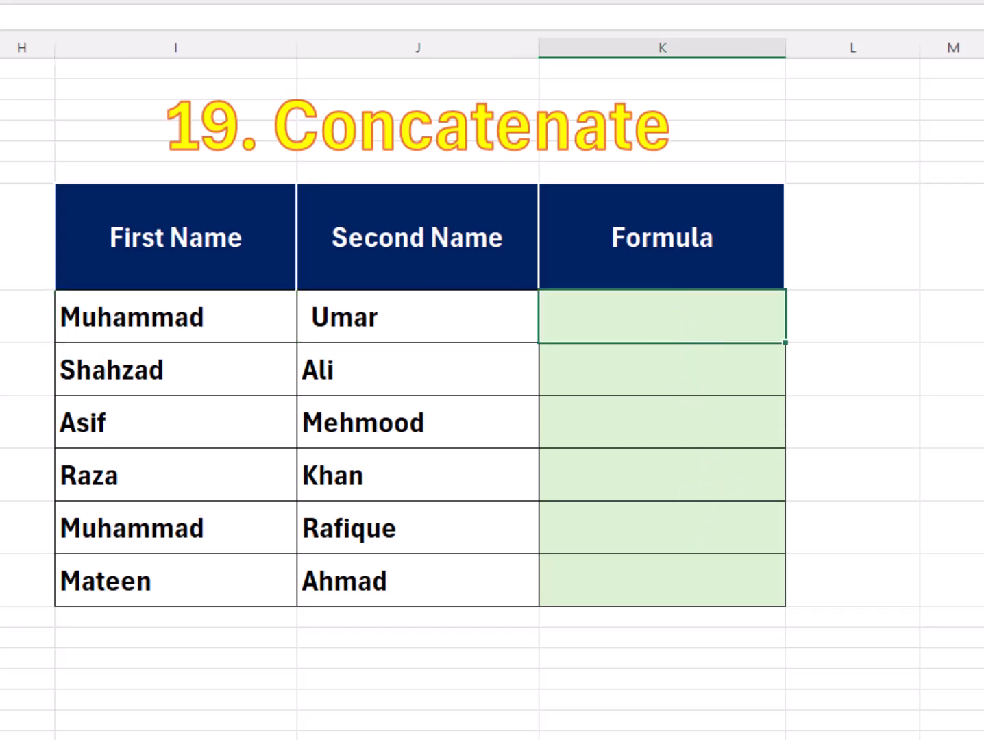
text(=con)
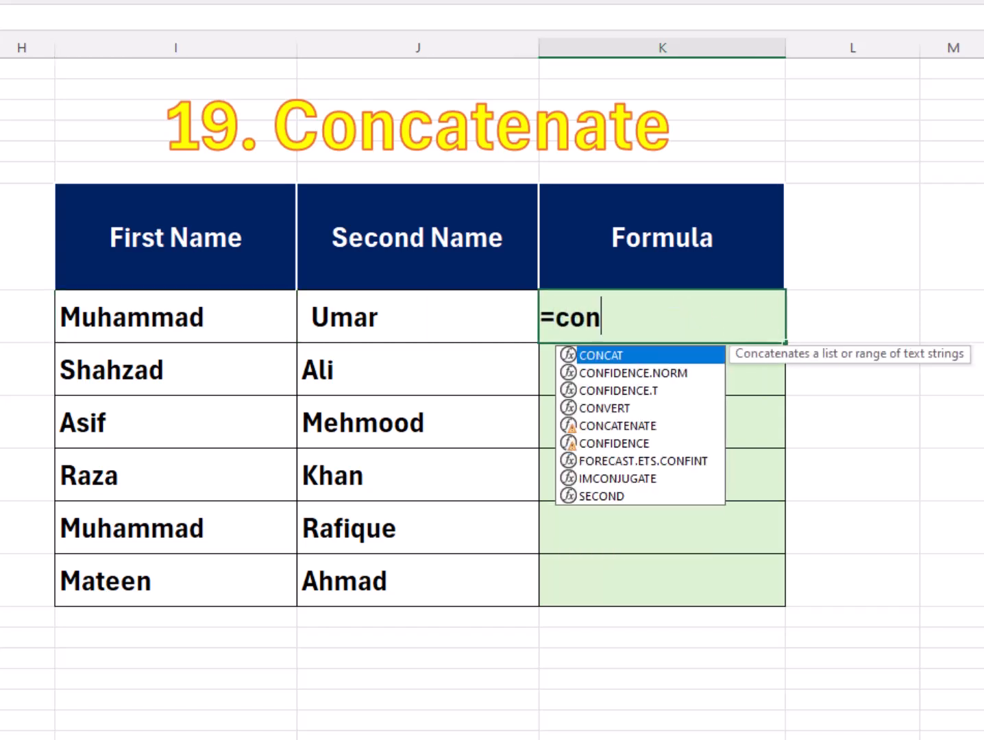
text(catenate()
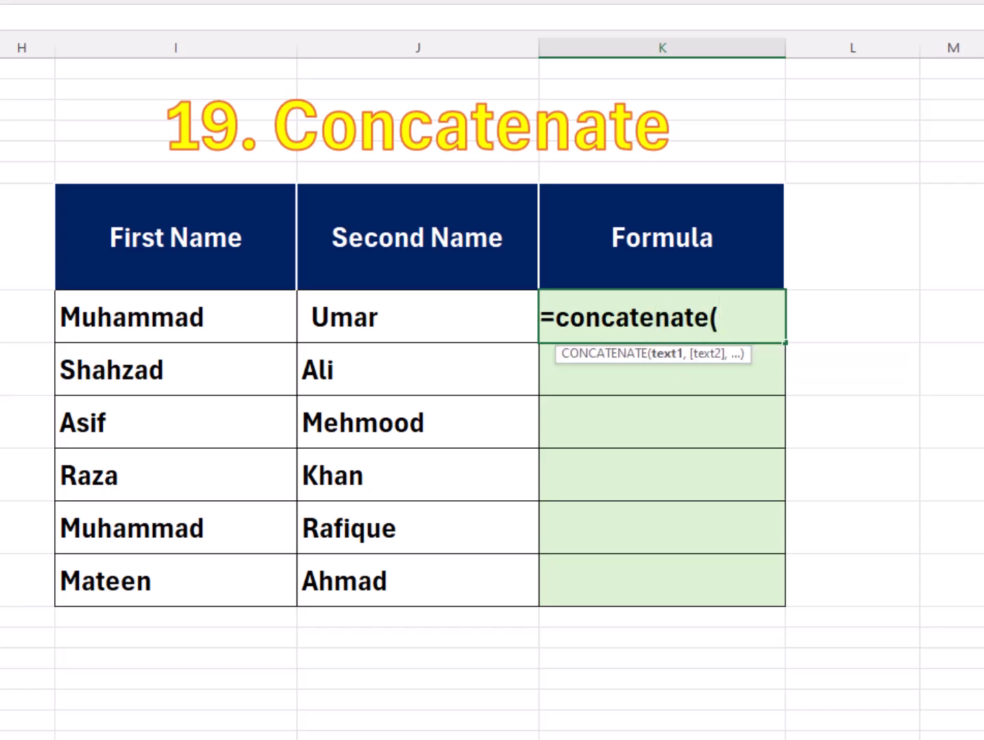
click(195, 310)
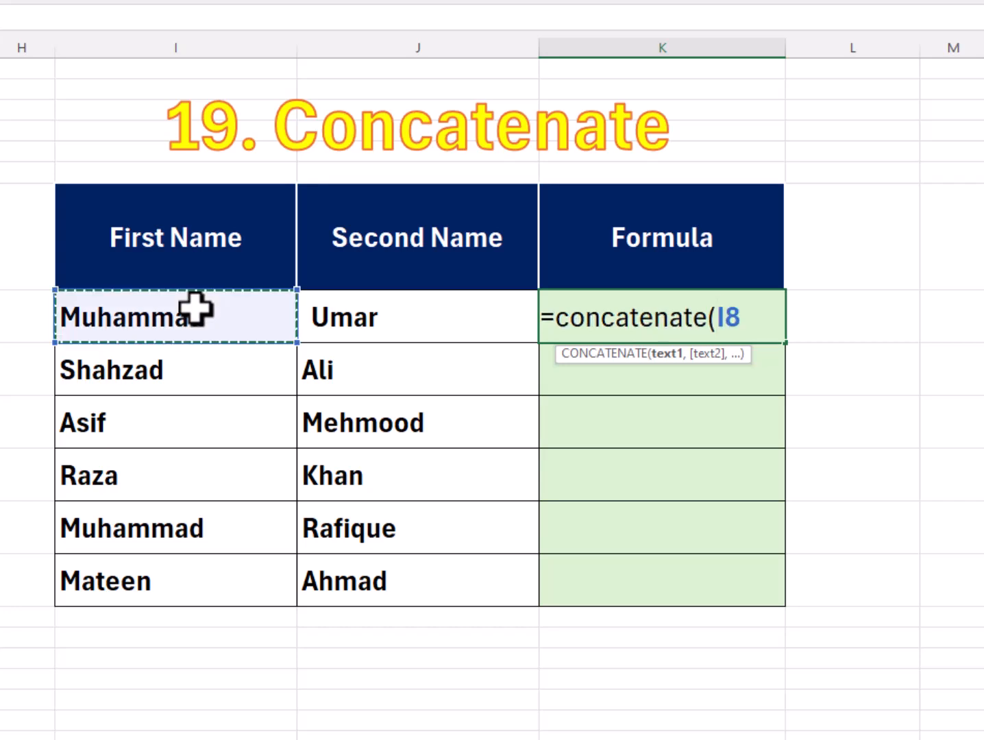
text(,)
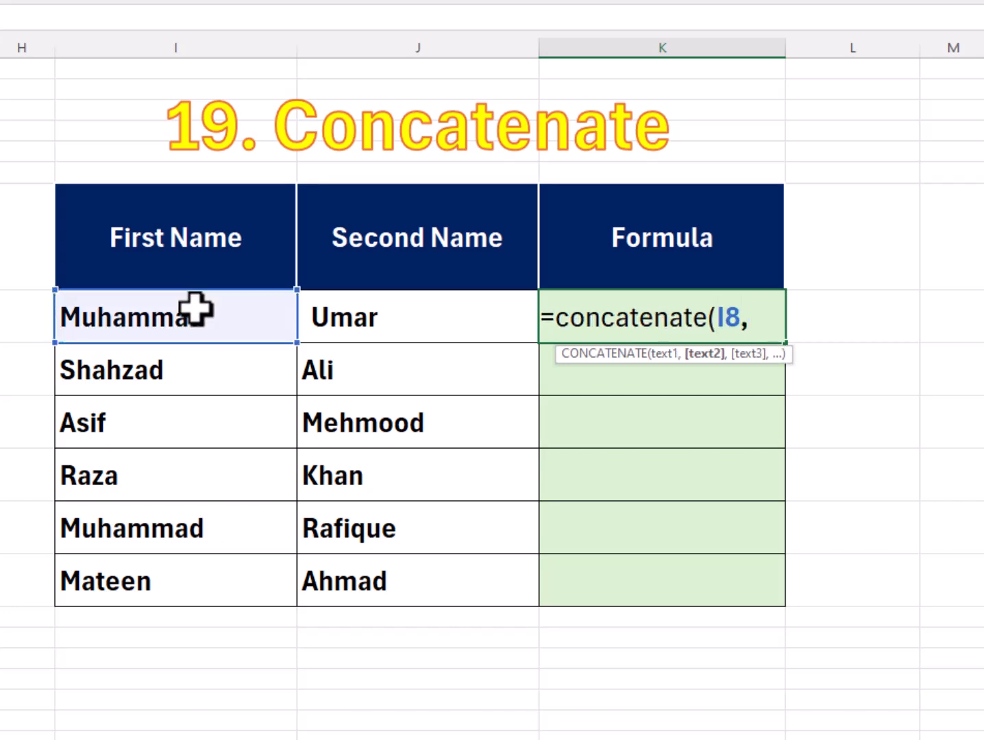
click(404, 329)
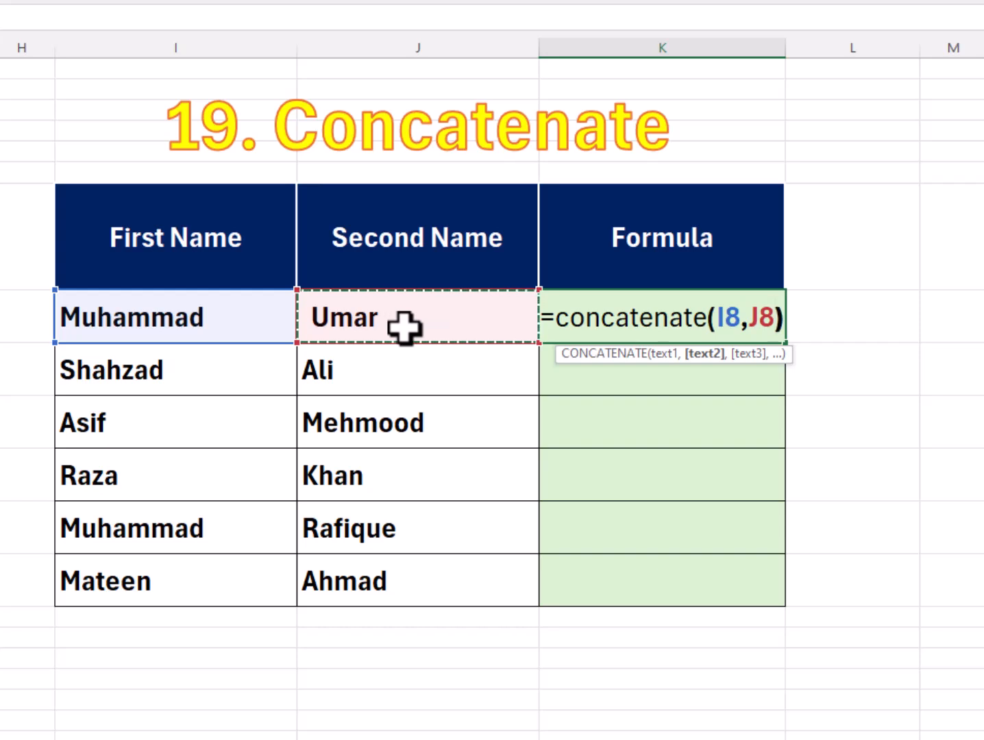
text())
key(Return)
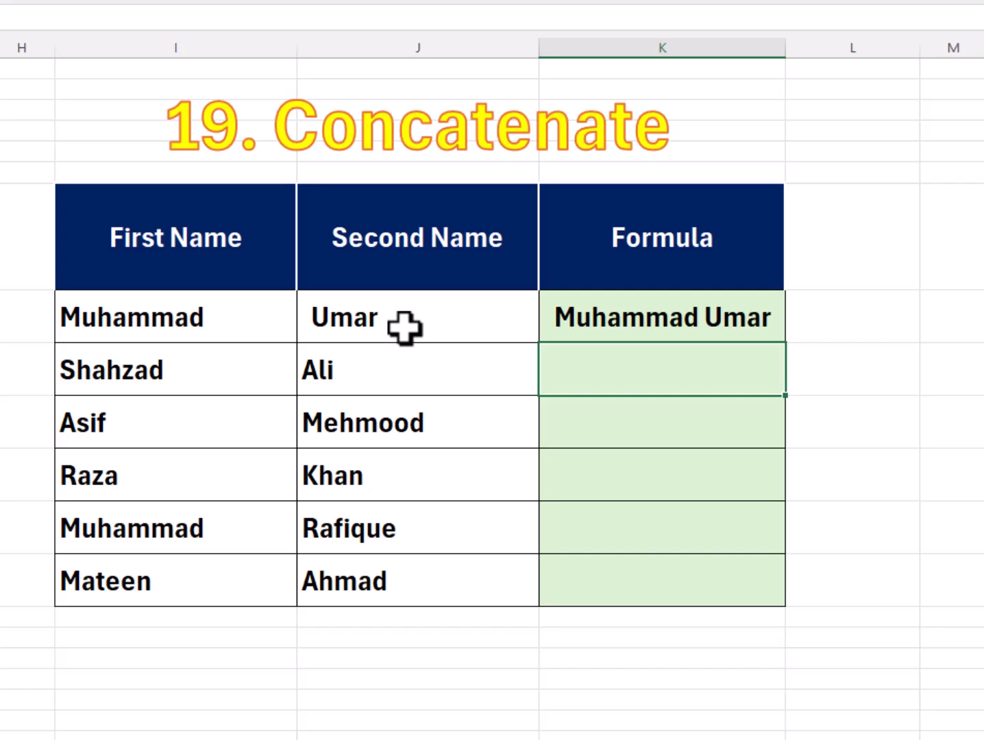
Fill the CONCATENATE formula down the Formula column to the last name row.
click(691, 300)
drag(786, 347, 786, 595)
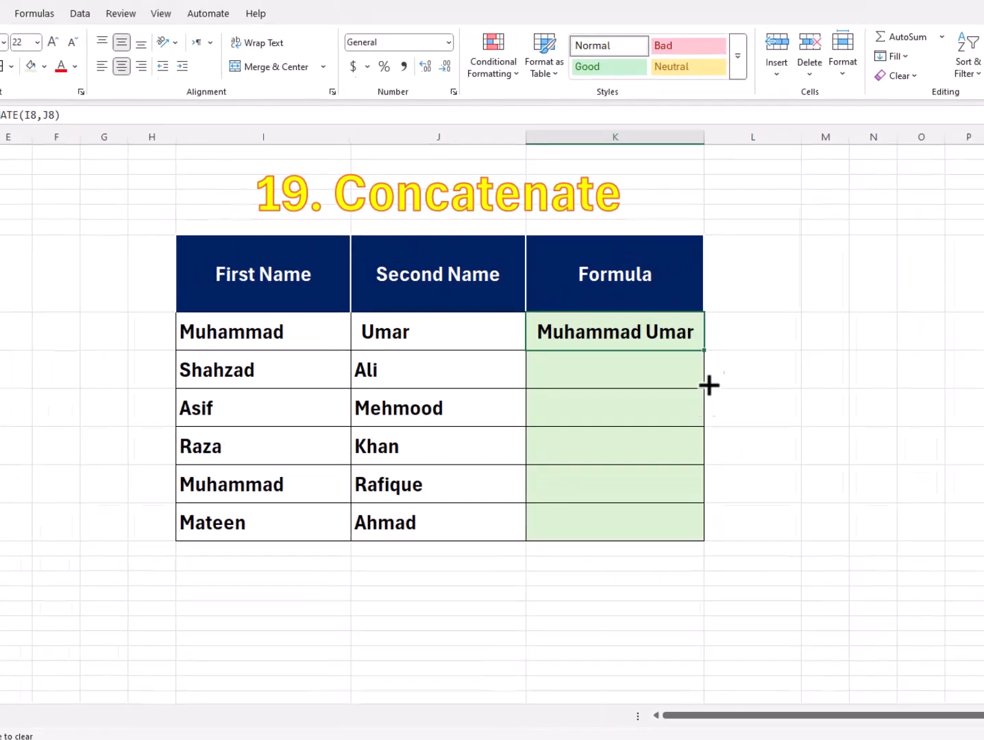
drag(687, 519, 688, 520)
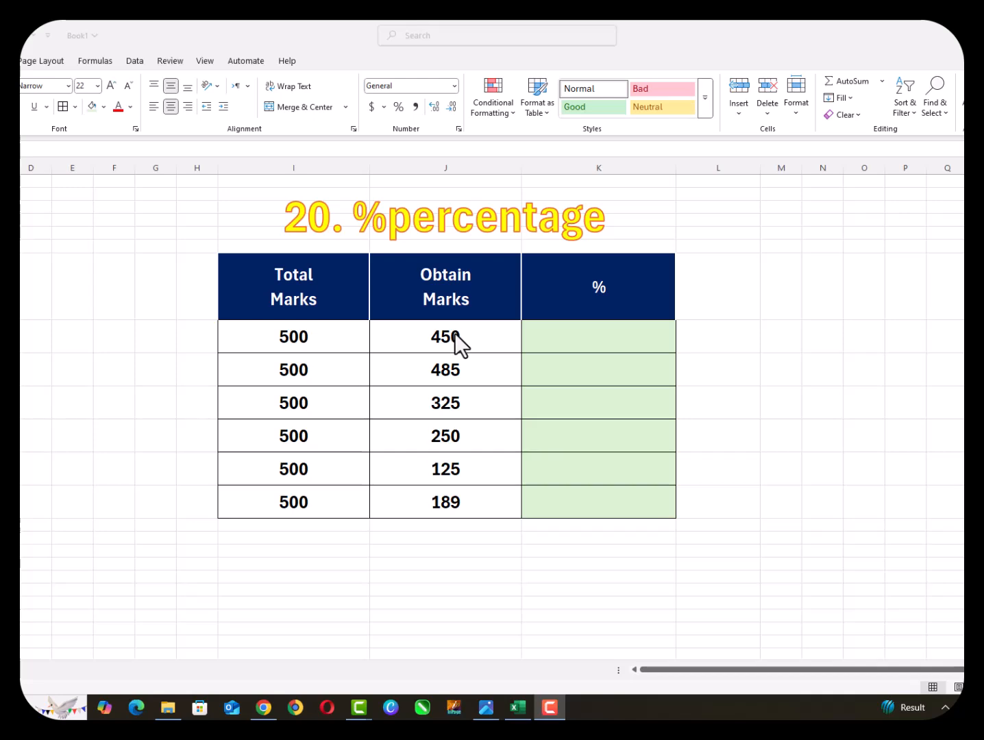
Start a formula in the first cell of the % column of the percentage table.
click(617, 338)
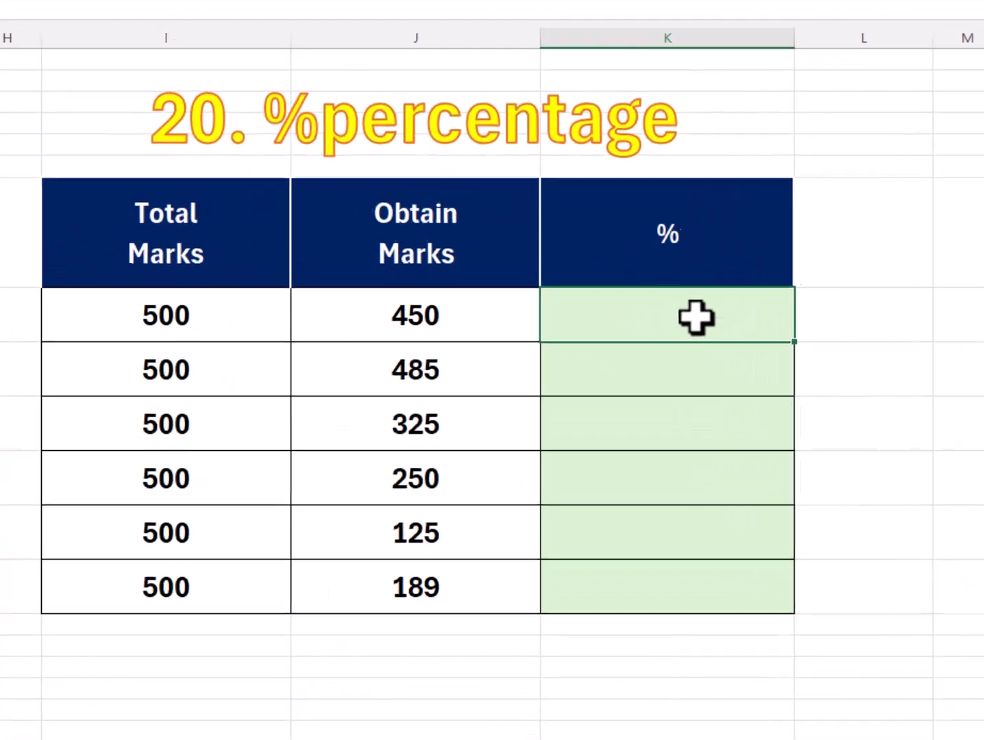
text(=)
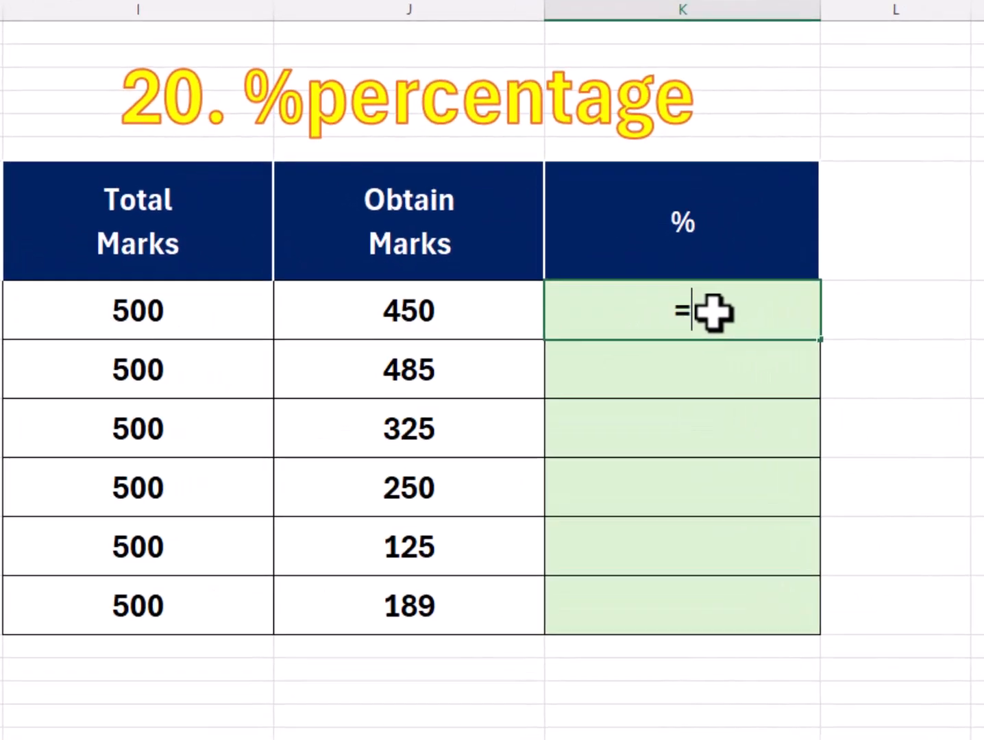